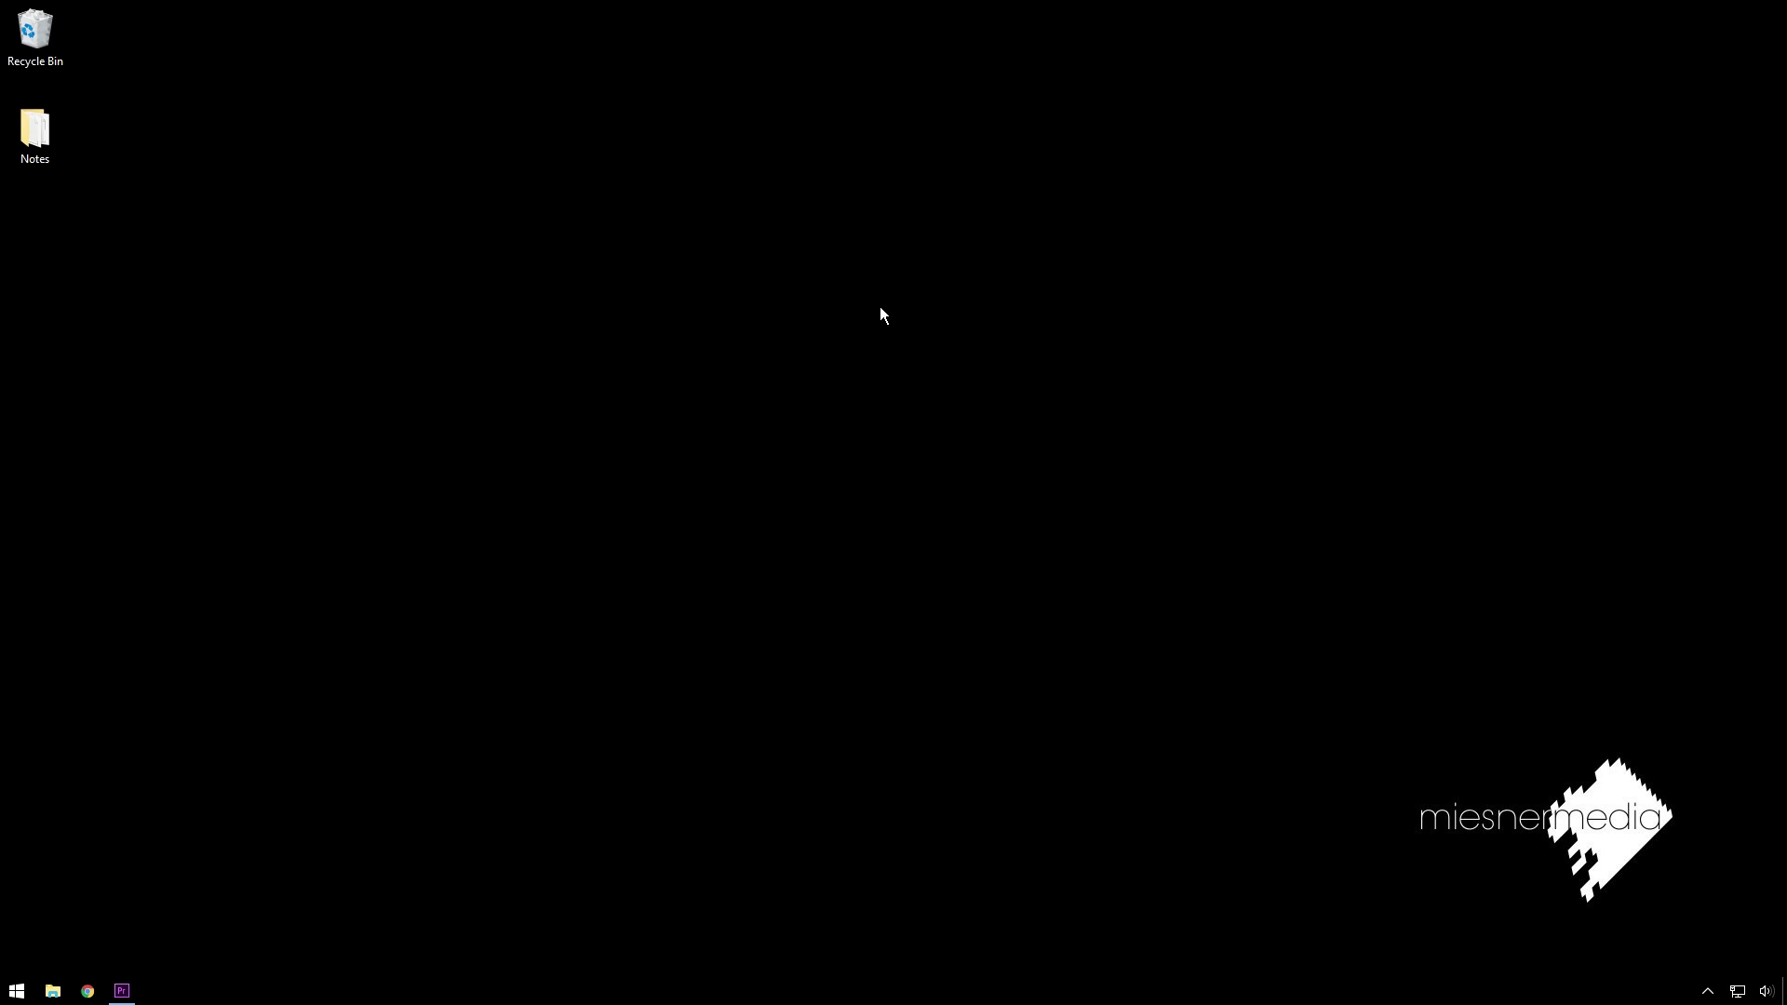
pyautogui.click(121, 991)
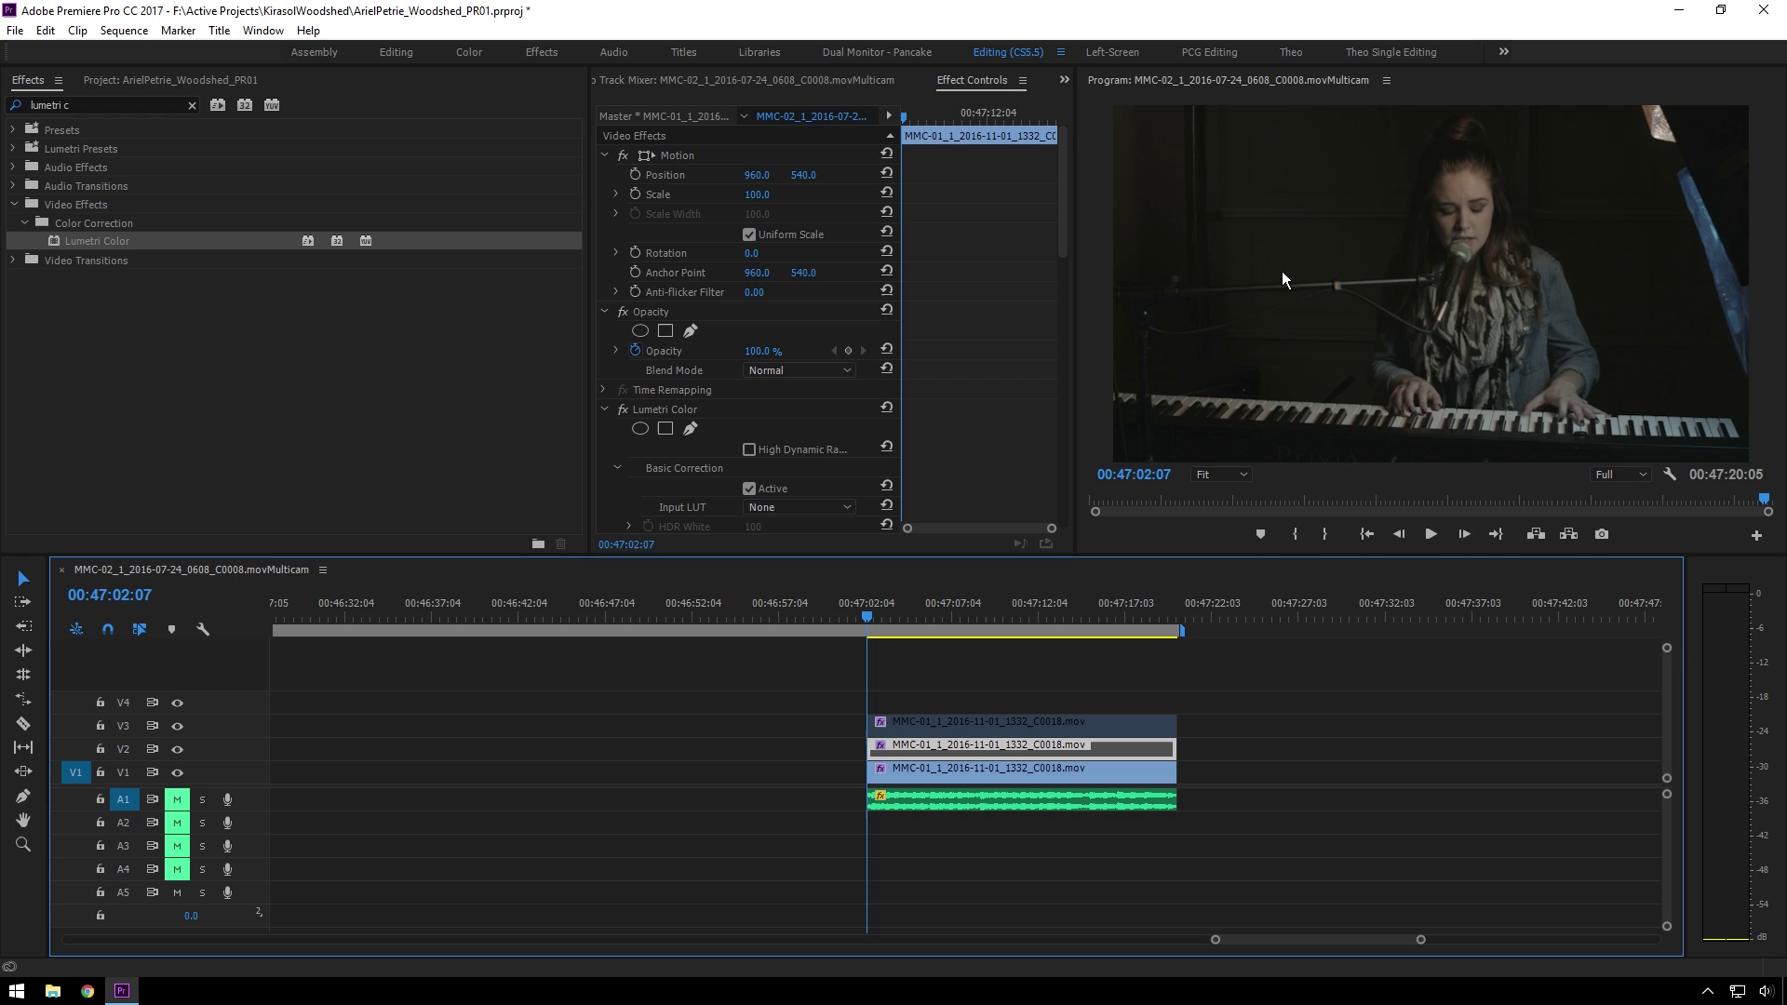
# Deselect the timeline clips and play the piano clip from its start to check the shake
pyautogui.click(943, 675)
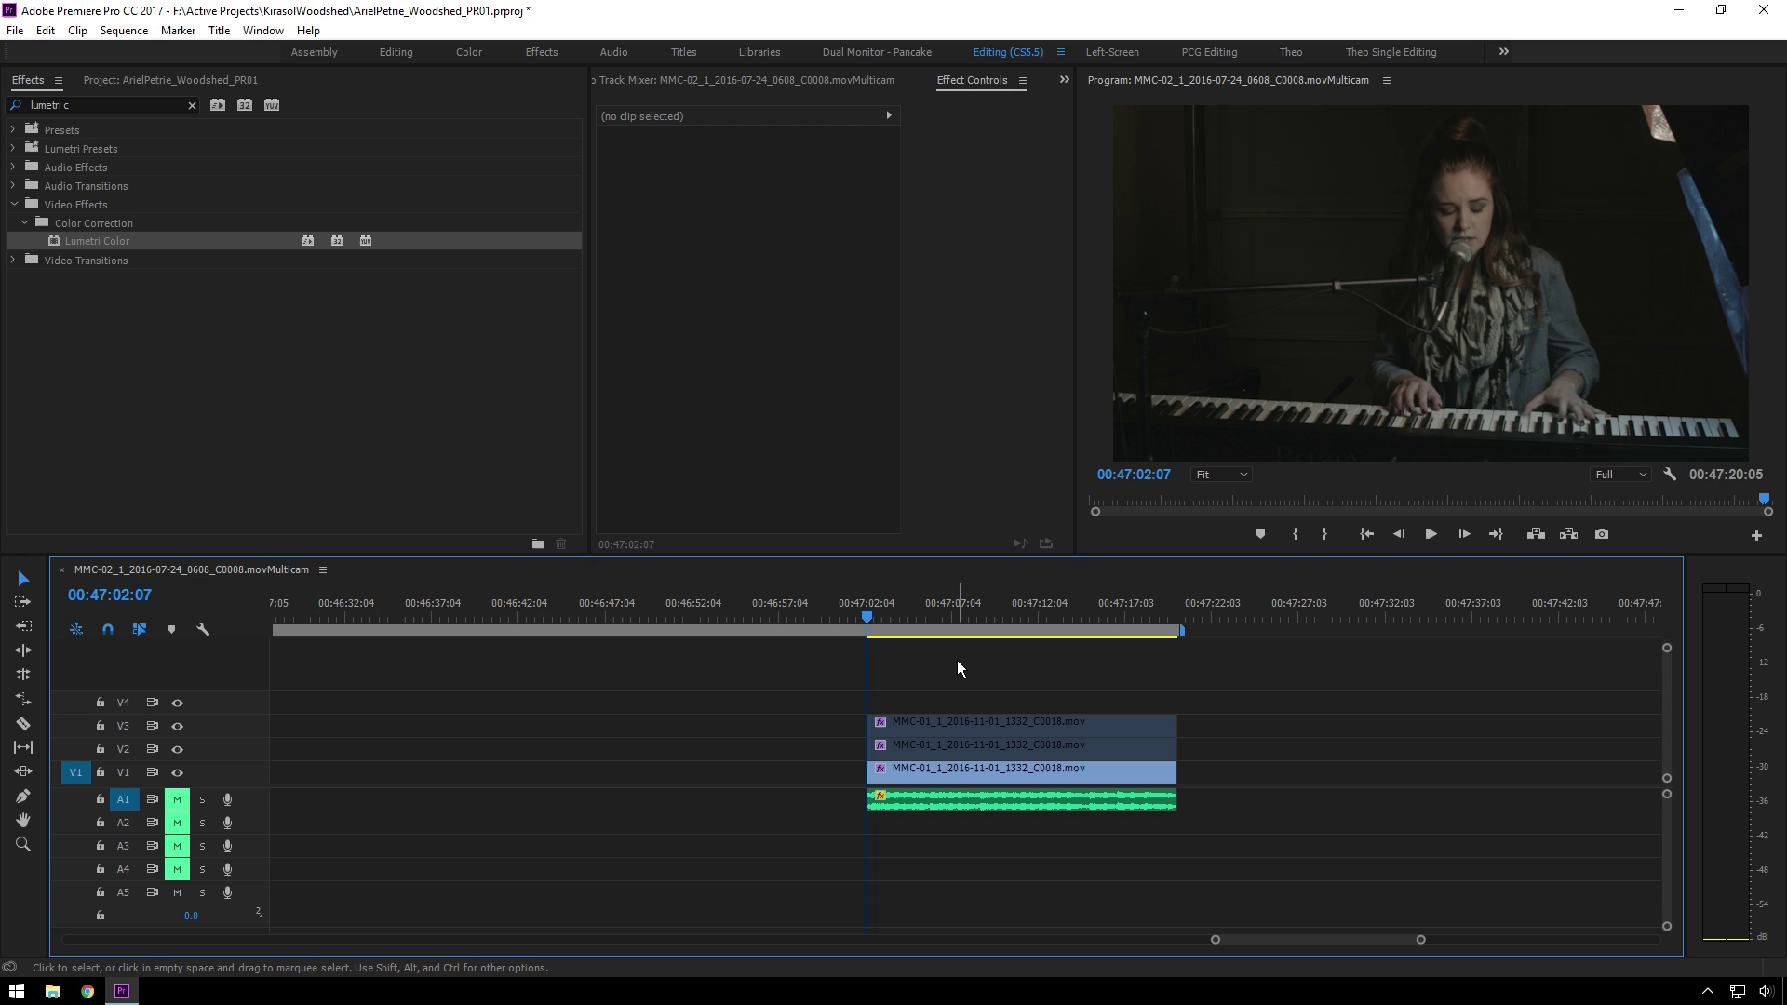
pyautogui.moveTo(917, 621); pyautogui.dragTo(862, 627)
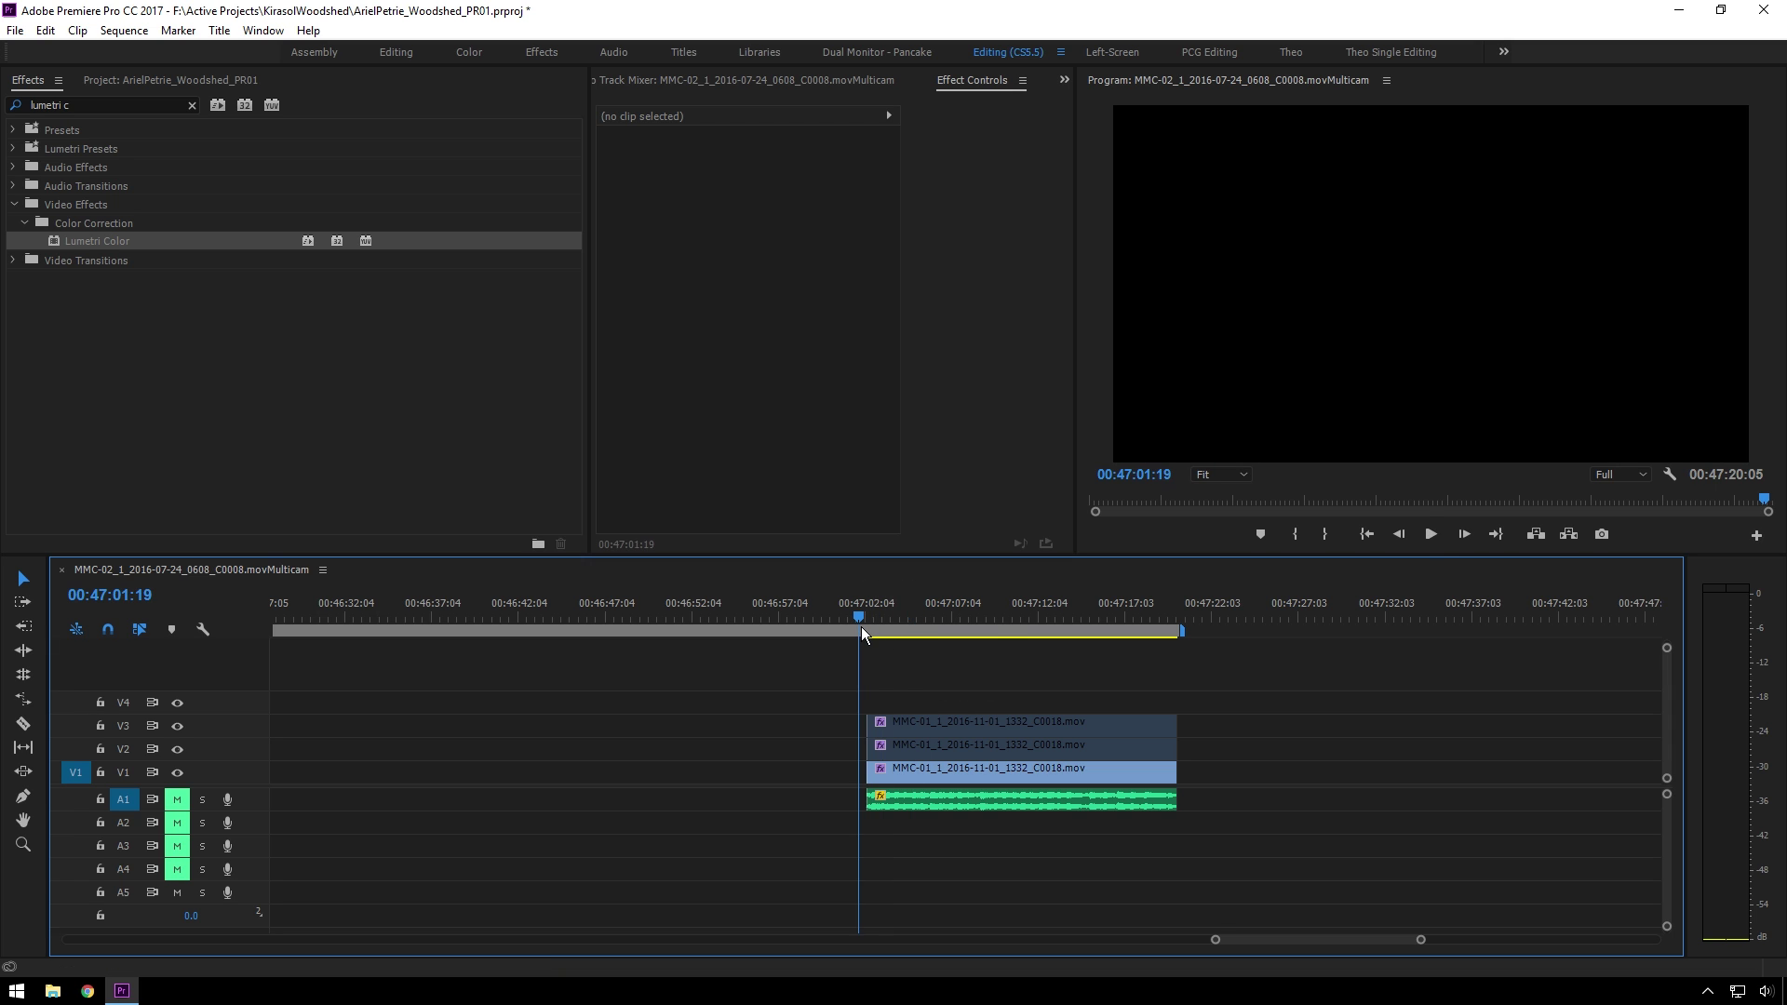
pyautogui.press('space')
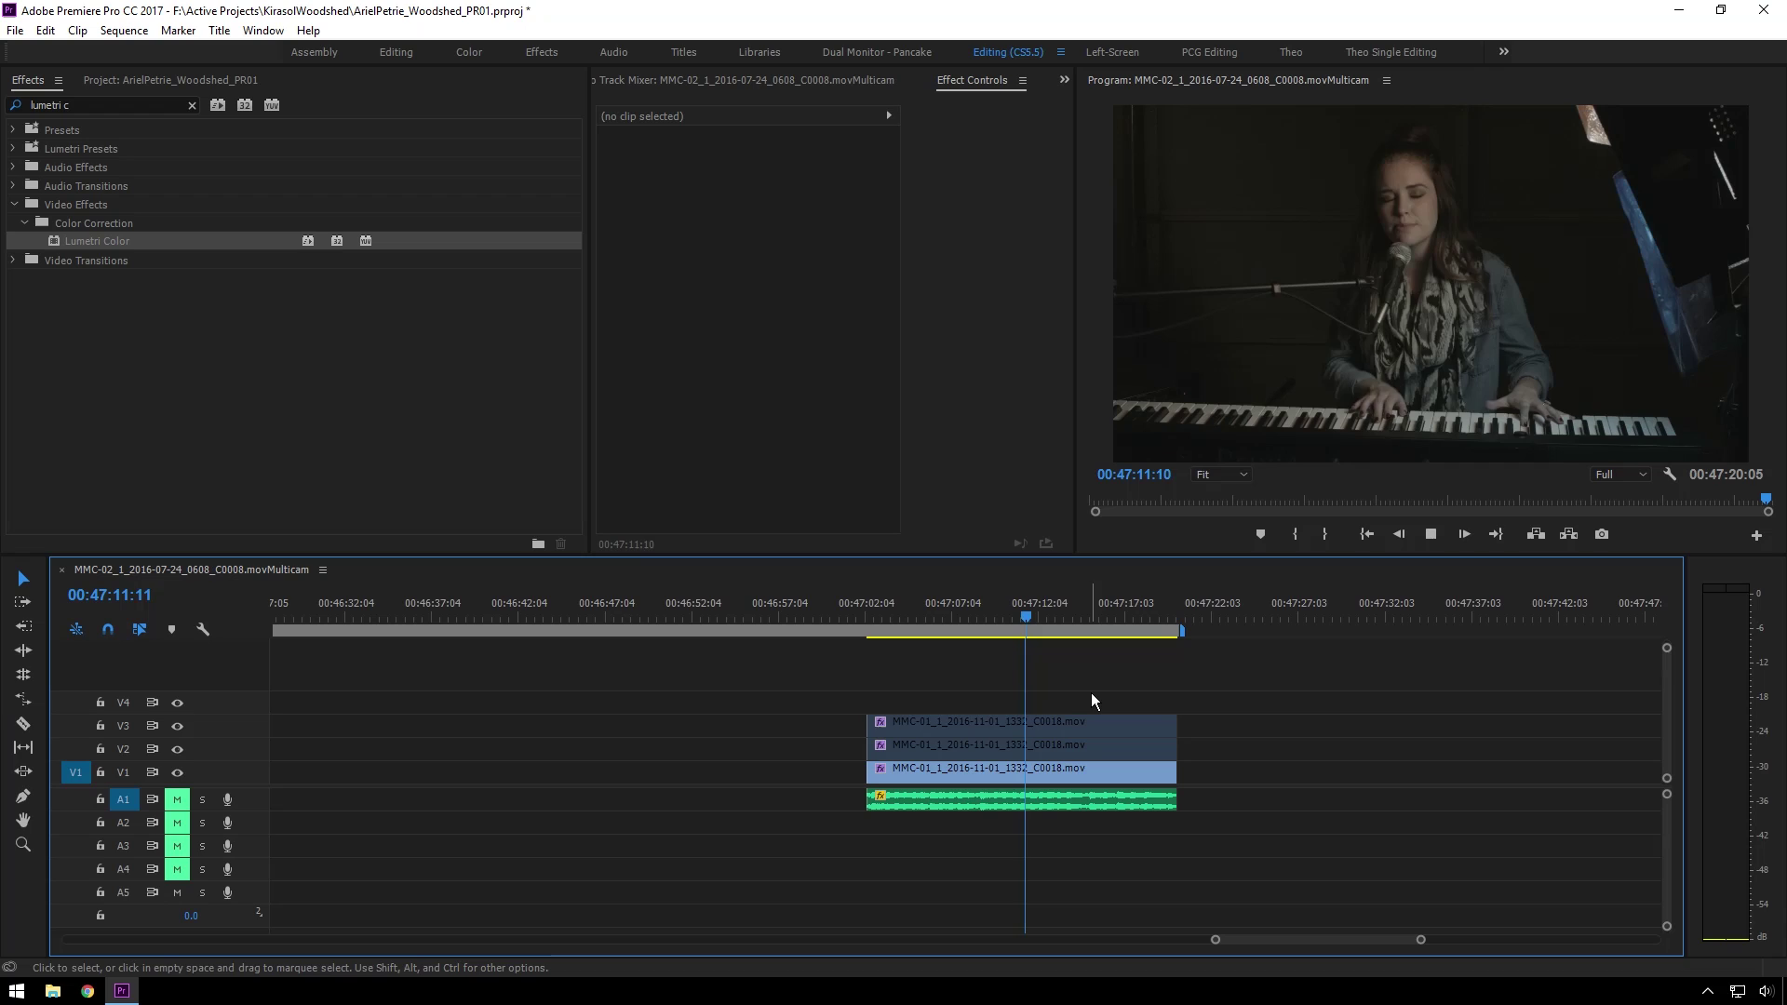
pyautogui.press('space')
# Replay from 00:47:05:00 to 00:47:05:22, then bring up the V2 clip's effect settings
pyautogui.moveTo(1035, 620); pyautogui.dragTo(875, 607)
pyautogui.press('space')
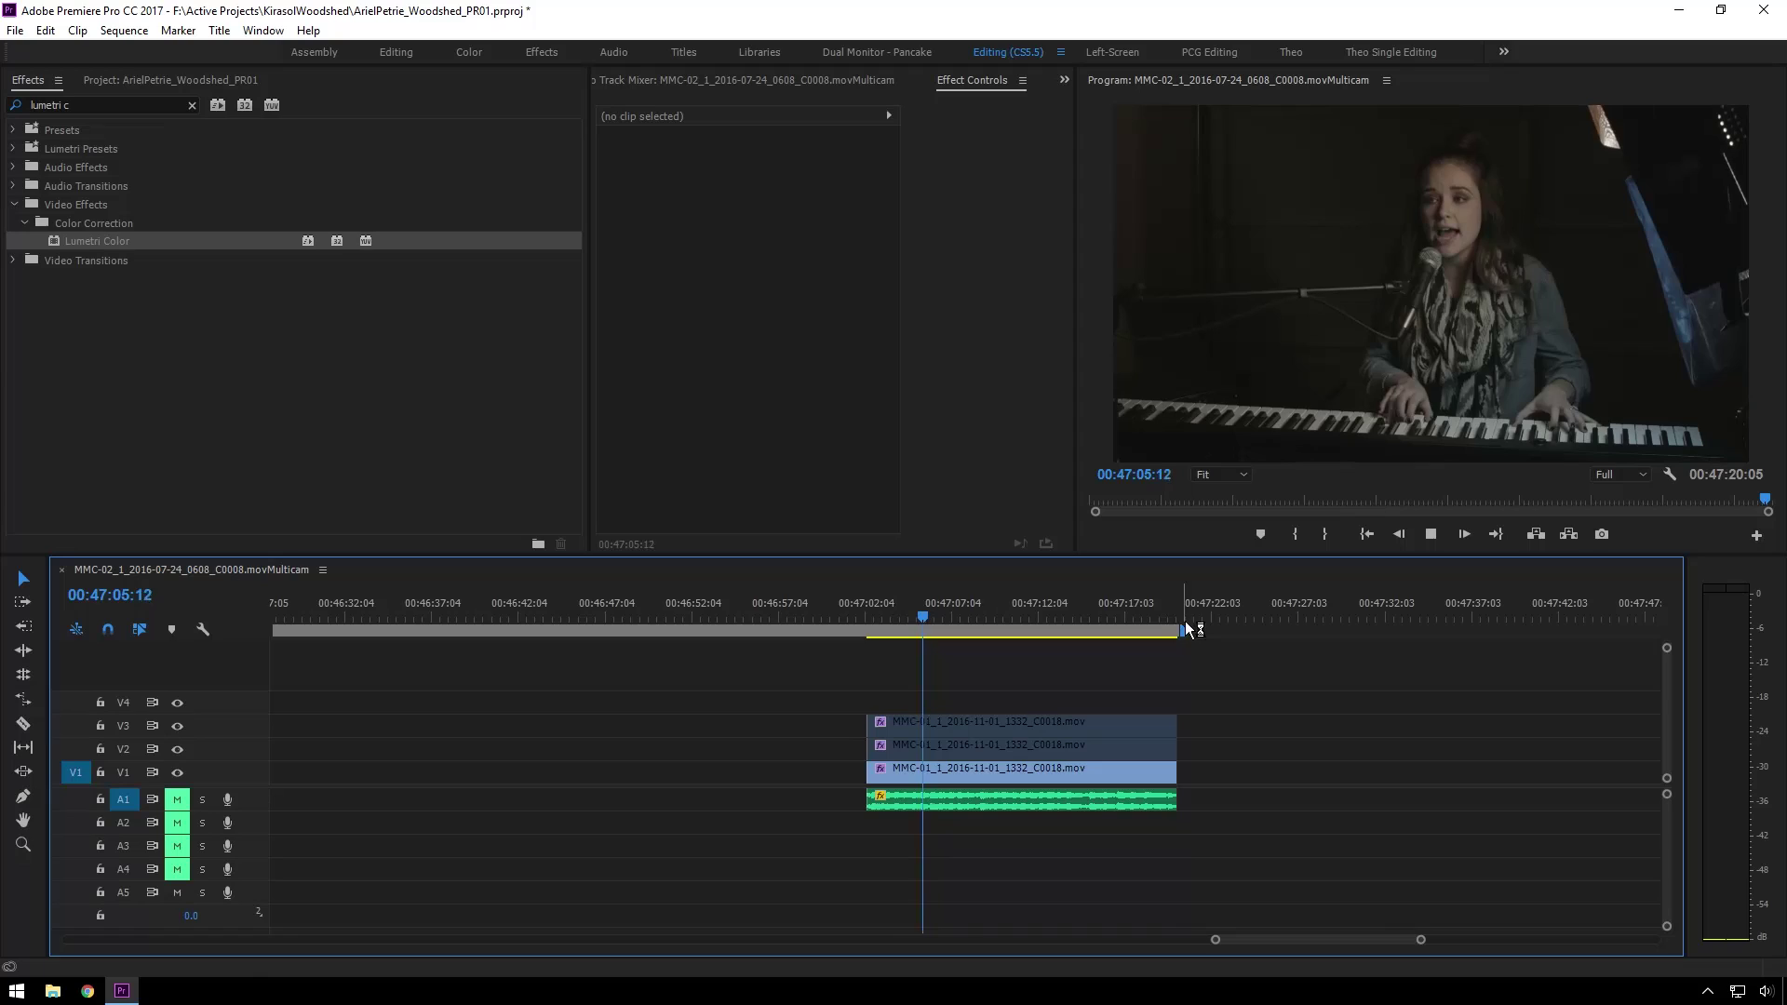
pyautogui.press('space')
pyautogui.click(935, 749)
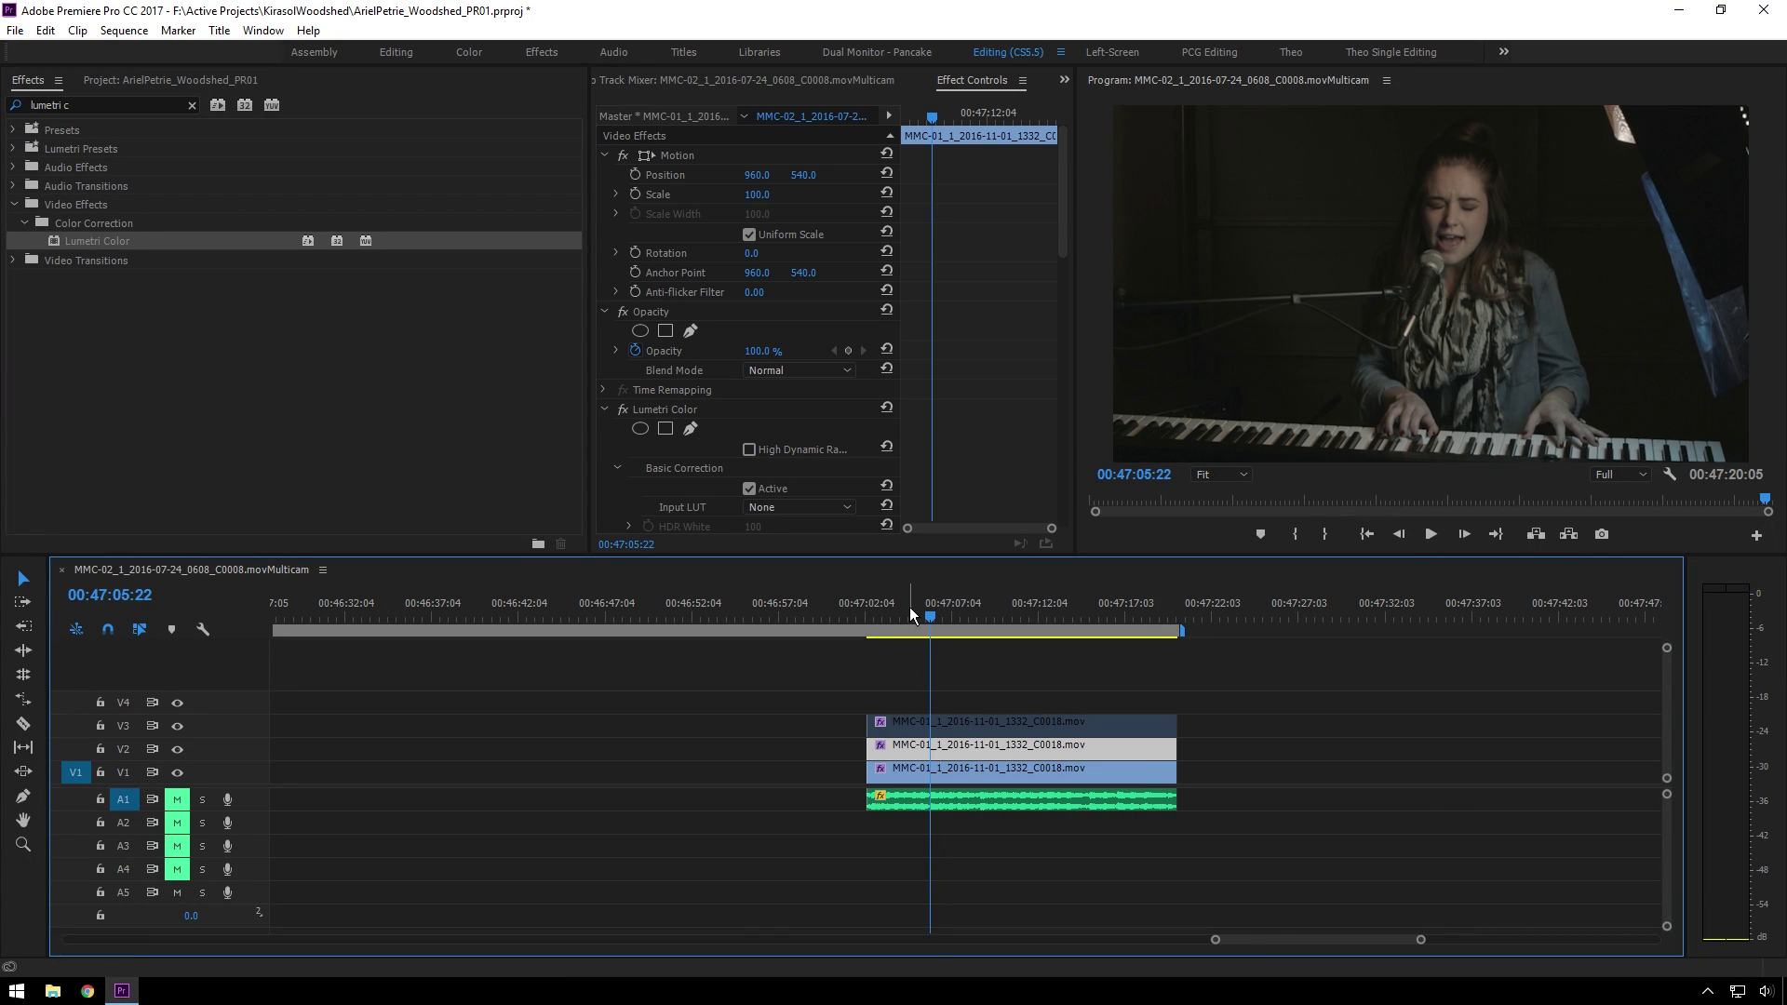
# Play back the V2 clip to review its Warp Stabilizer, then show the V3 clip's effects
pyautogui.moveTo(909, 607); pyautogui.dragTo(864, 614)
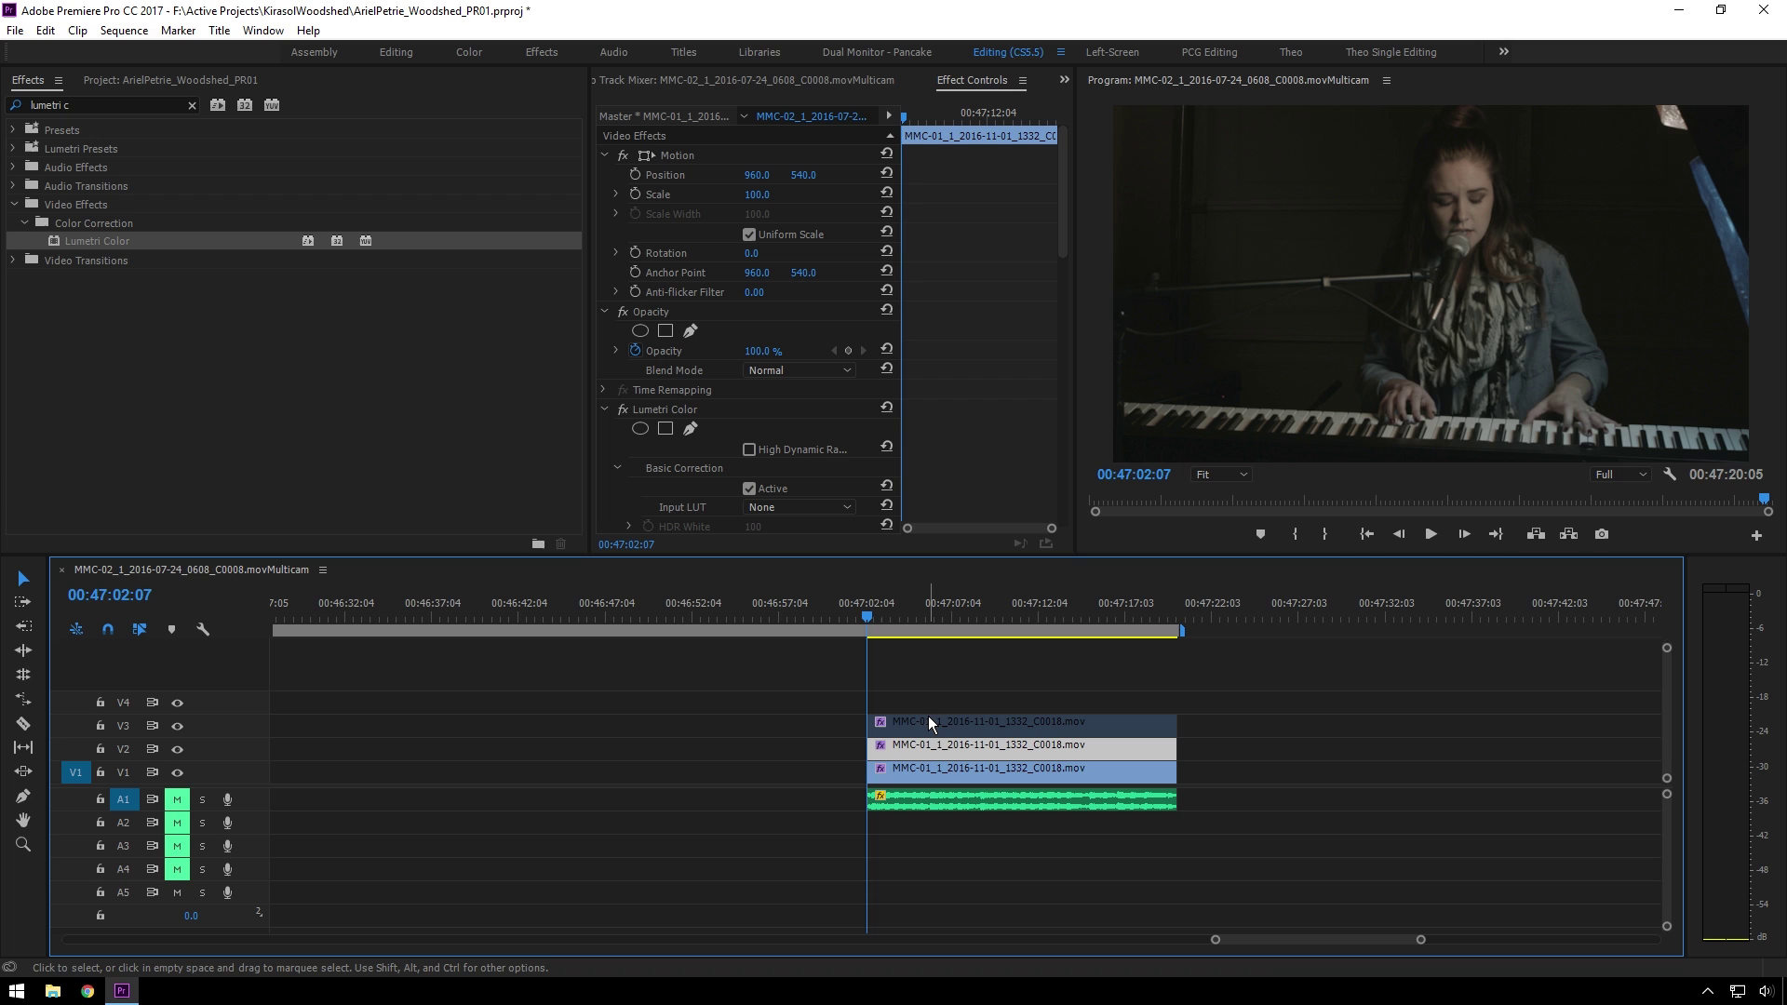
pyautogui.press('space')
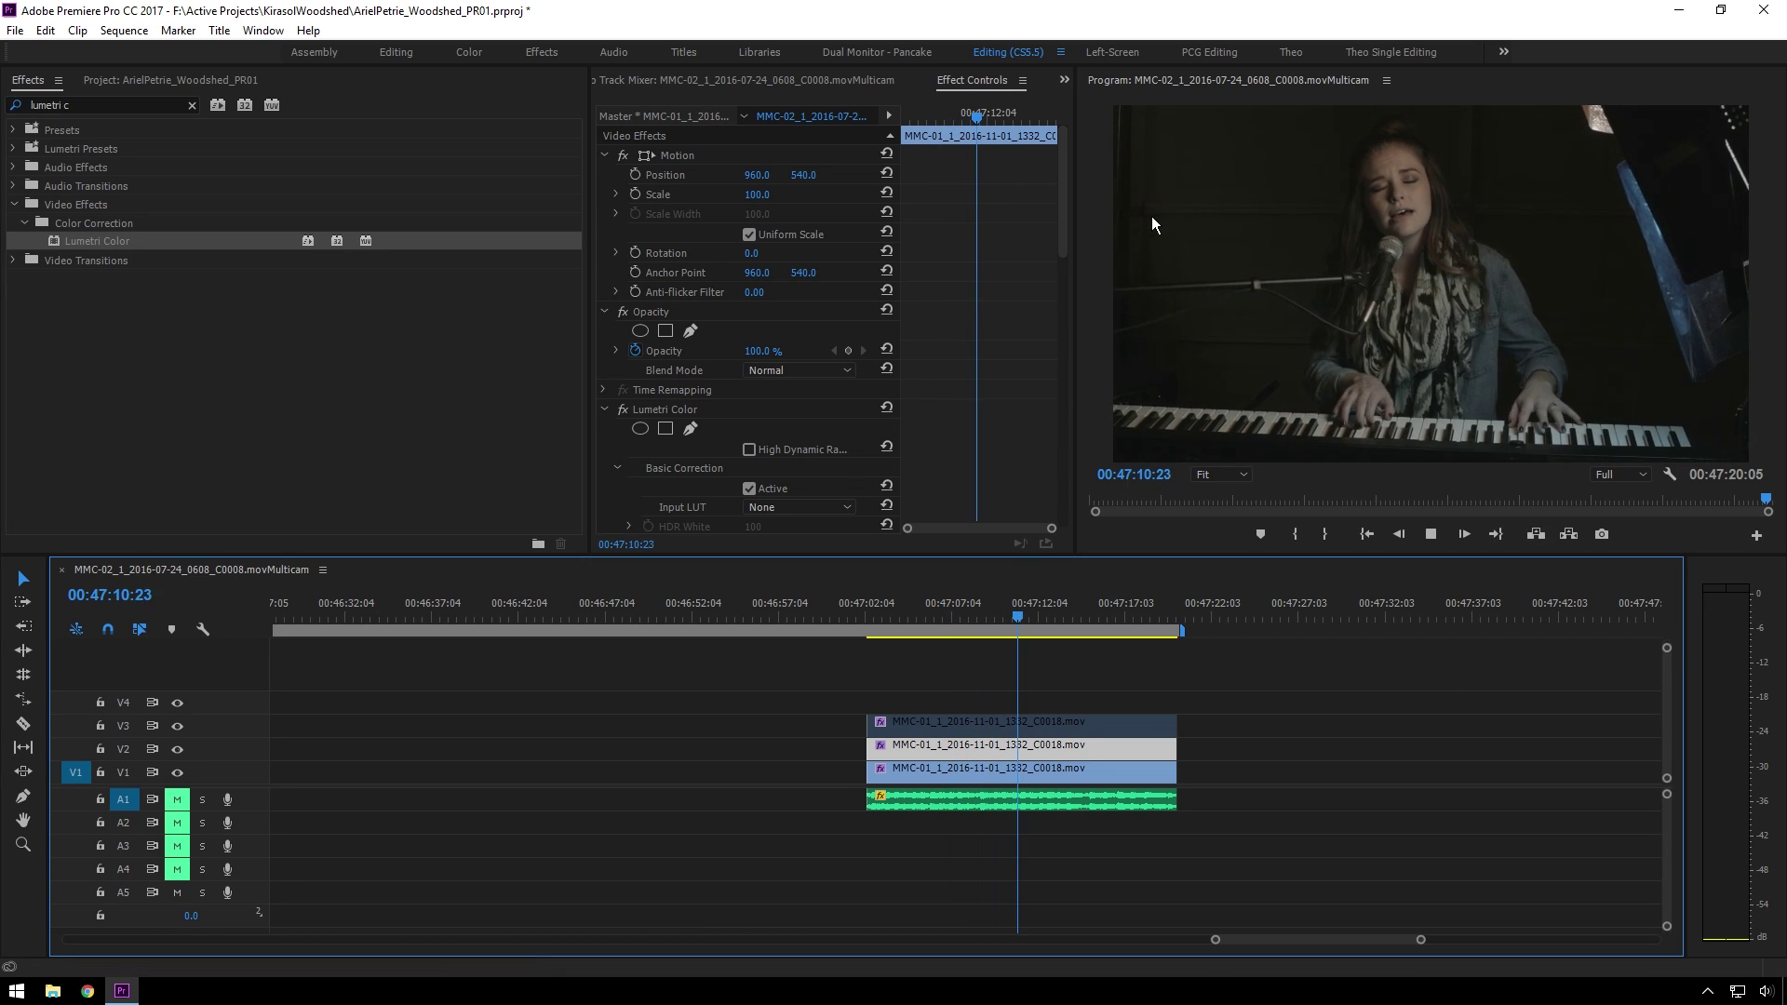
pyautogui.press('space')
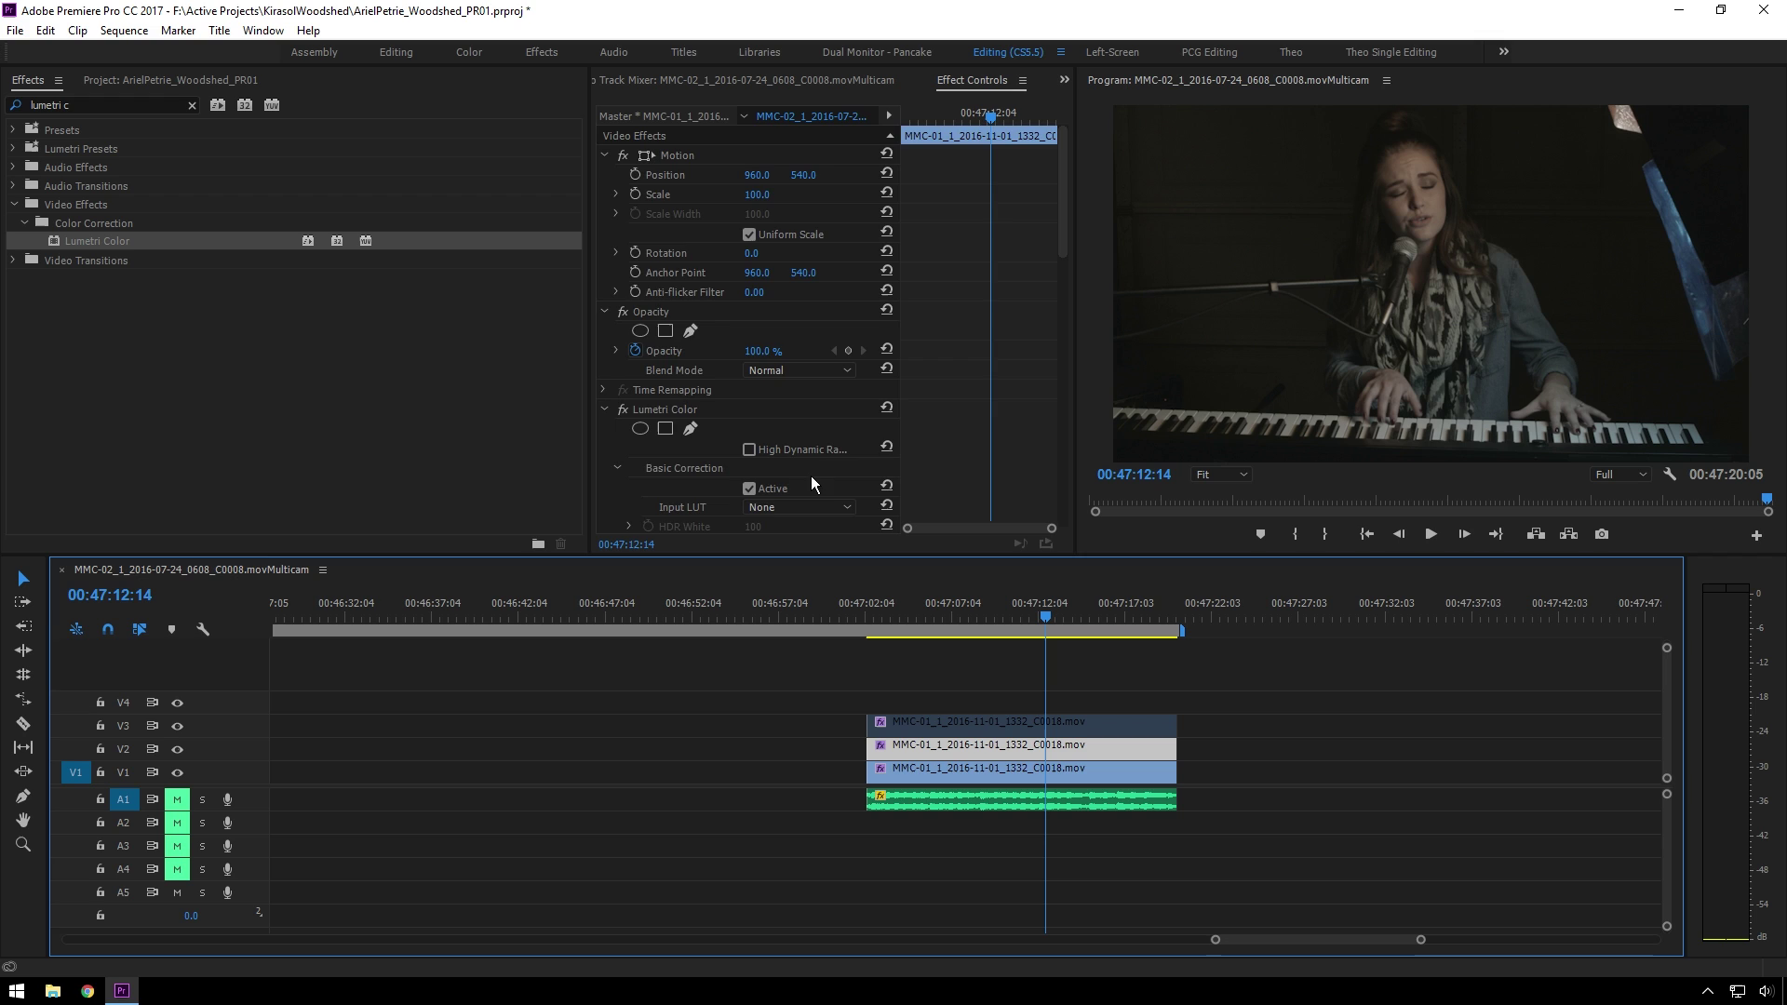
pyautogui.scroll(-10, 812, 476)
pyautogui.scroll(-3, 878, 351)
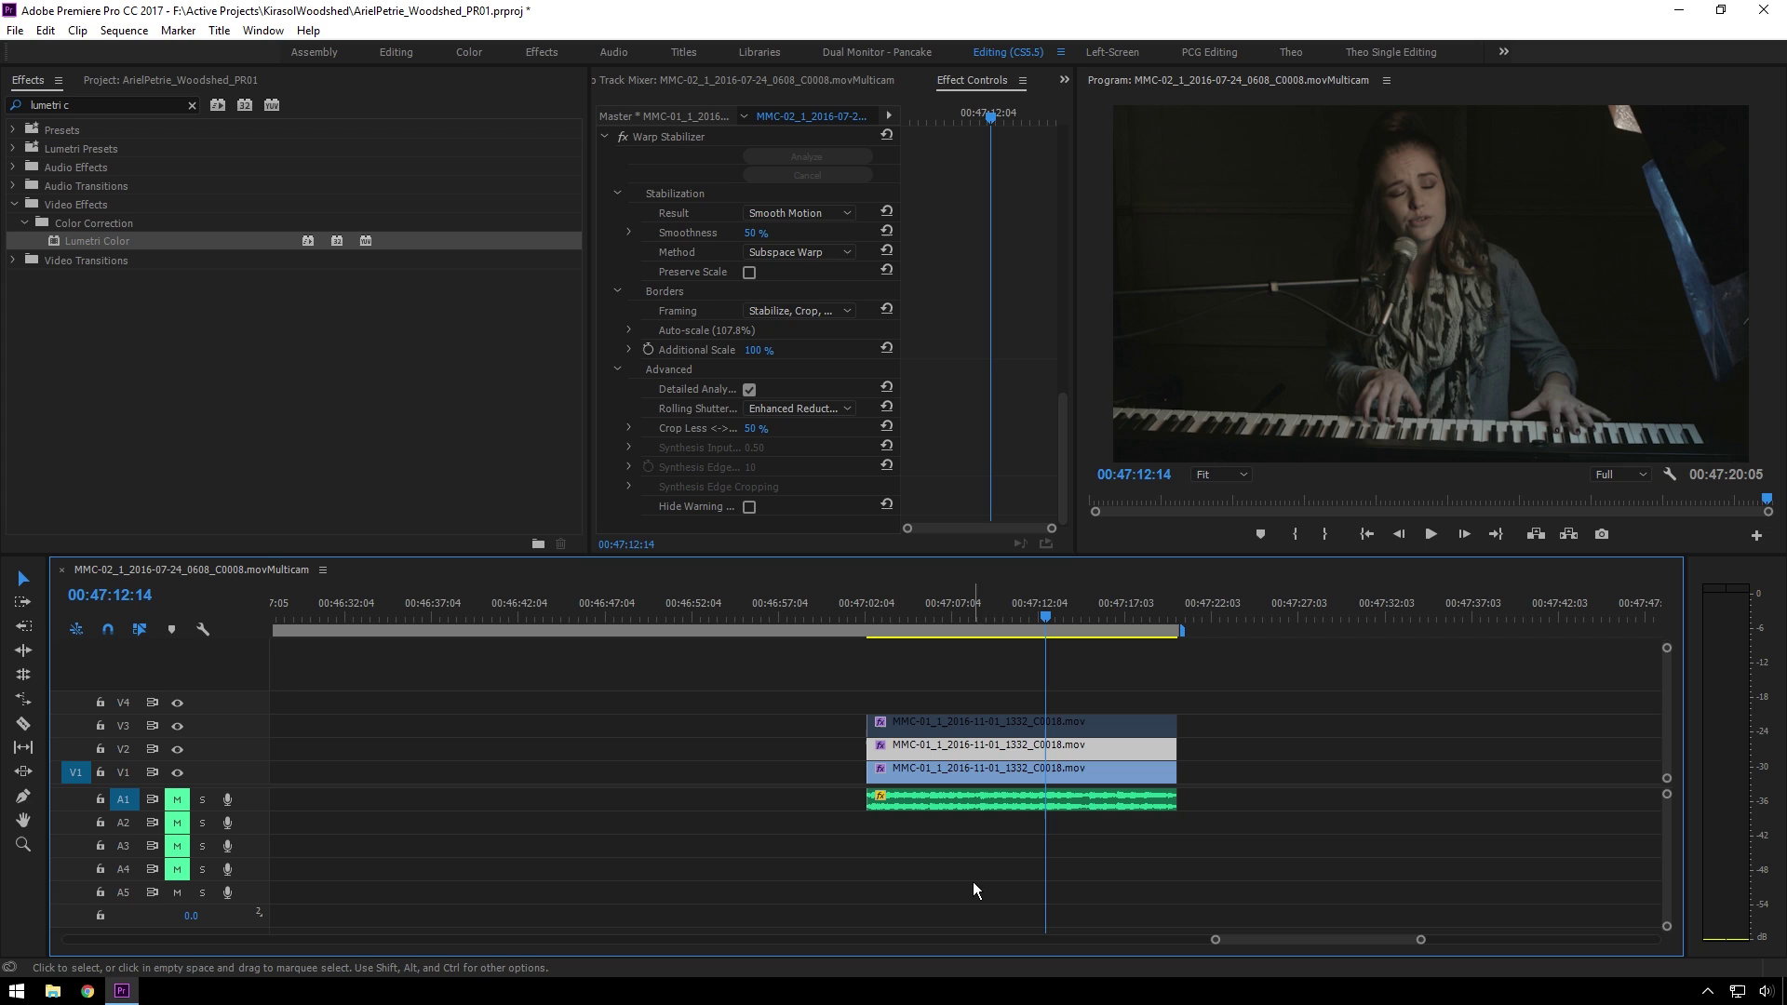
pyautogui.click(1031, 726)
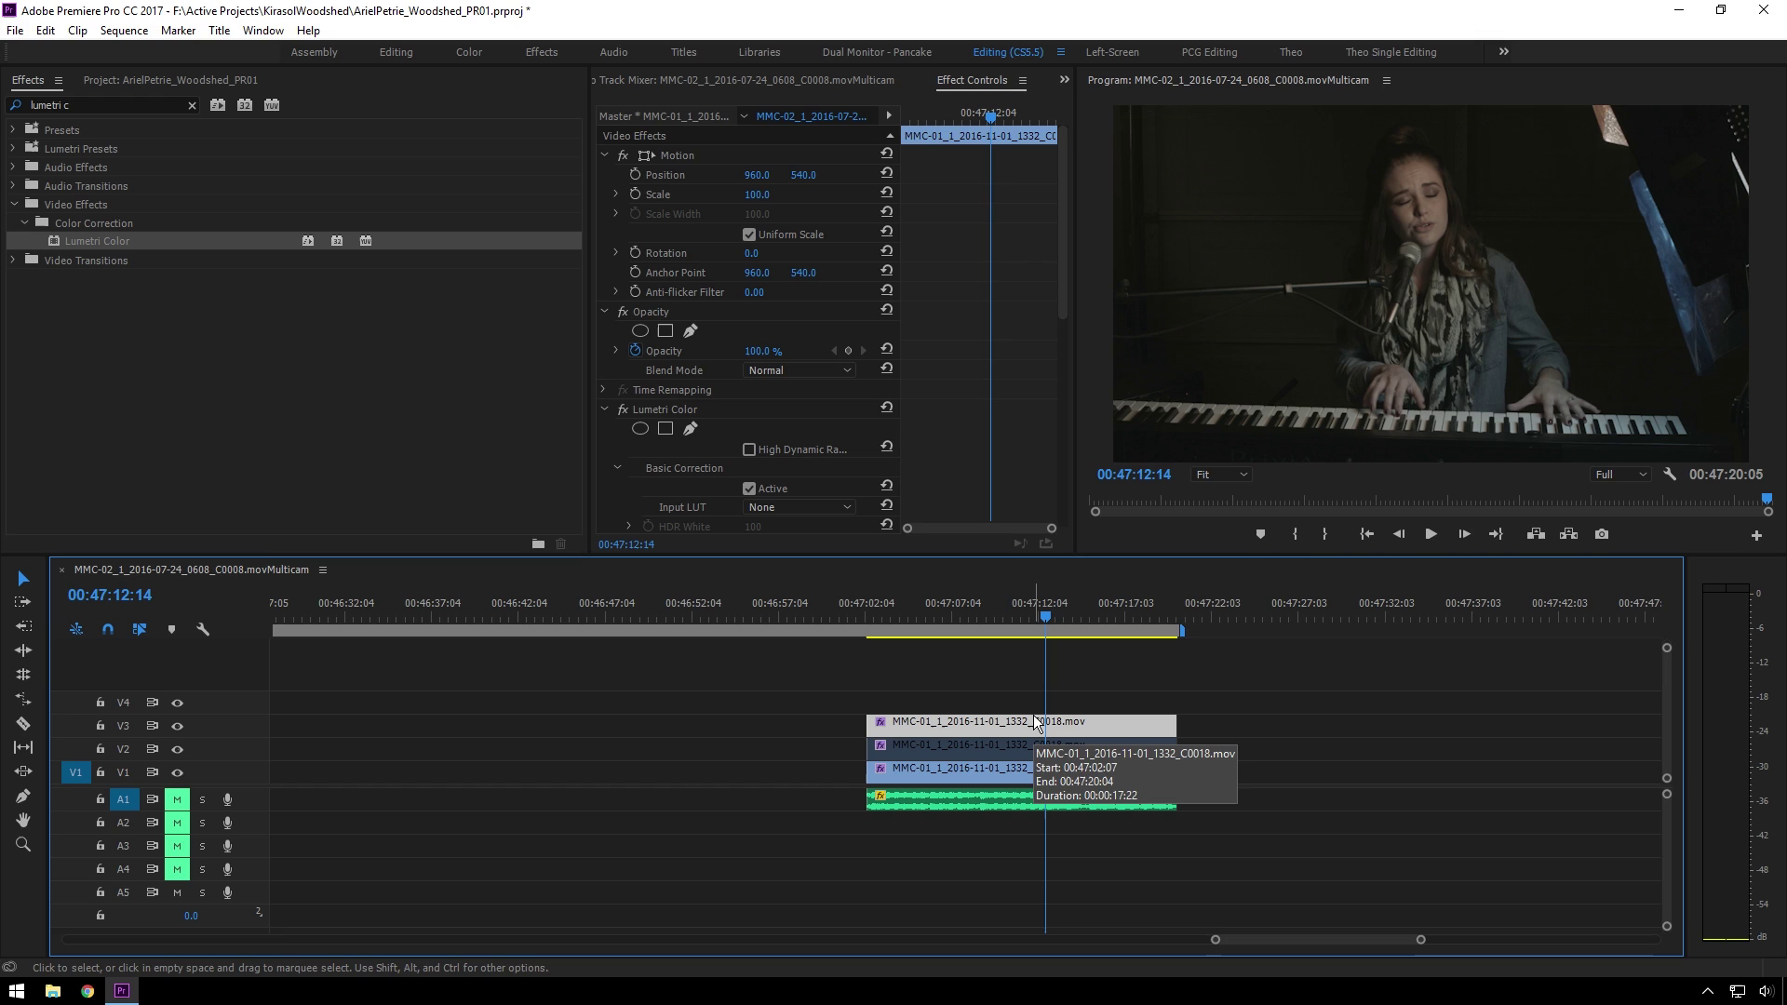
# Replace the V3 clip with an After Effects composition, saving the project as ArielStabalize_Tut.aep
pyautogui.rightClick(1033, 719)
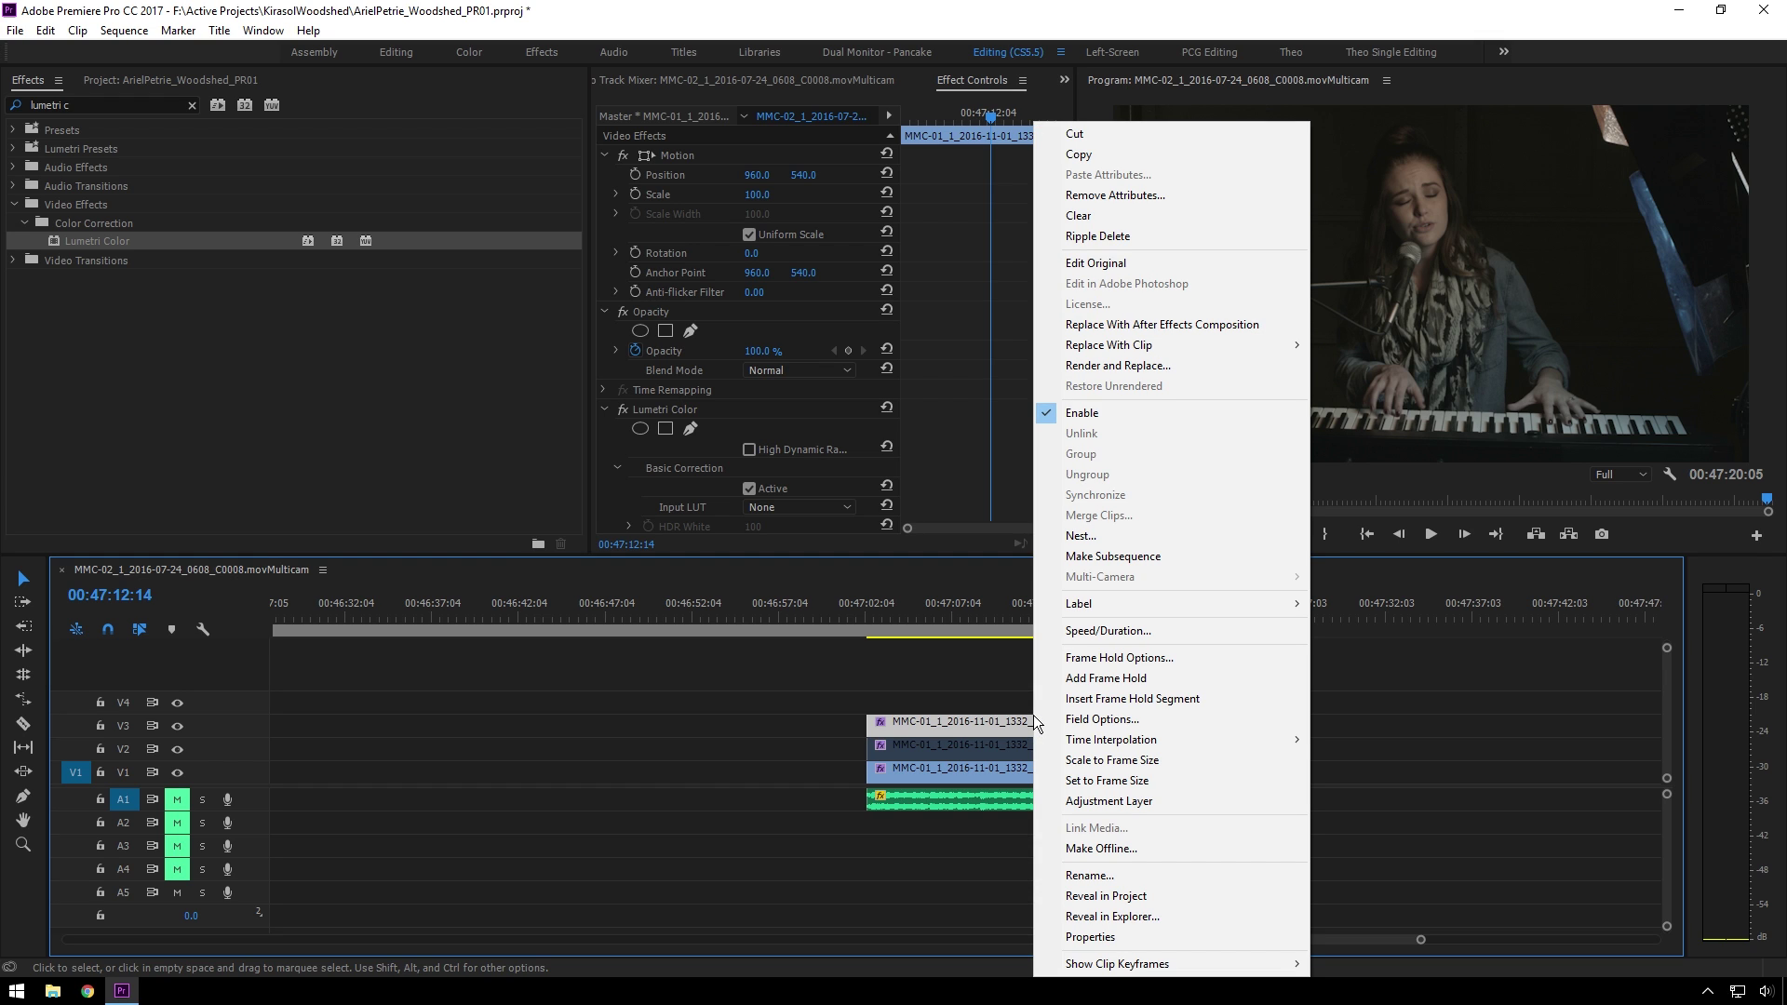
pyautogui.click(1051, 324)
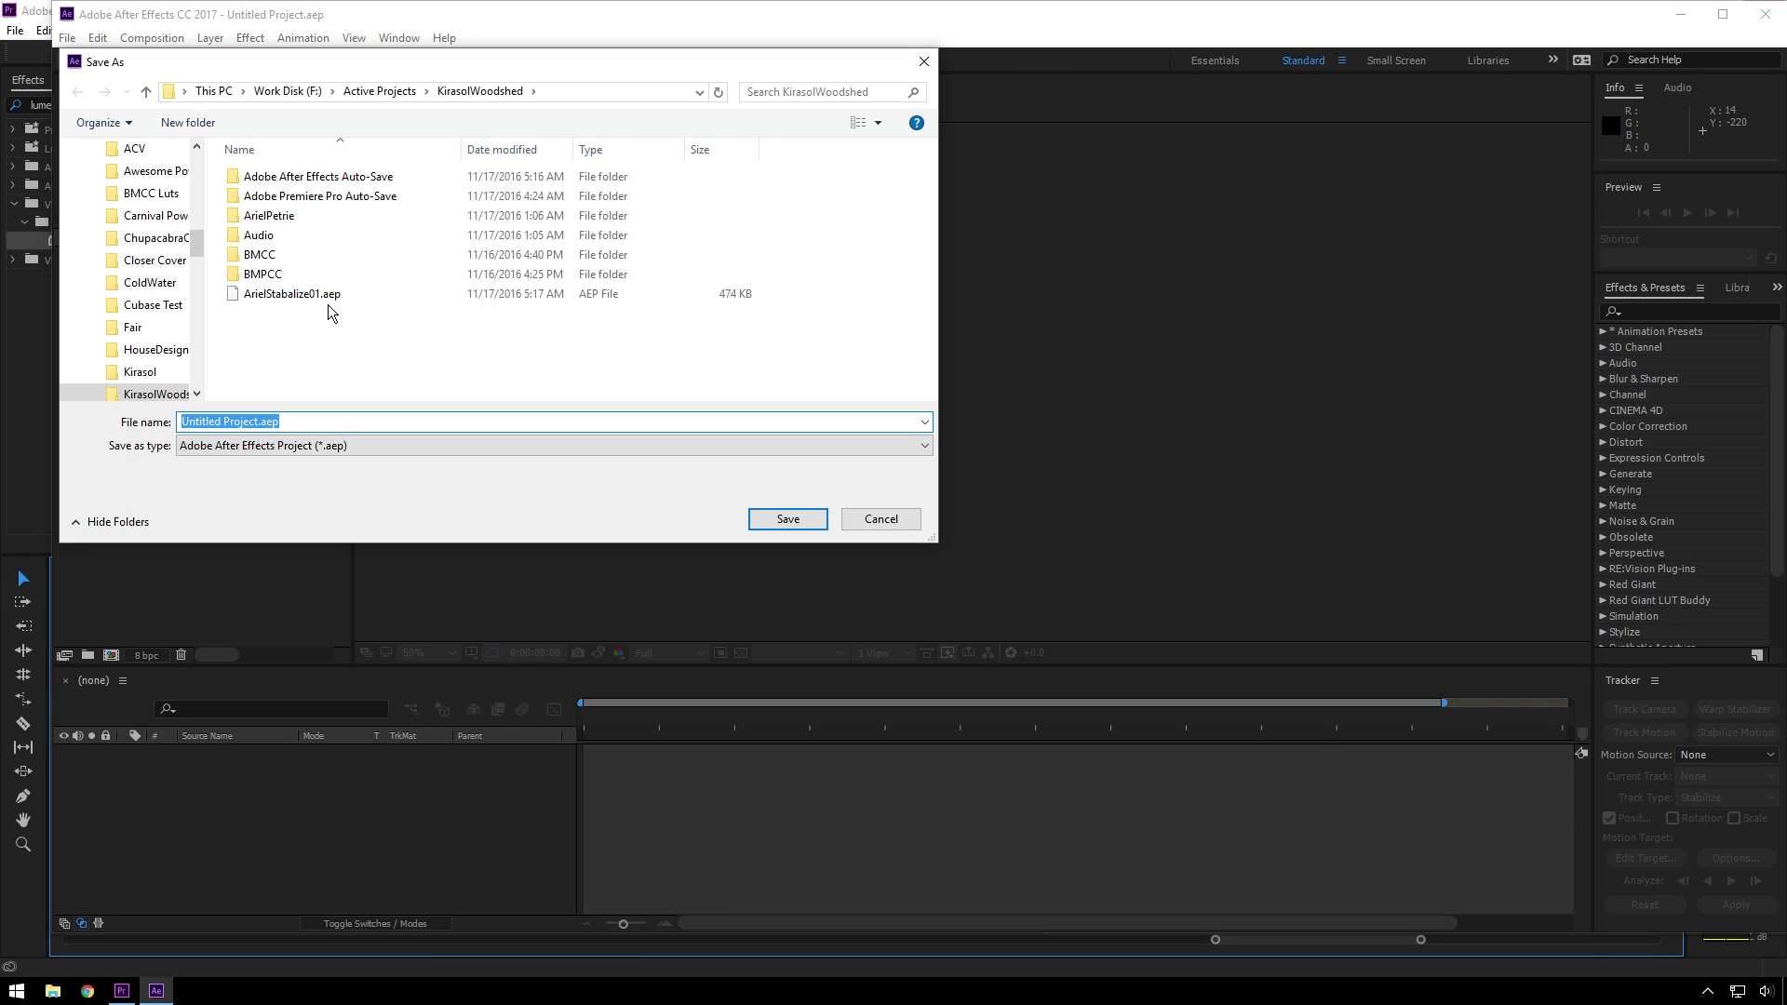
pyautogui.click(331, 294)
pyautogui.doubleClick(250, 416)
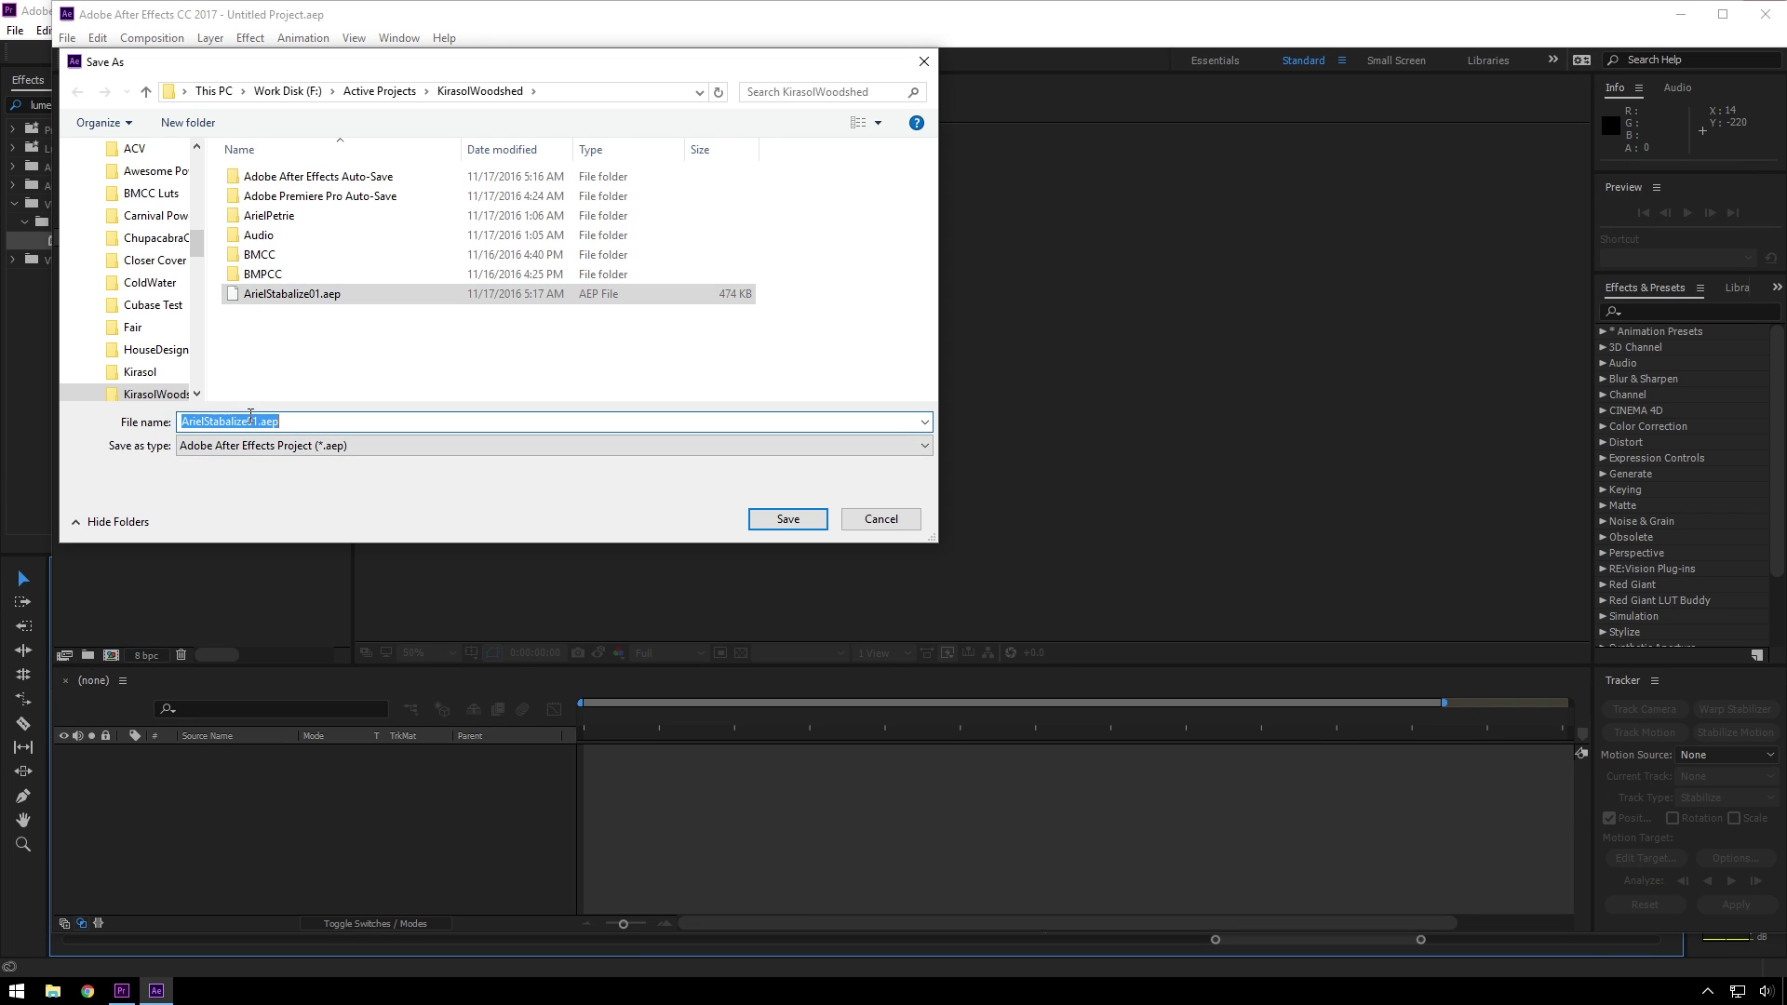
pyautogui.click(255, 419)
pyautogui.press('Delete')
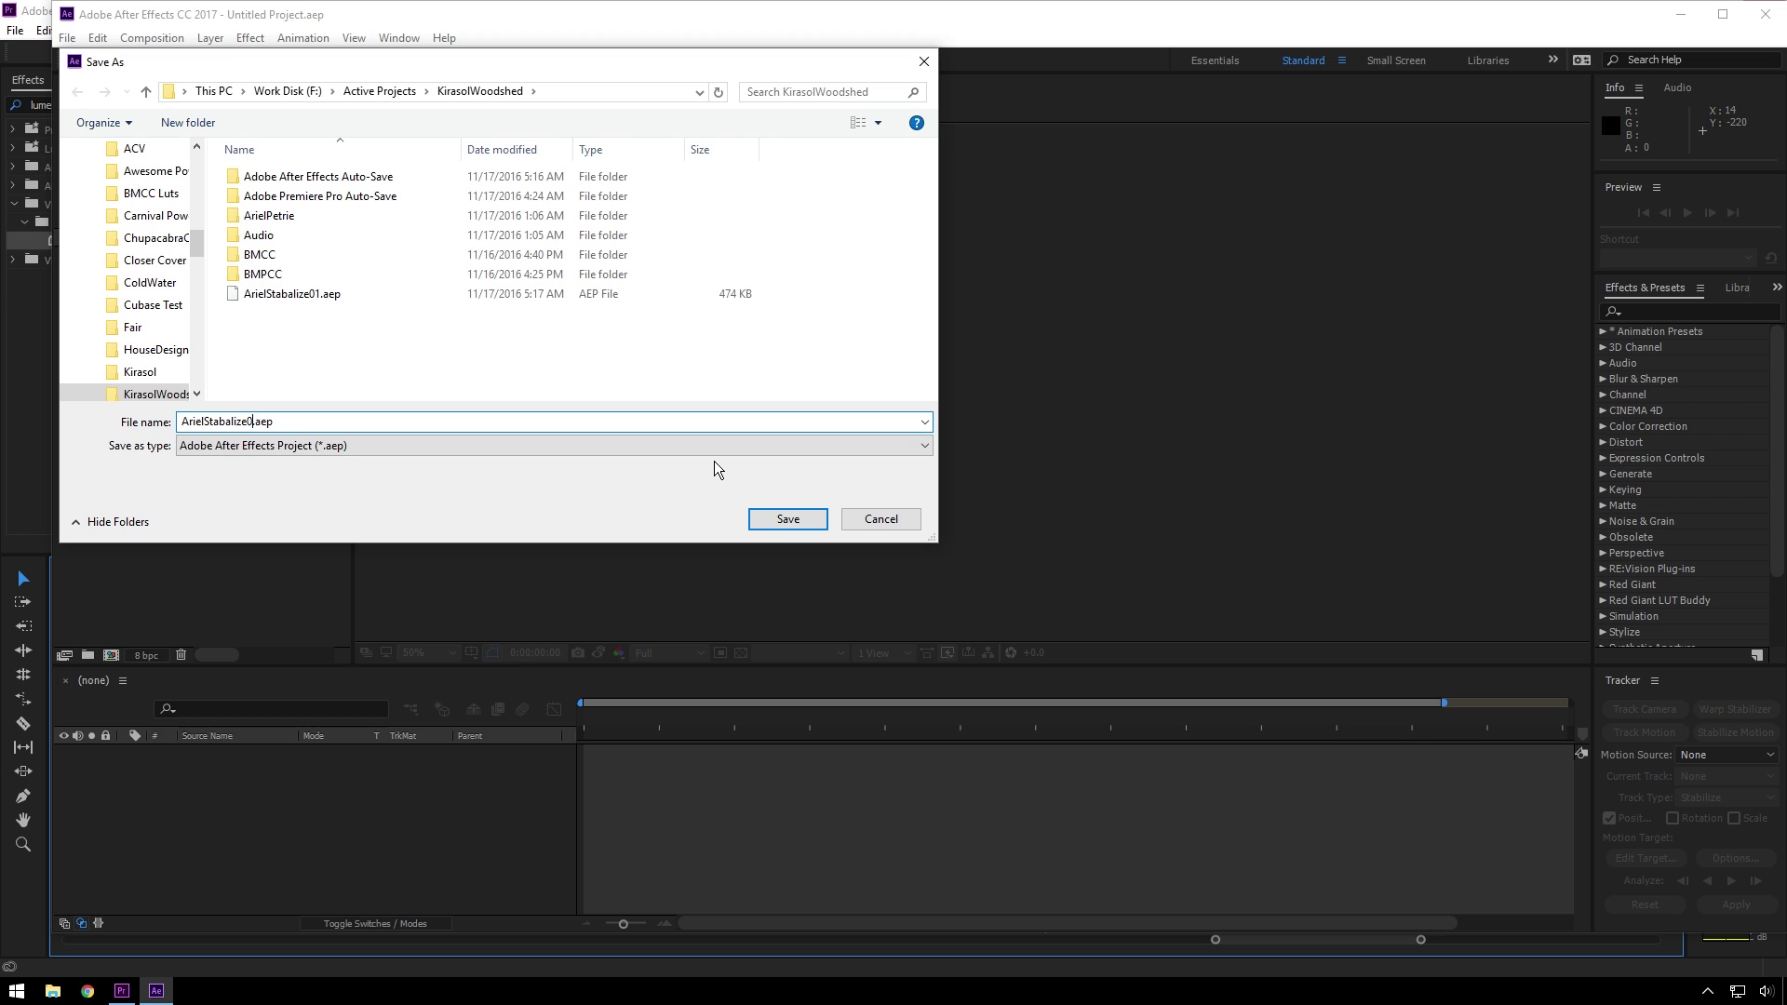
pyautogui.write('_Tut')
pyautogui.press('Return')
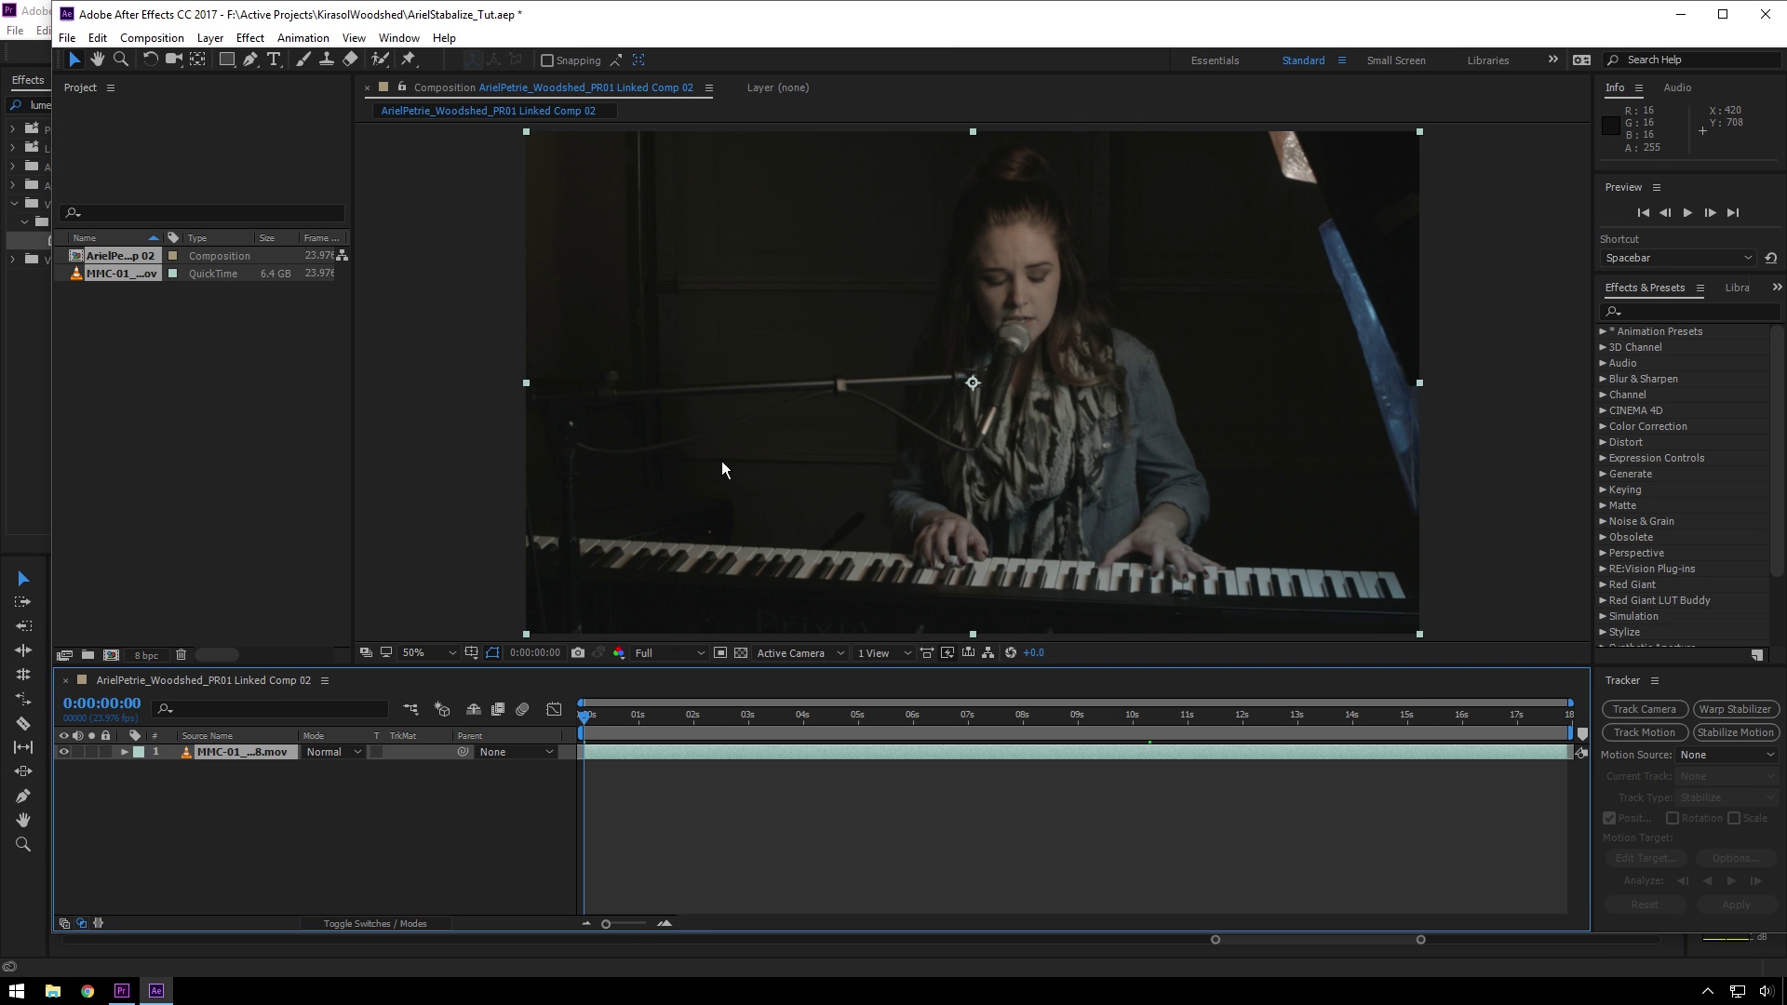
# Maximize After Effects and start a Stabilize Motion track with Rotation and Scale enabled
pyautogui.doubleClick(1258, 25)
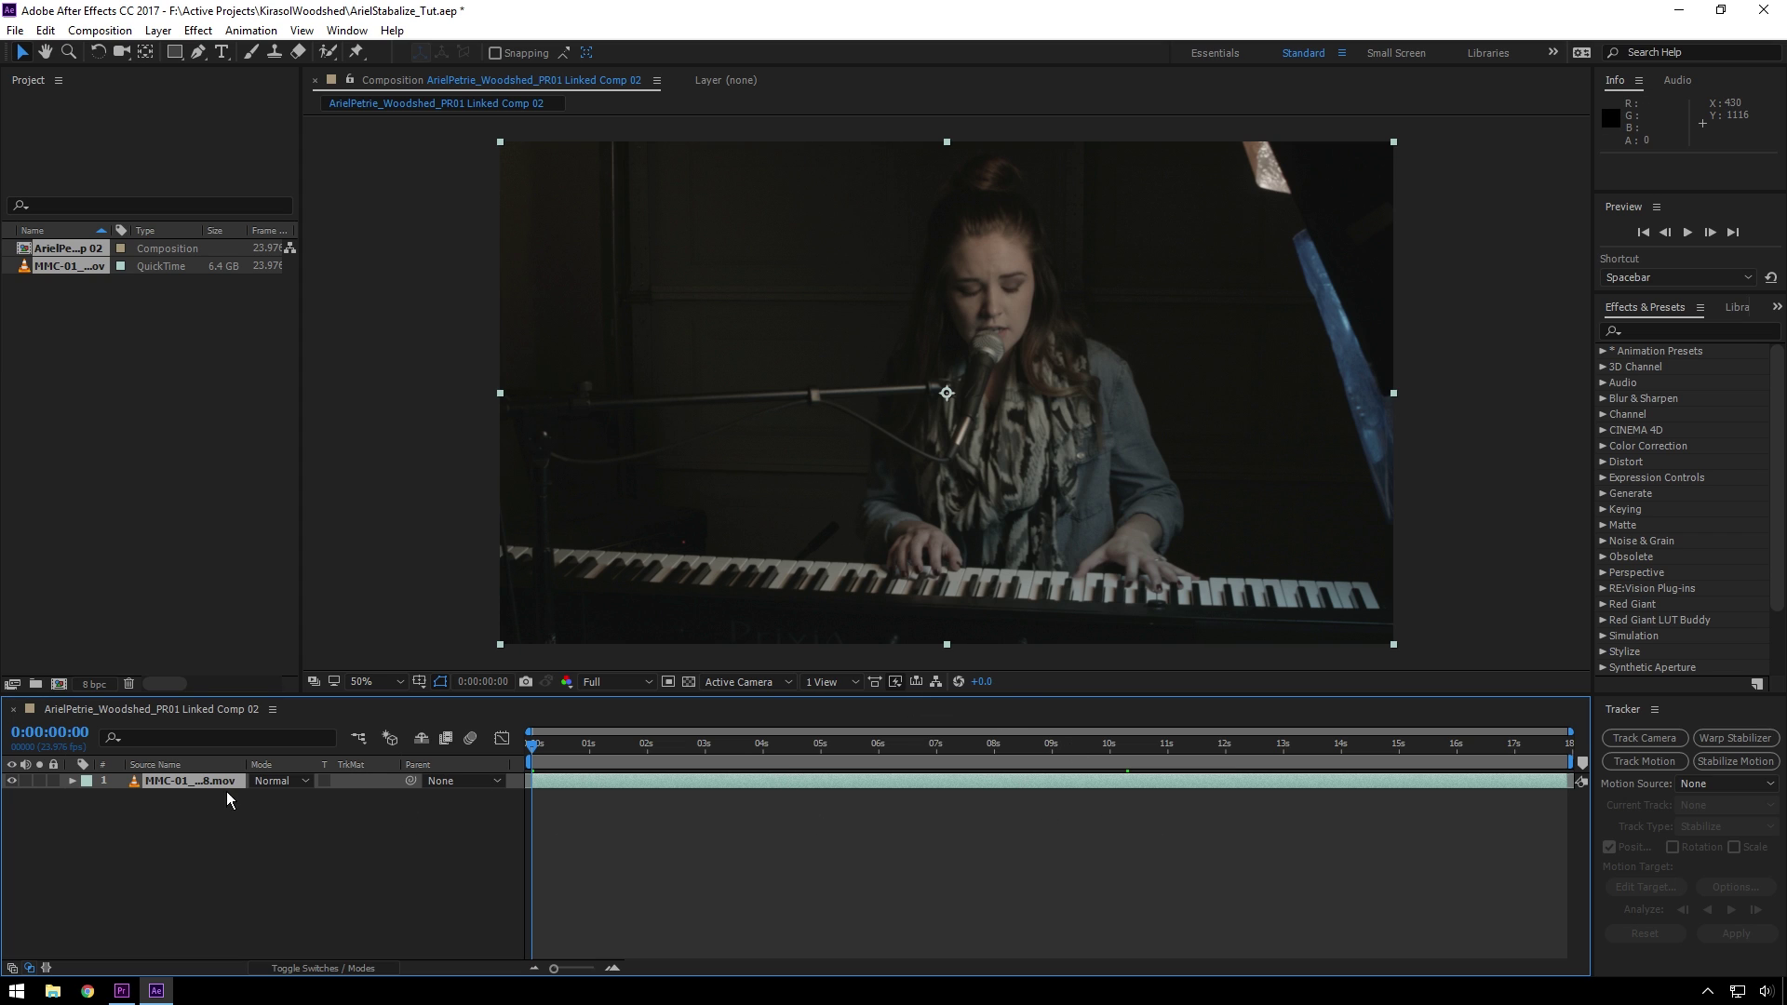
pyautogui.click(1676, 713)
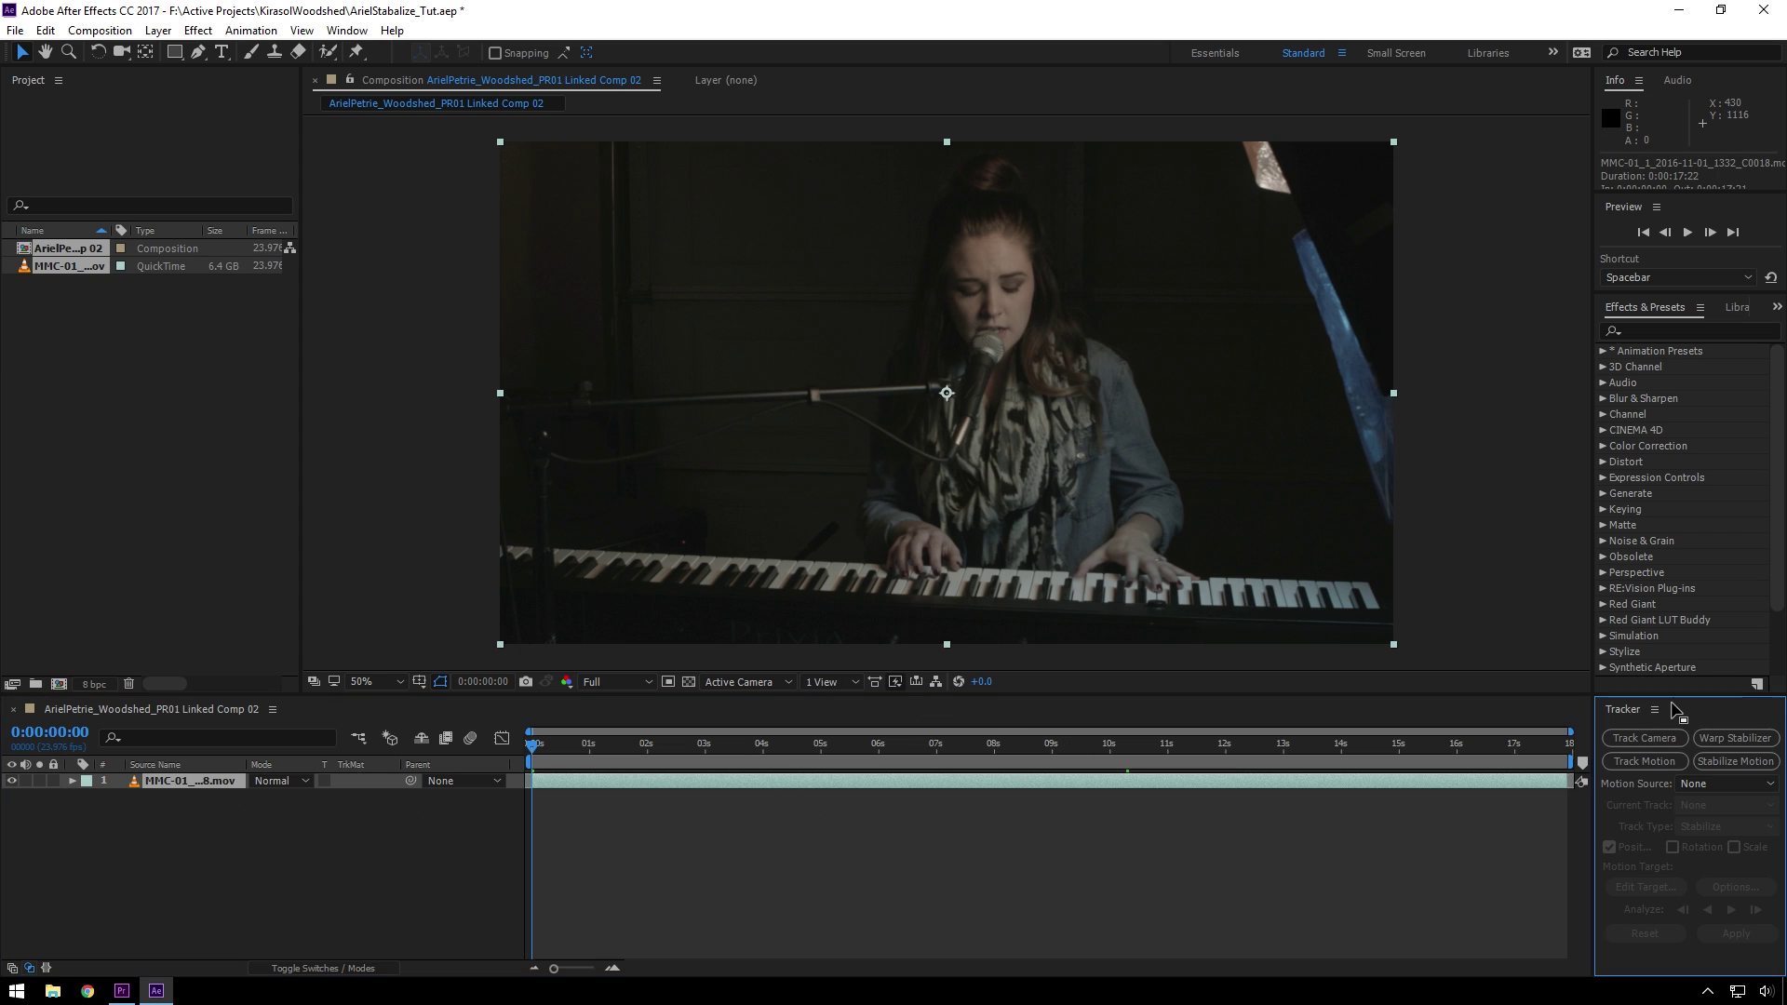
pyautogui.click(346, 30)
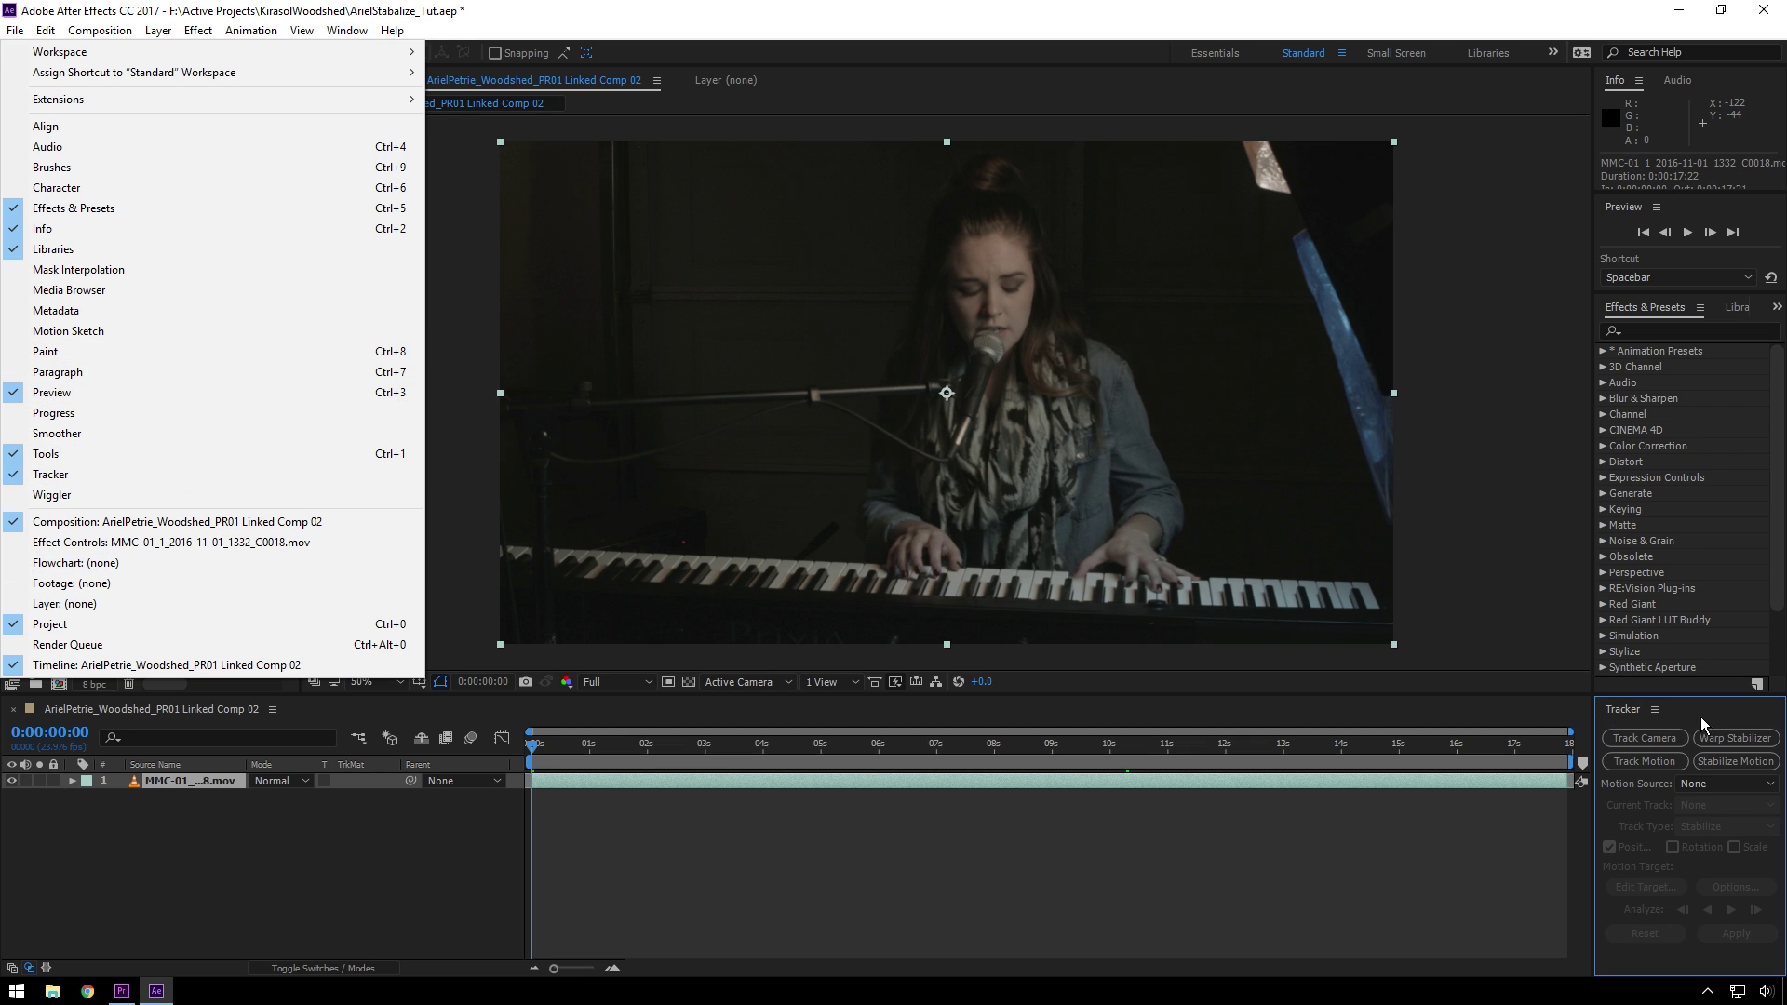
pyautogui.click(1723, 733)
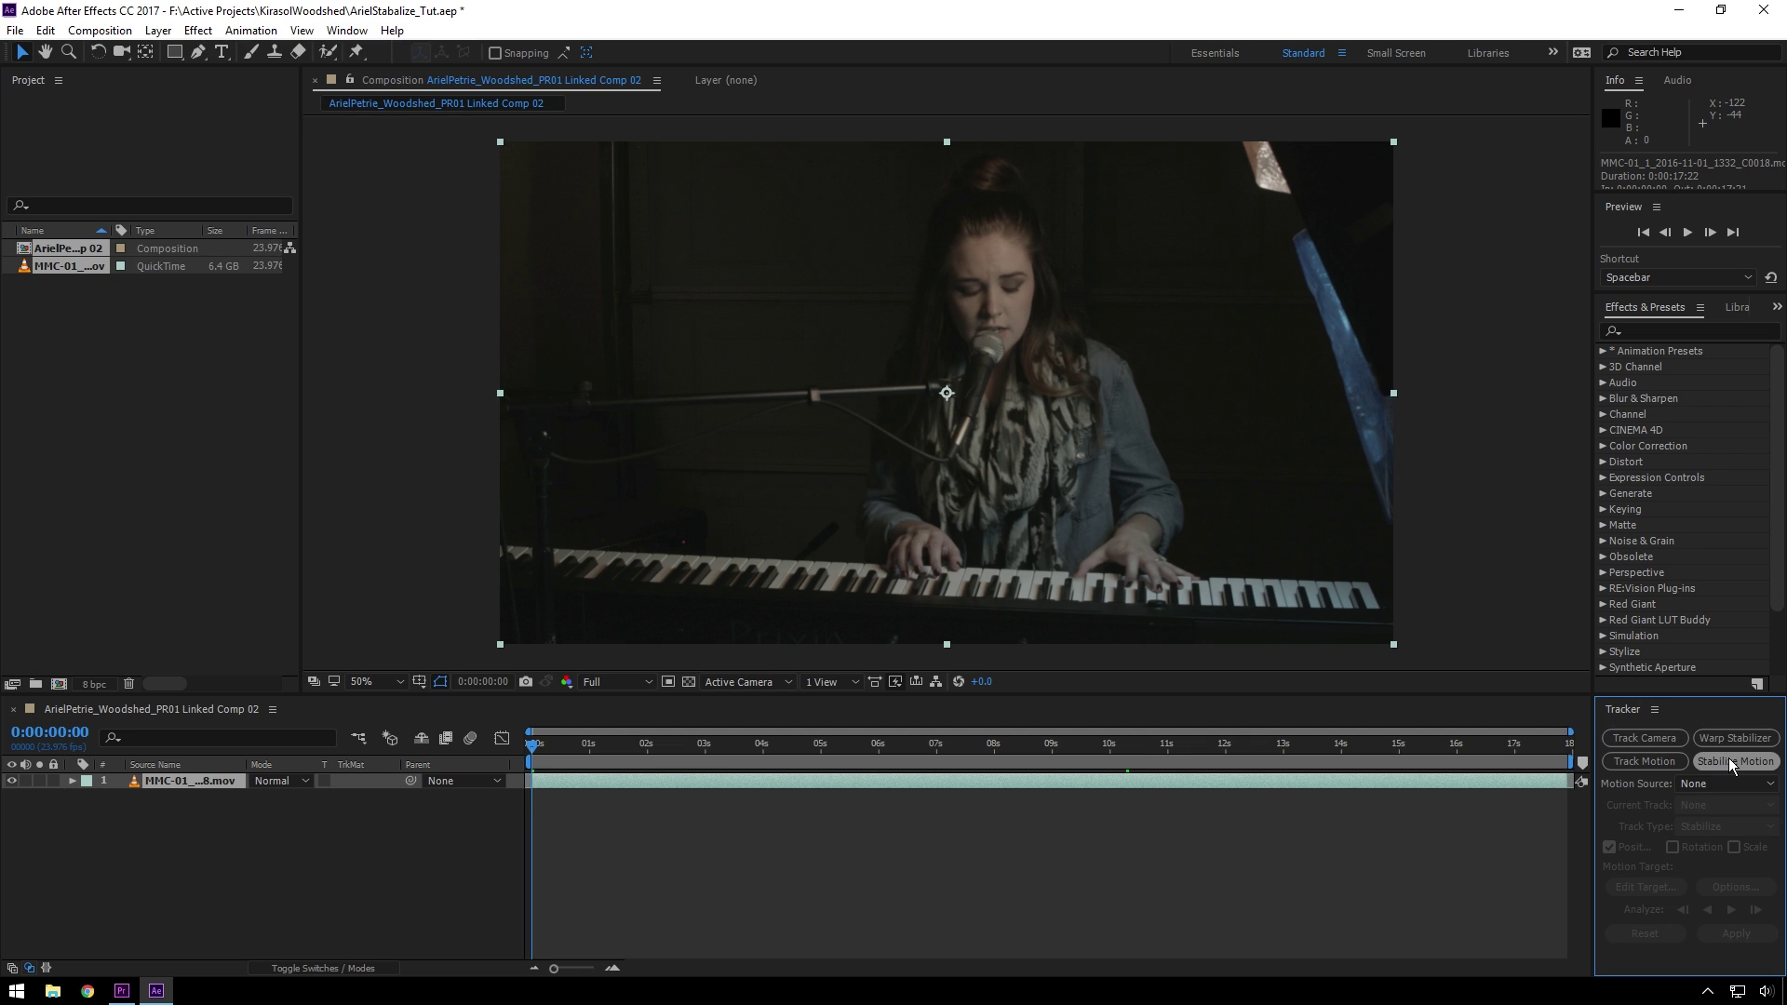
pyautogui.click(1731, 762)
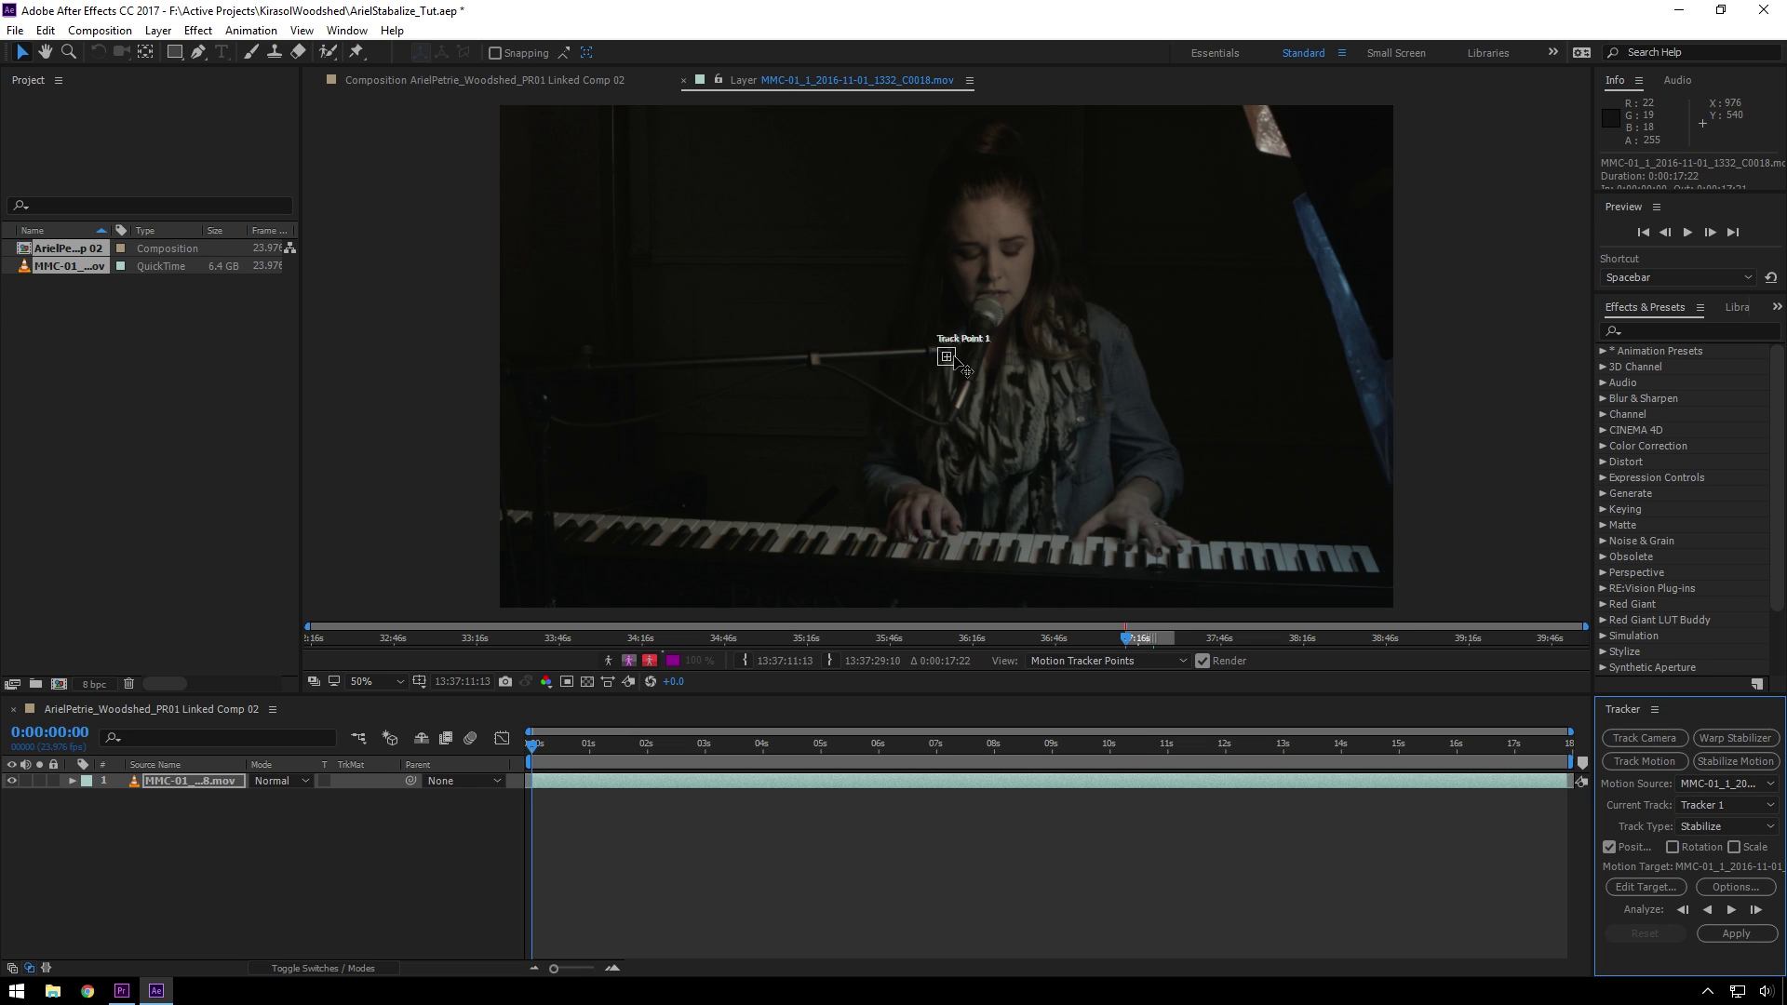
pyautogui.click(1673, 847)
pyautogui.click(1733, 848)
# Set tracker options to RGB, Enhance Before Match, adapt feature every frame, continue below 80% confidence
pyautogui.click(1733, 887)
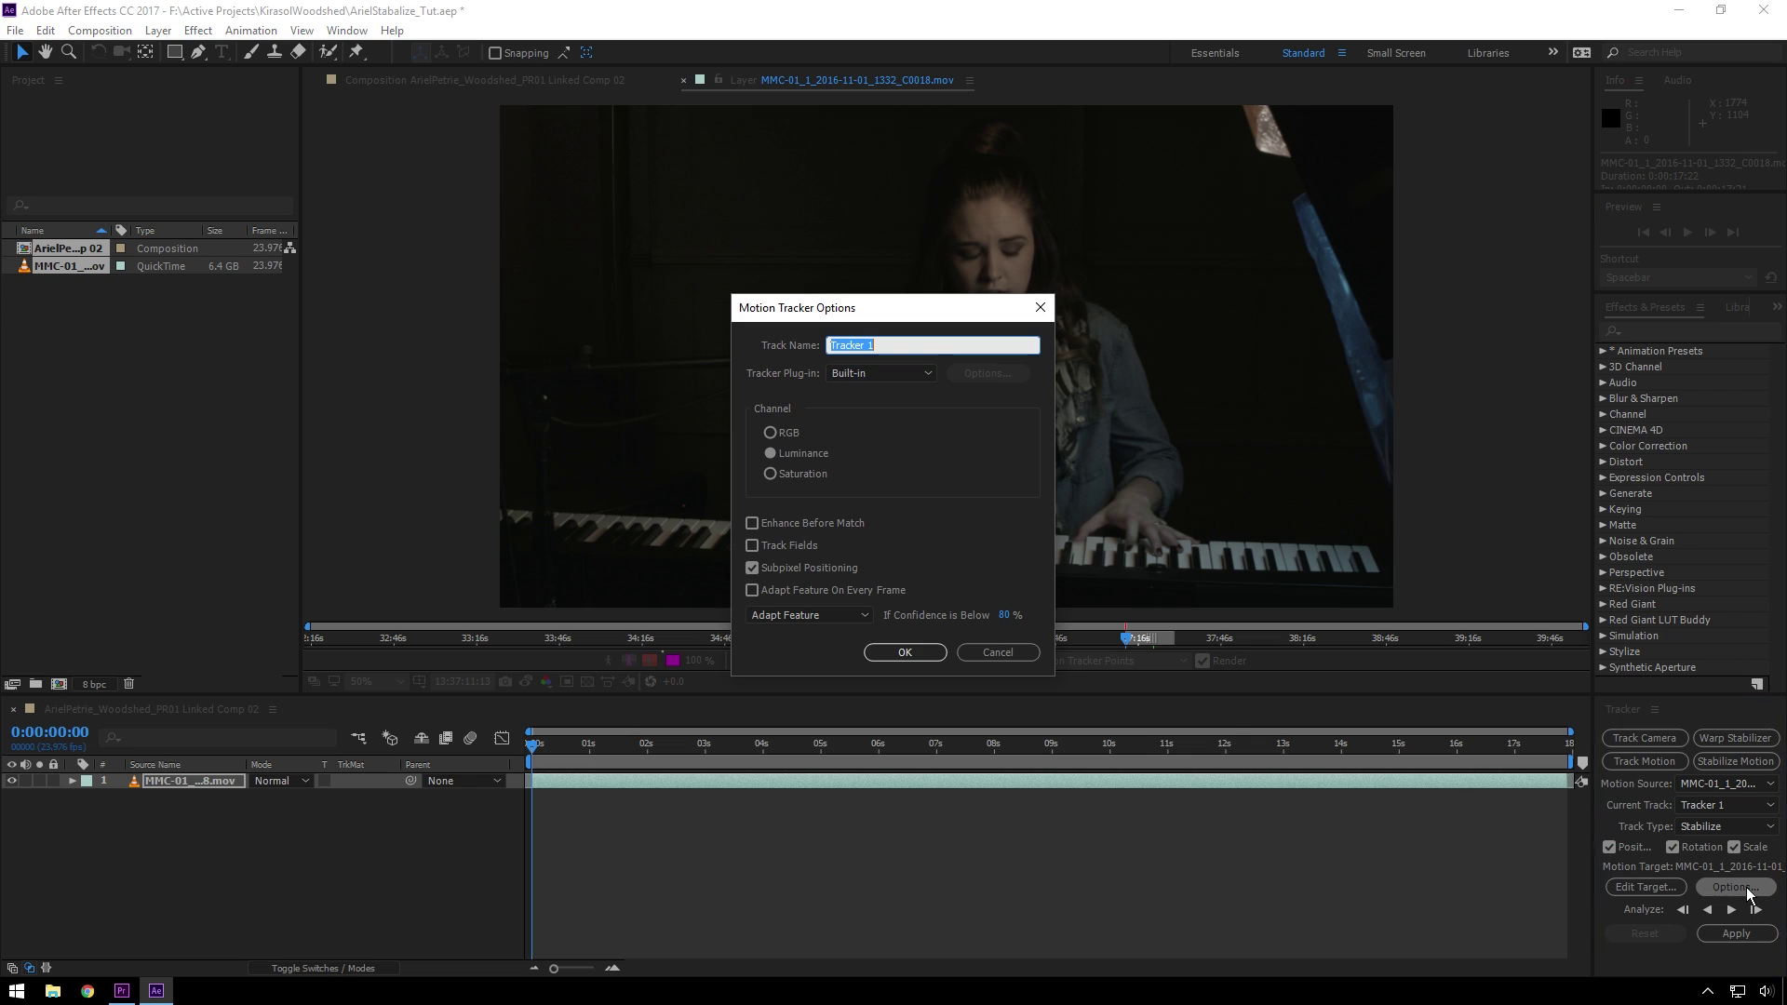
pyautogui.click(786, 436)
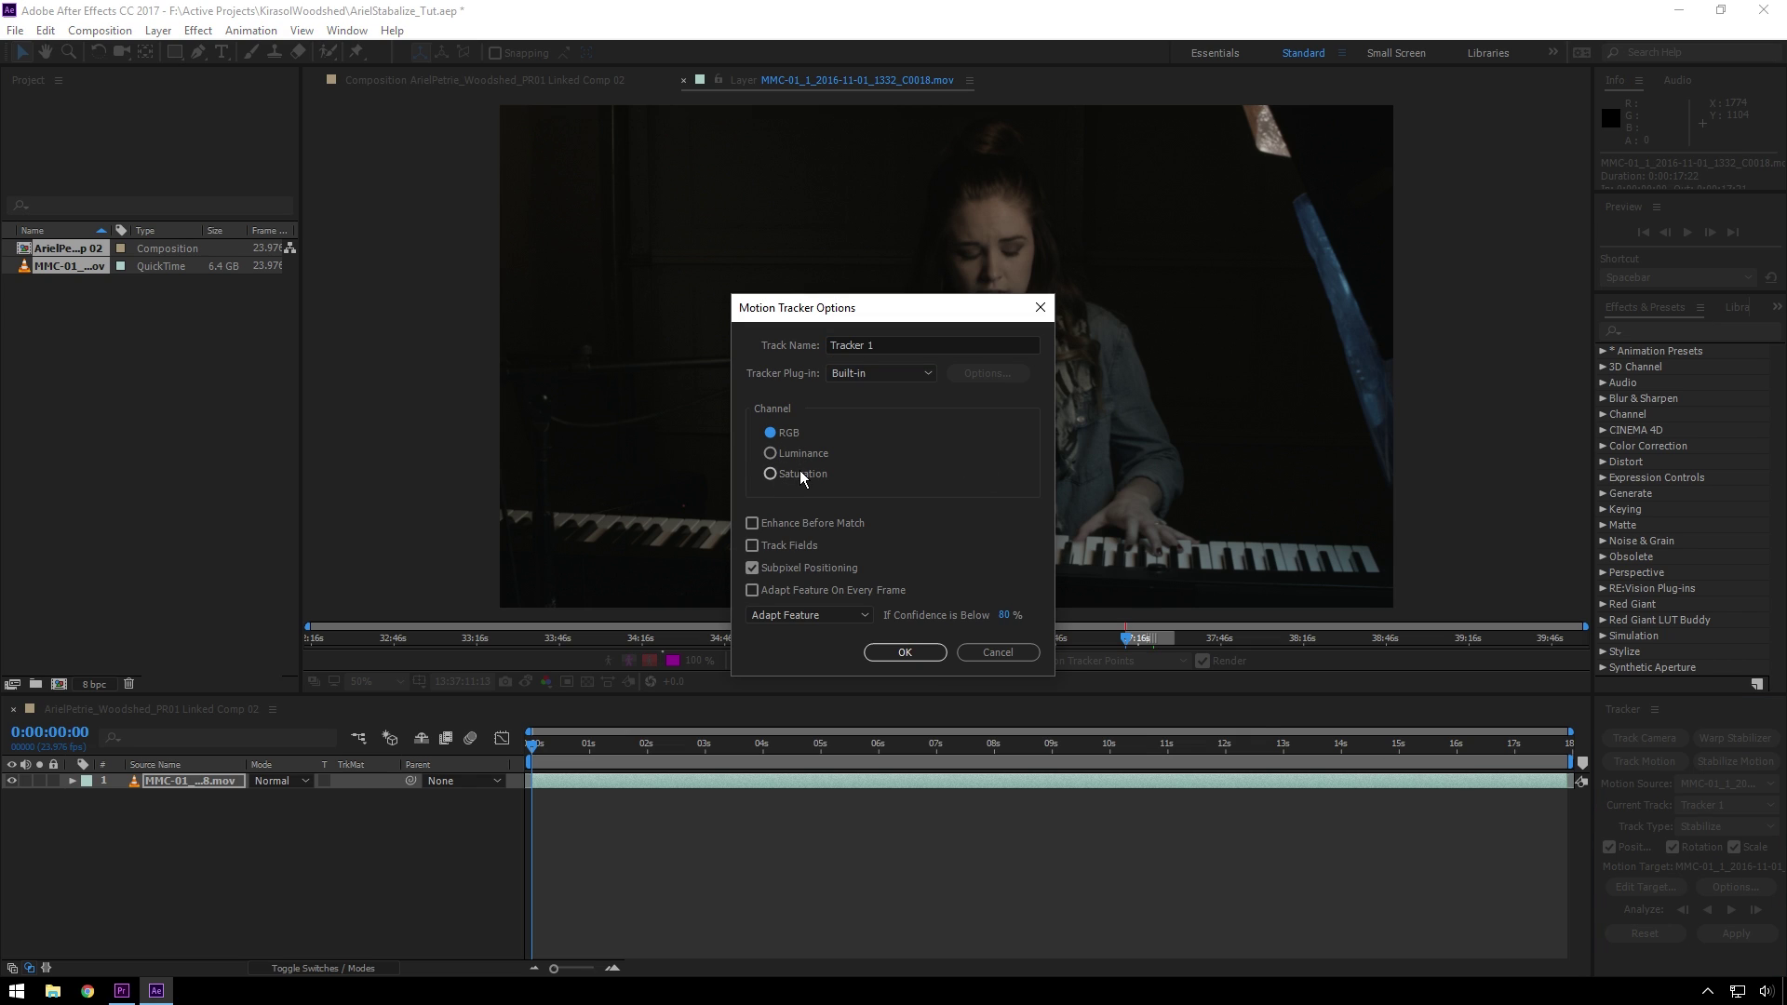
pyautogui.click(801, 523)
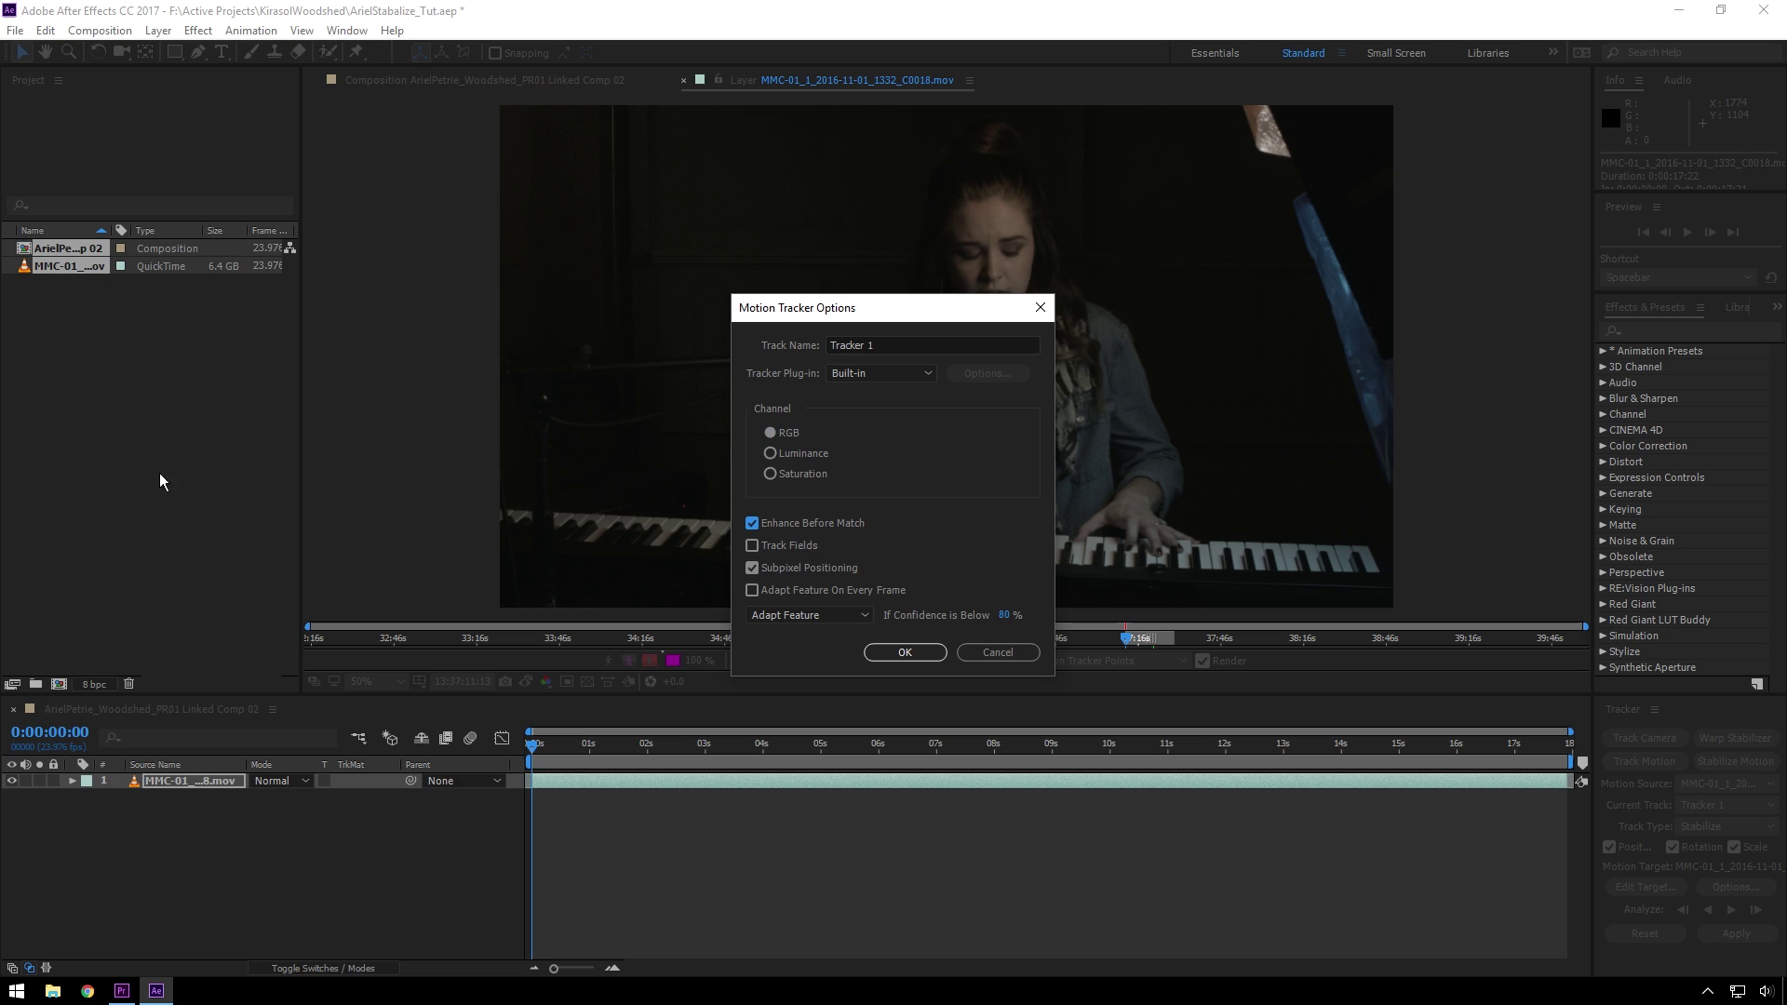
pyautogui.click(864, 594)
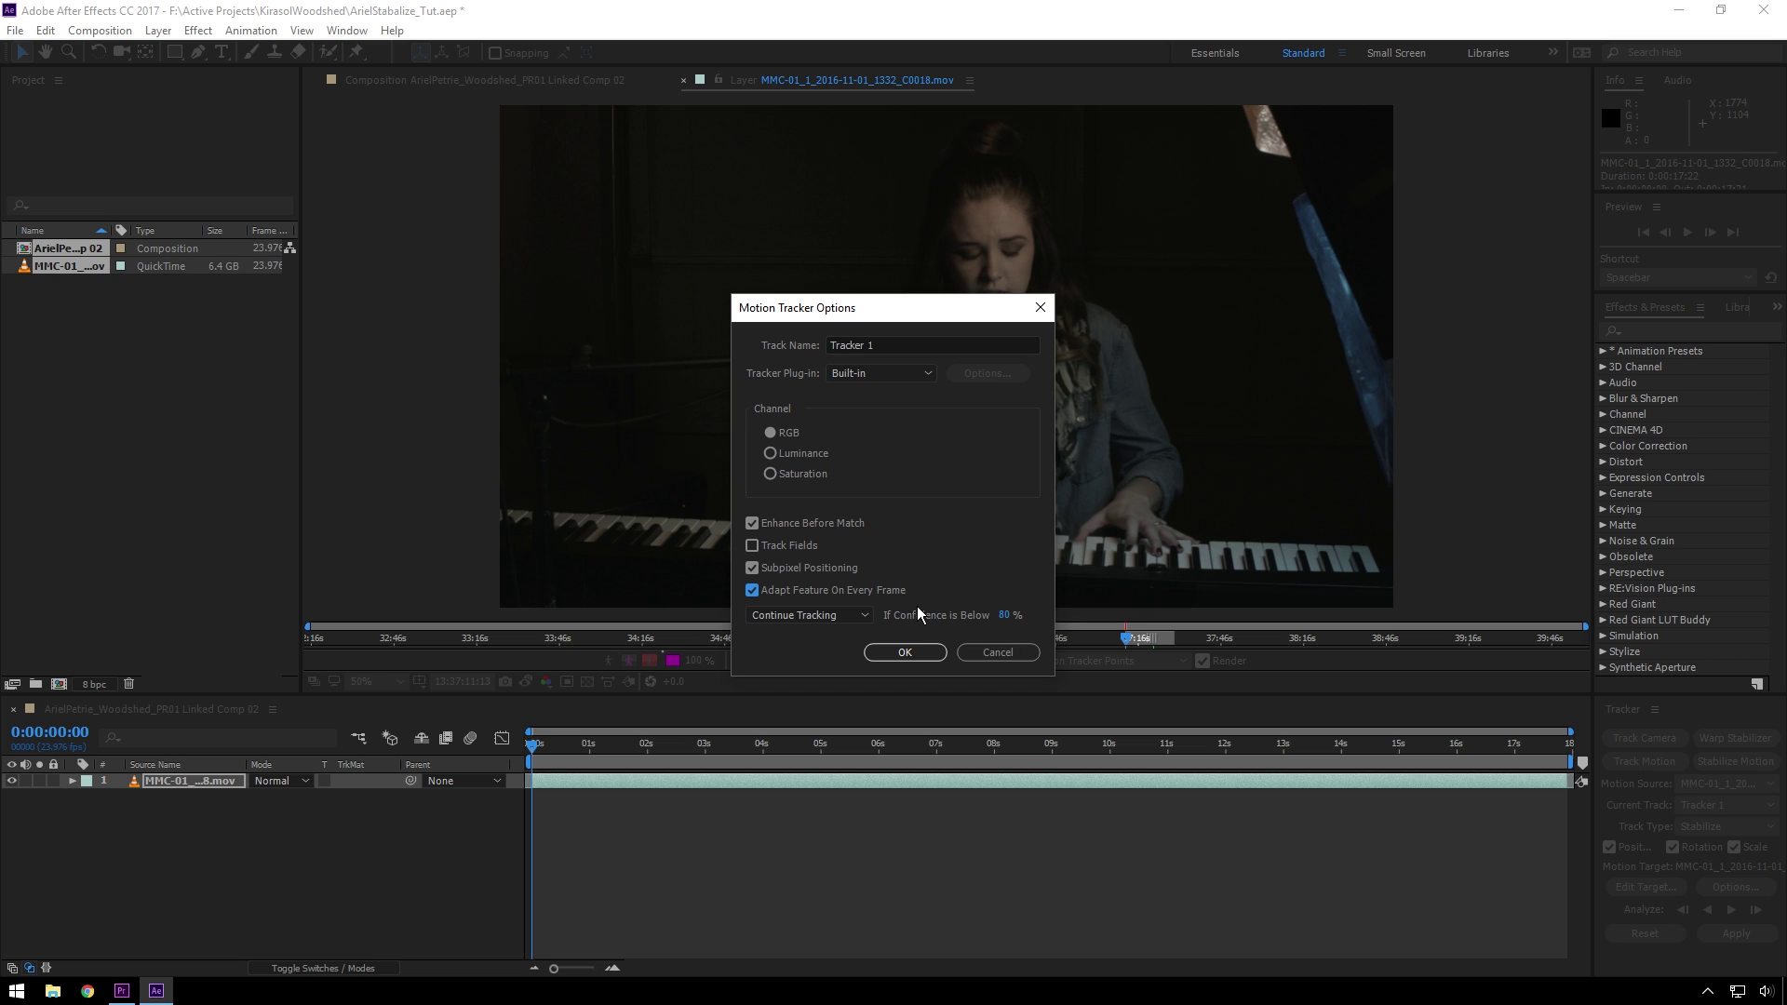
pyautogui.click(905, 655)
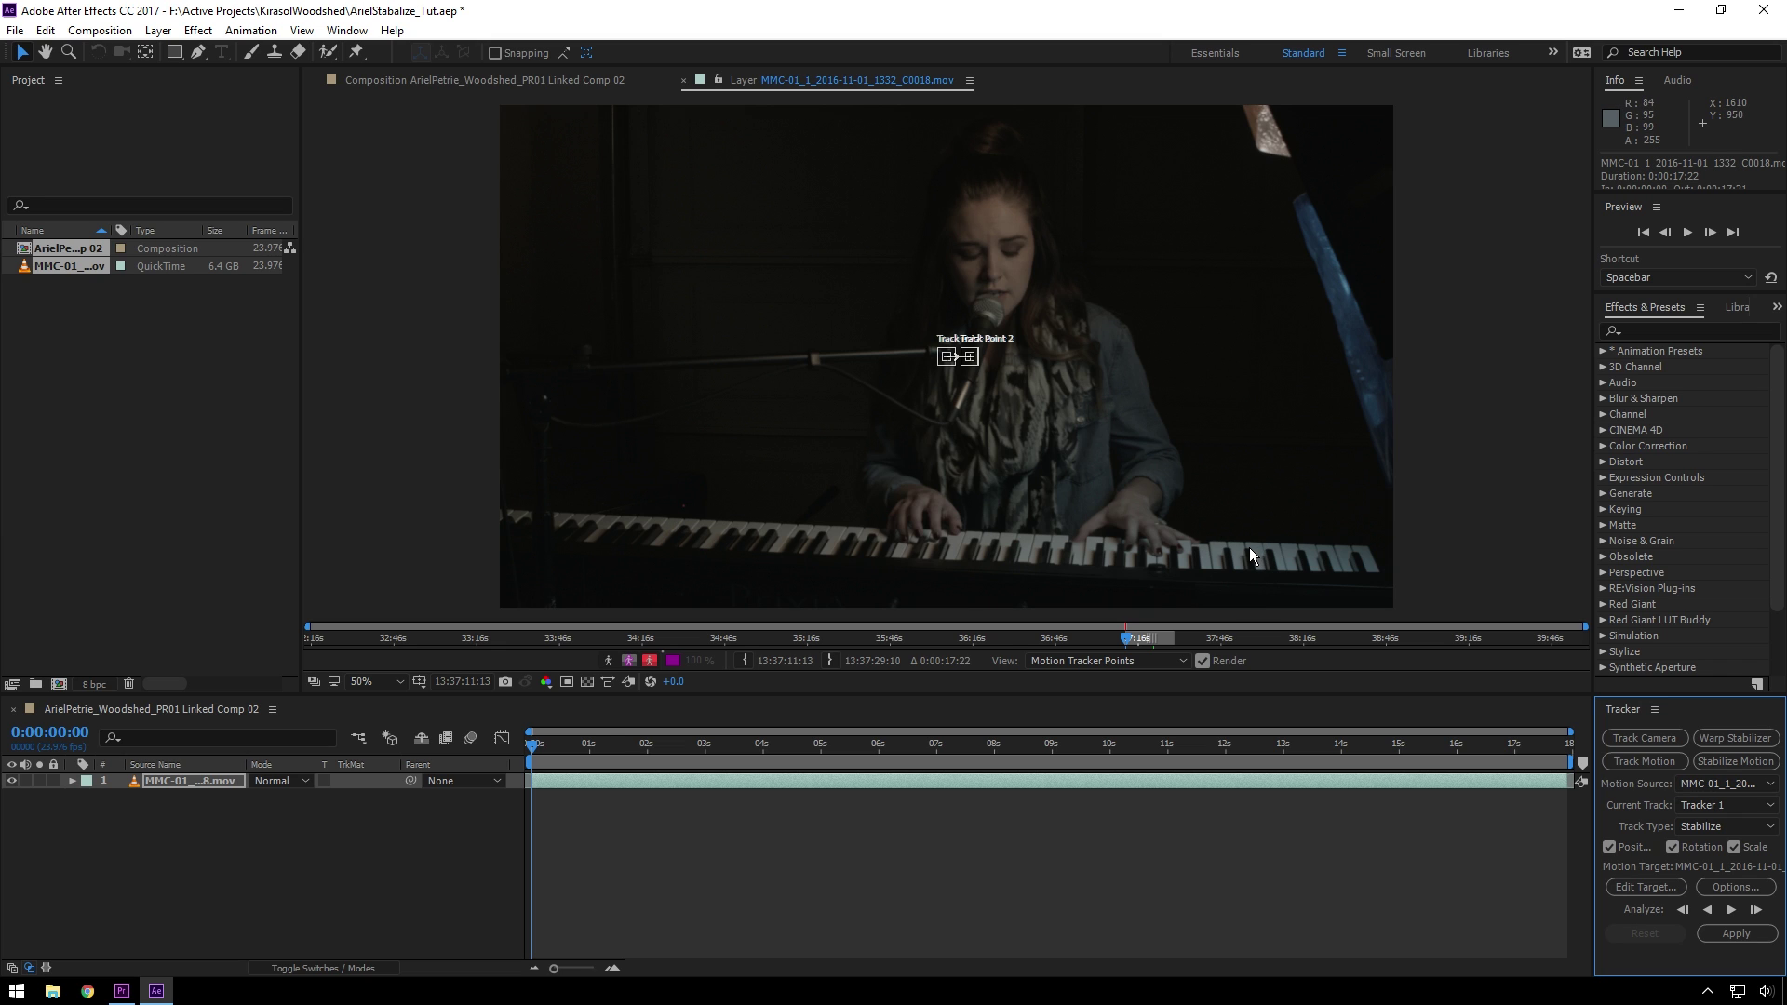
# Move Track Point 1 onto the left keys and Track Point 2 onto the keyboard's right end
pyautogui.scroll(2, 941, 361)
pyautogui.scroll(-1, 921, 419)
pyautogui.moveTo(921, 419); pyautogui.dragTo(1022, 238)
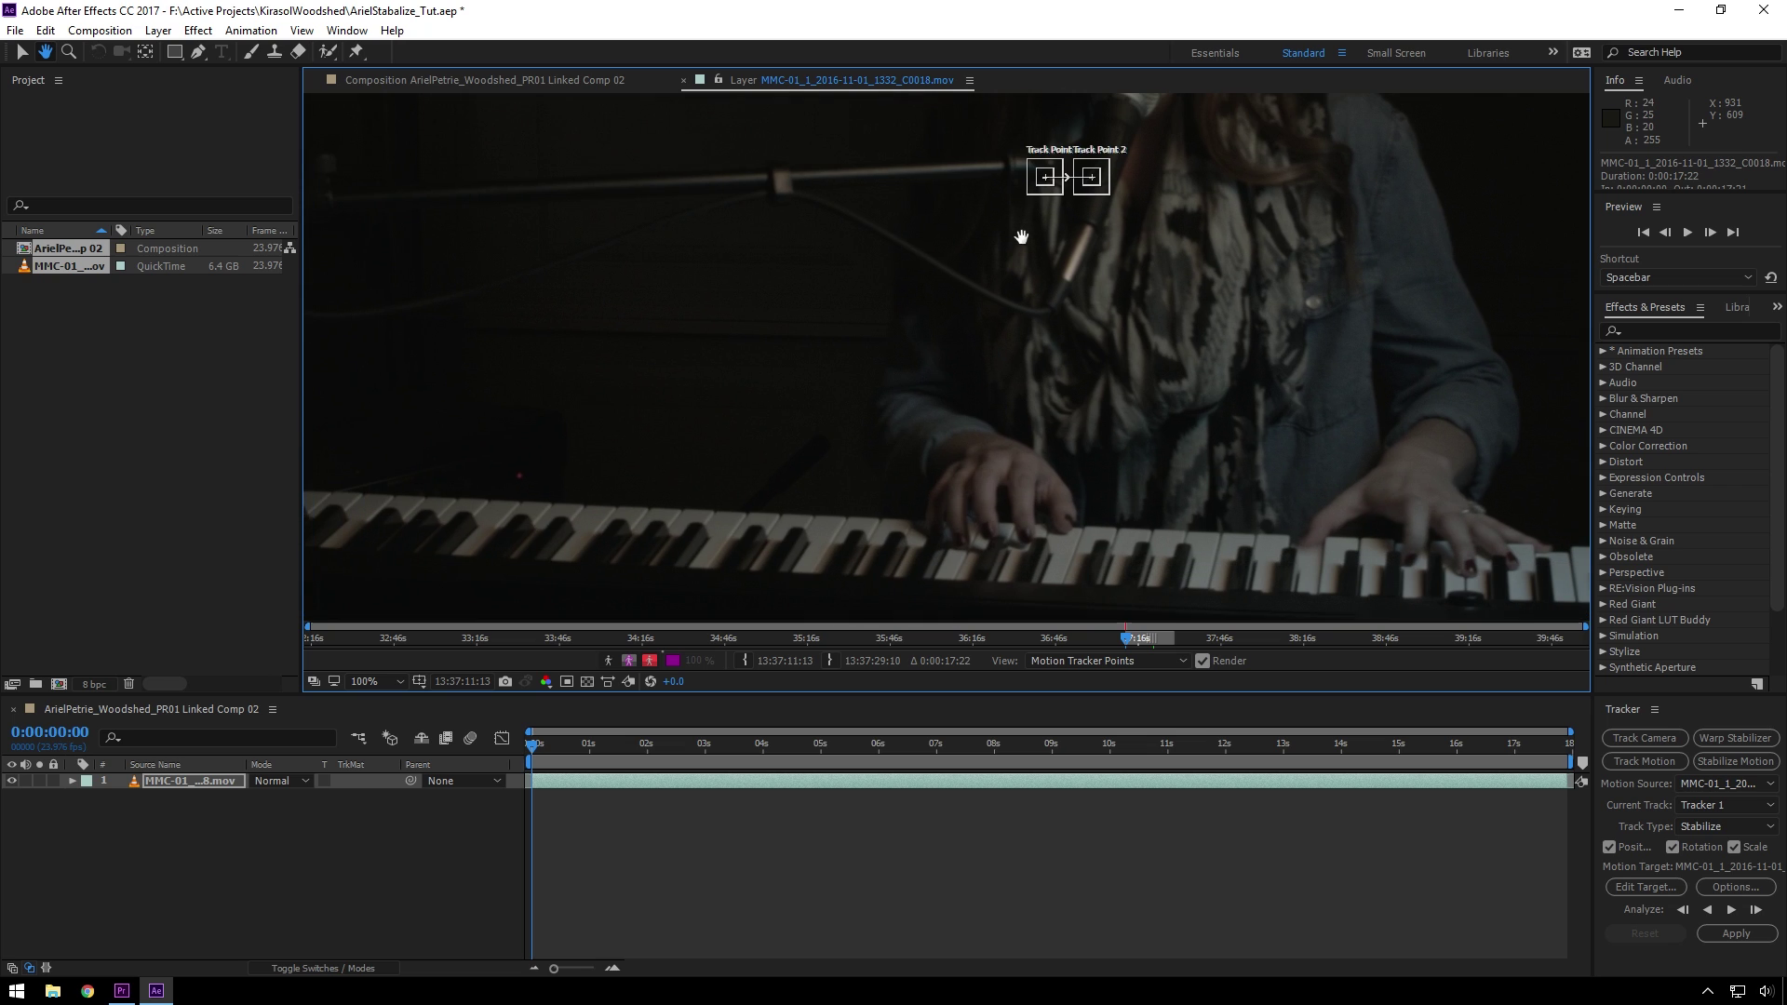
pyautogui.moveTo(1047, 177); pyautogui.dragTo(632, 540)
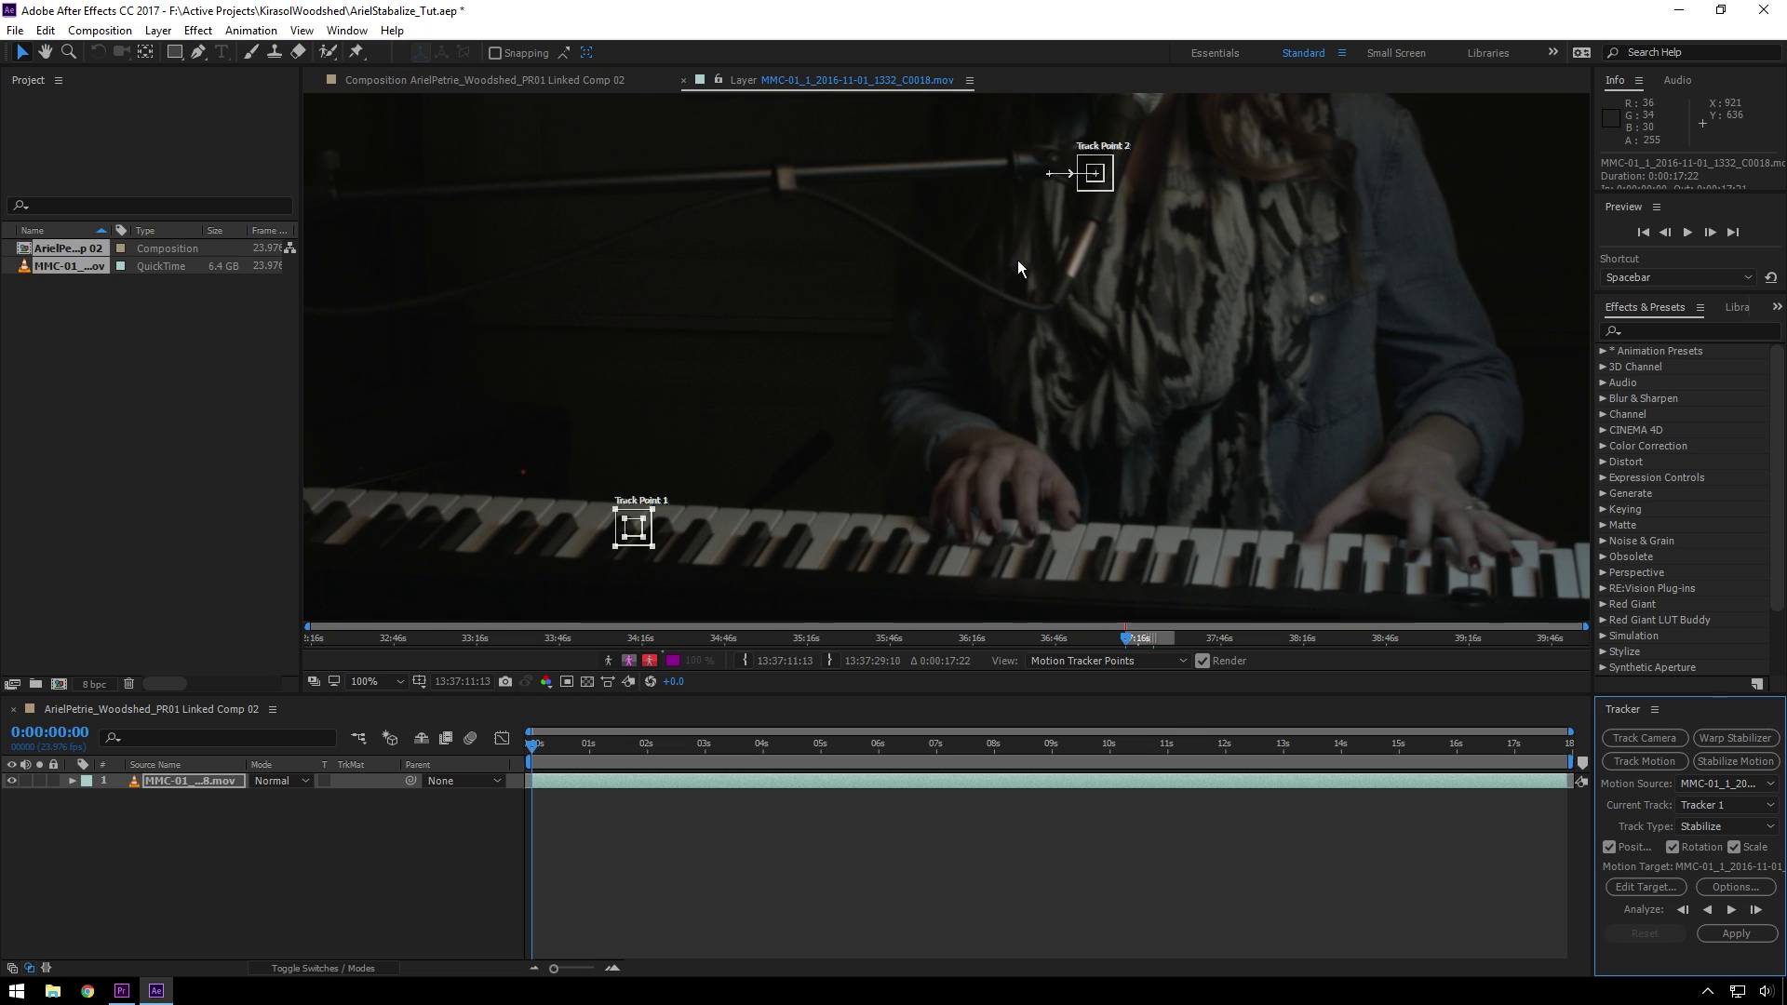
pyautogui.click(1055, 185)
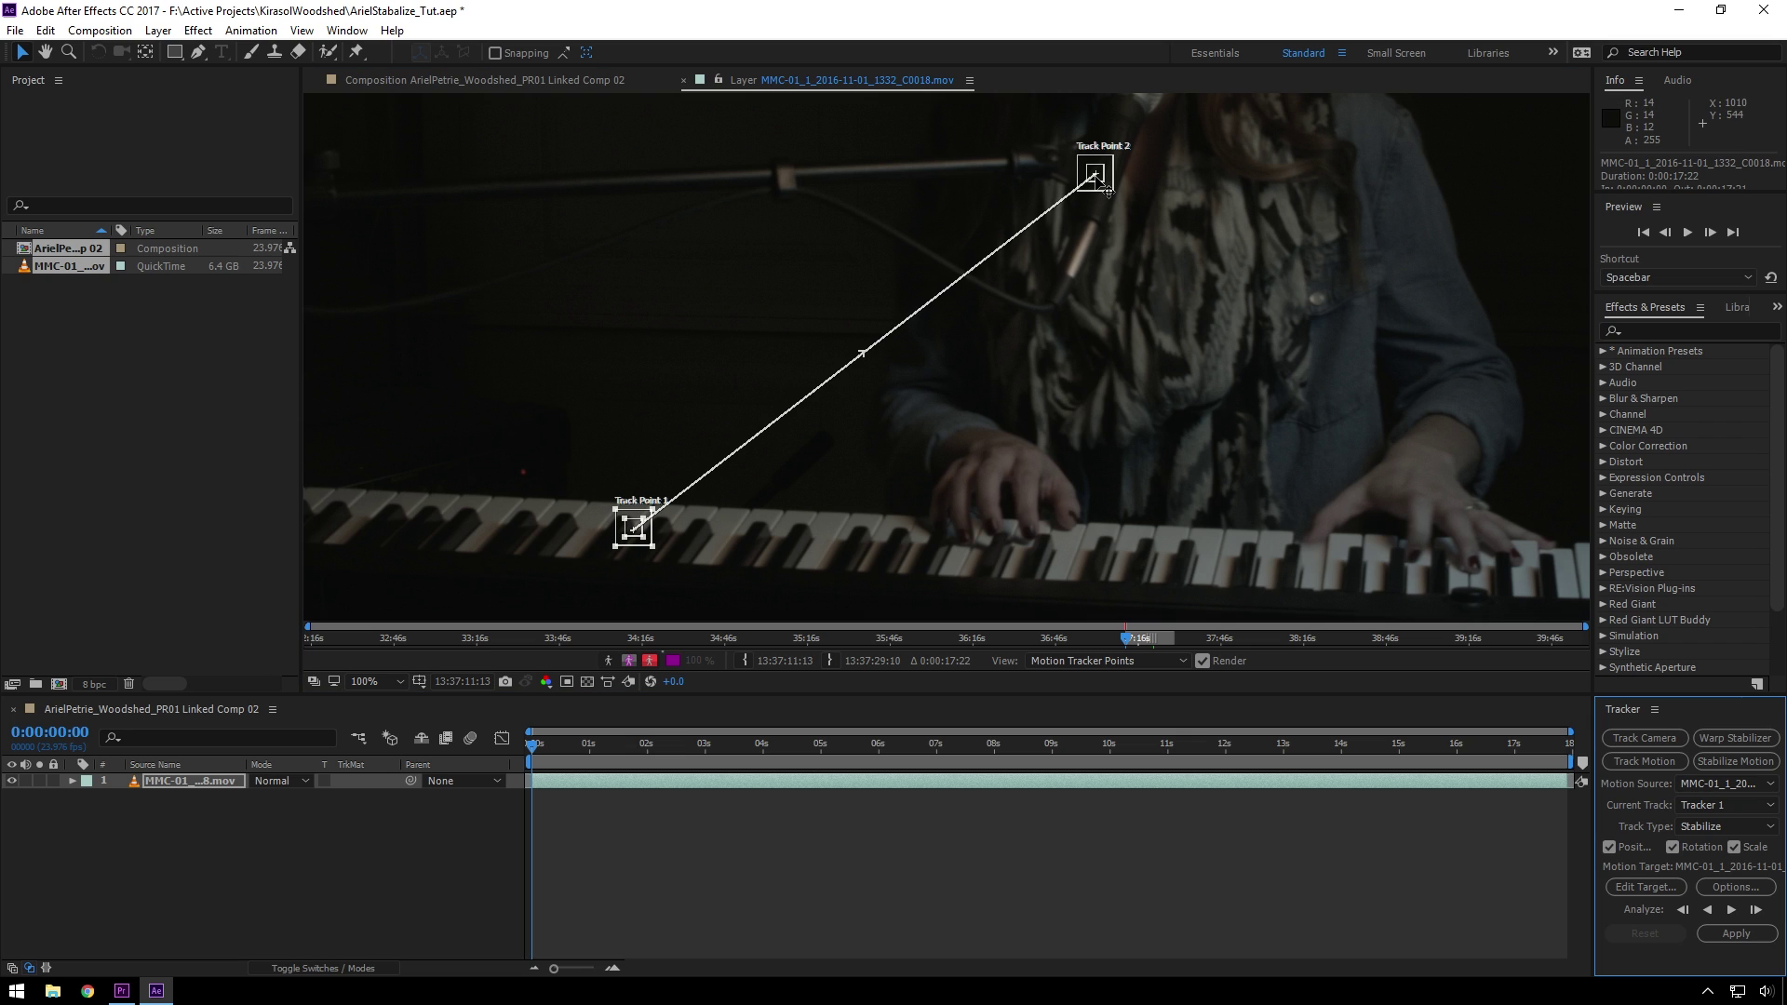
pyautogui.moveTo(1103, 189)
pyautogui.mouseDown()
pyautogui.moveTo(763, 137)
pyautogui.moveTo(1331, 508)
pyautogui.moveTo(1345, 538)
pyautogui.moveTo(1461, 521)
pyautogui.moveTo(1424, 521)
pyautogui.moveTo(1453, 435)
pyautogui.moveTo(1396, 519)
pyautogui.moveTo(1410, 542)
pyautogui.moveTo(1440, 485)
pyautogui.mouseUp()
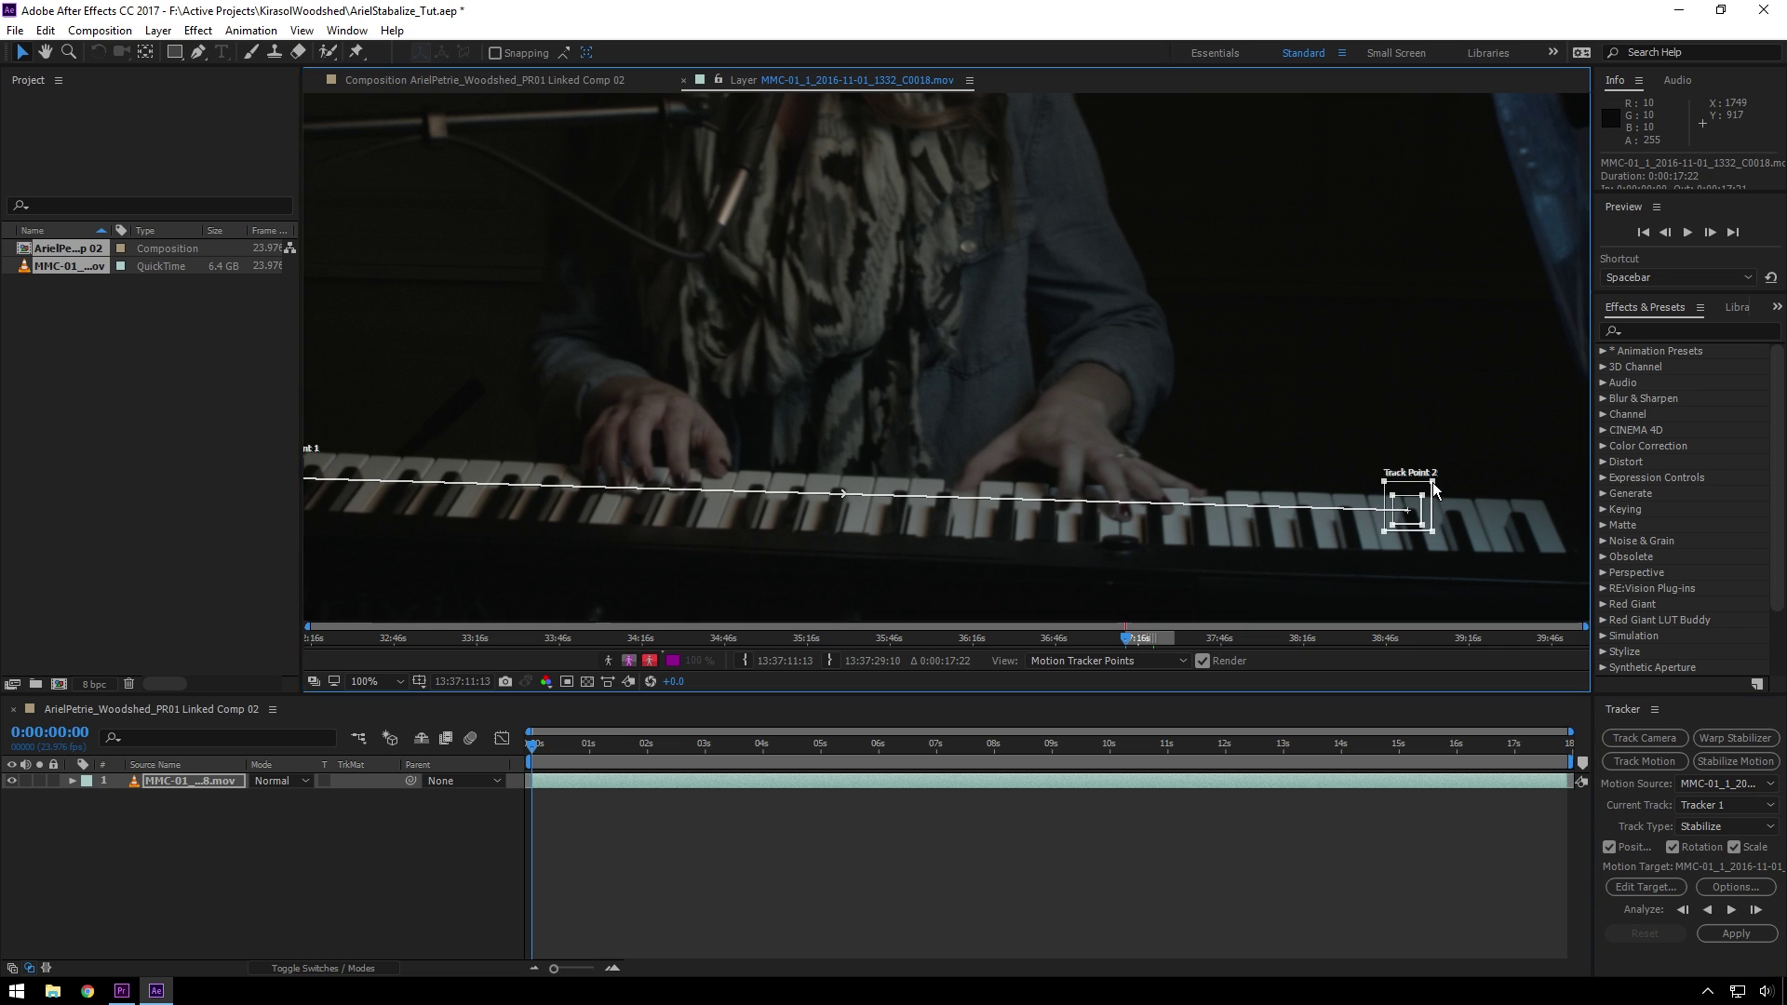
pyautogui.scroll(-2, 930, 283)
pyautogui.moveTo(930, 283); pyautogui.dragTo(1097, 423)
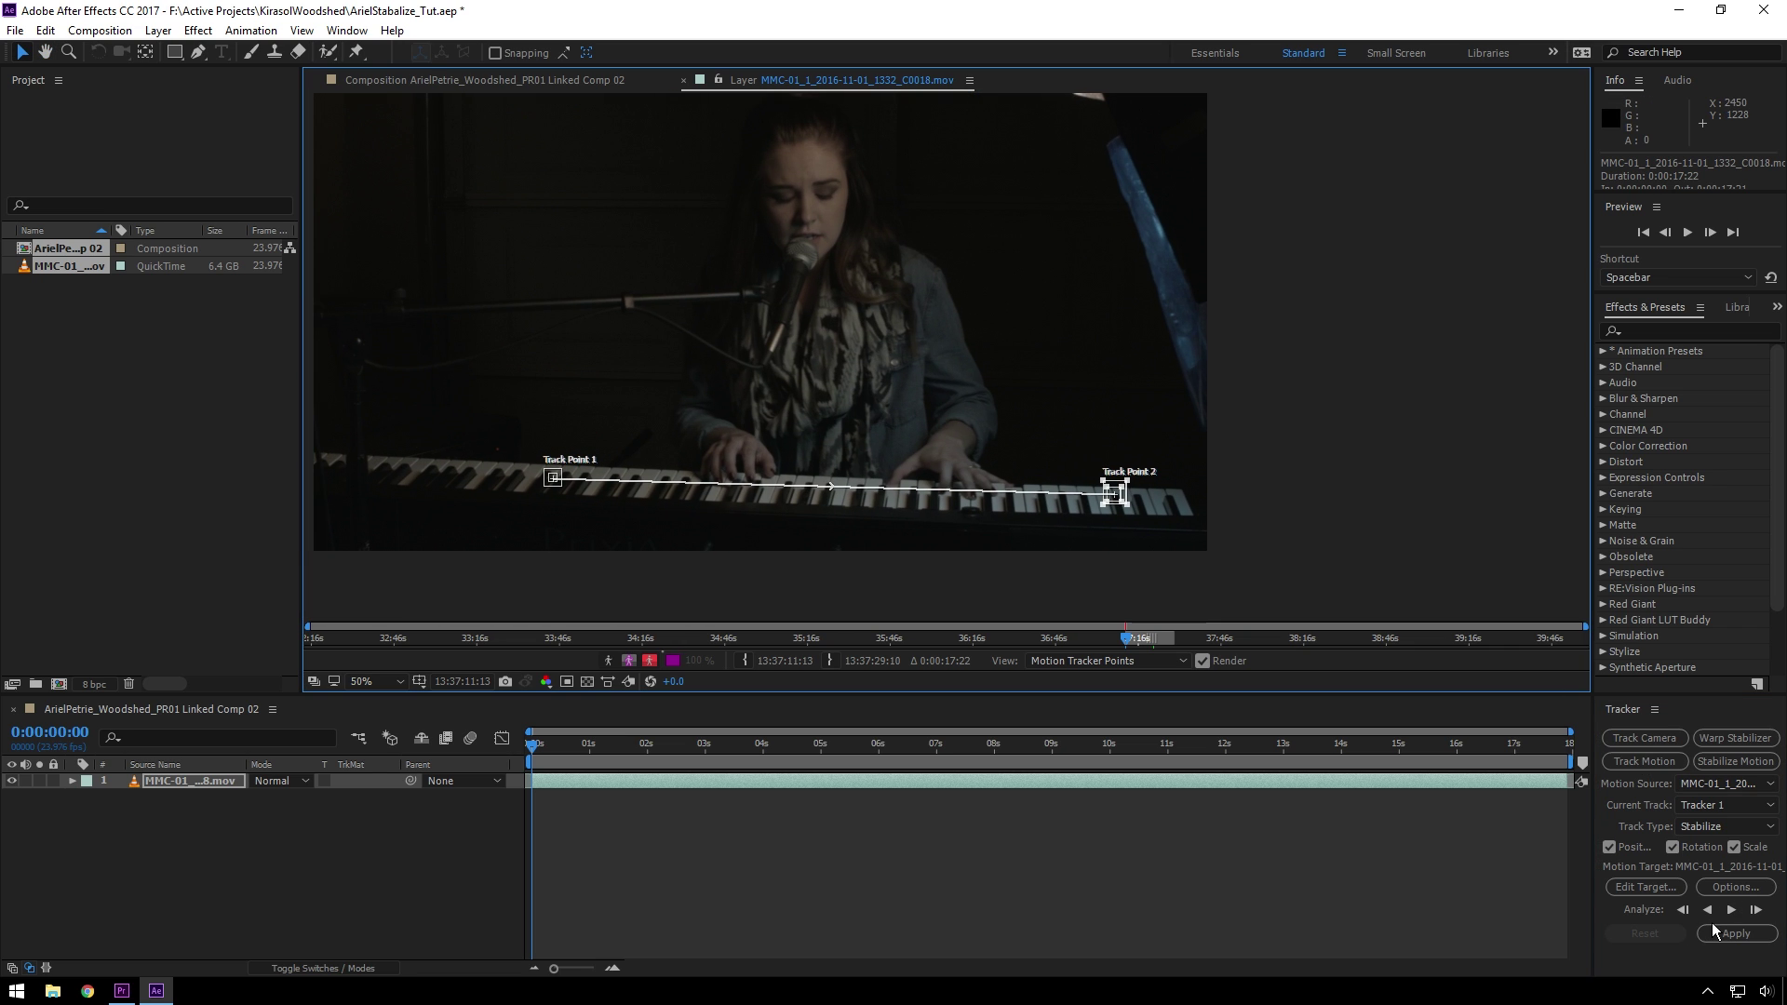
# Analyze both track points forward through the clip and scrub to check the motion paths
pyautogui.click(1732, 911)
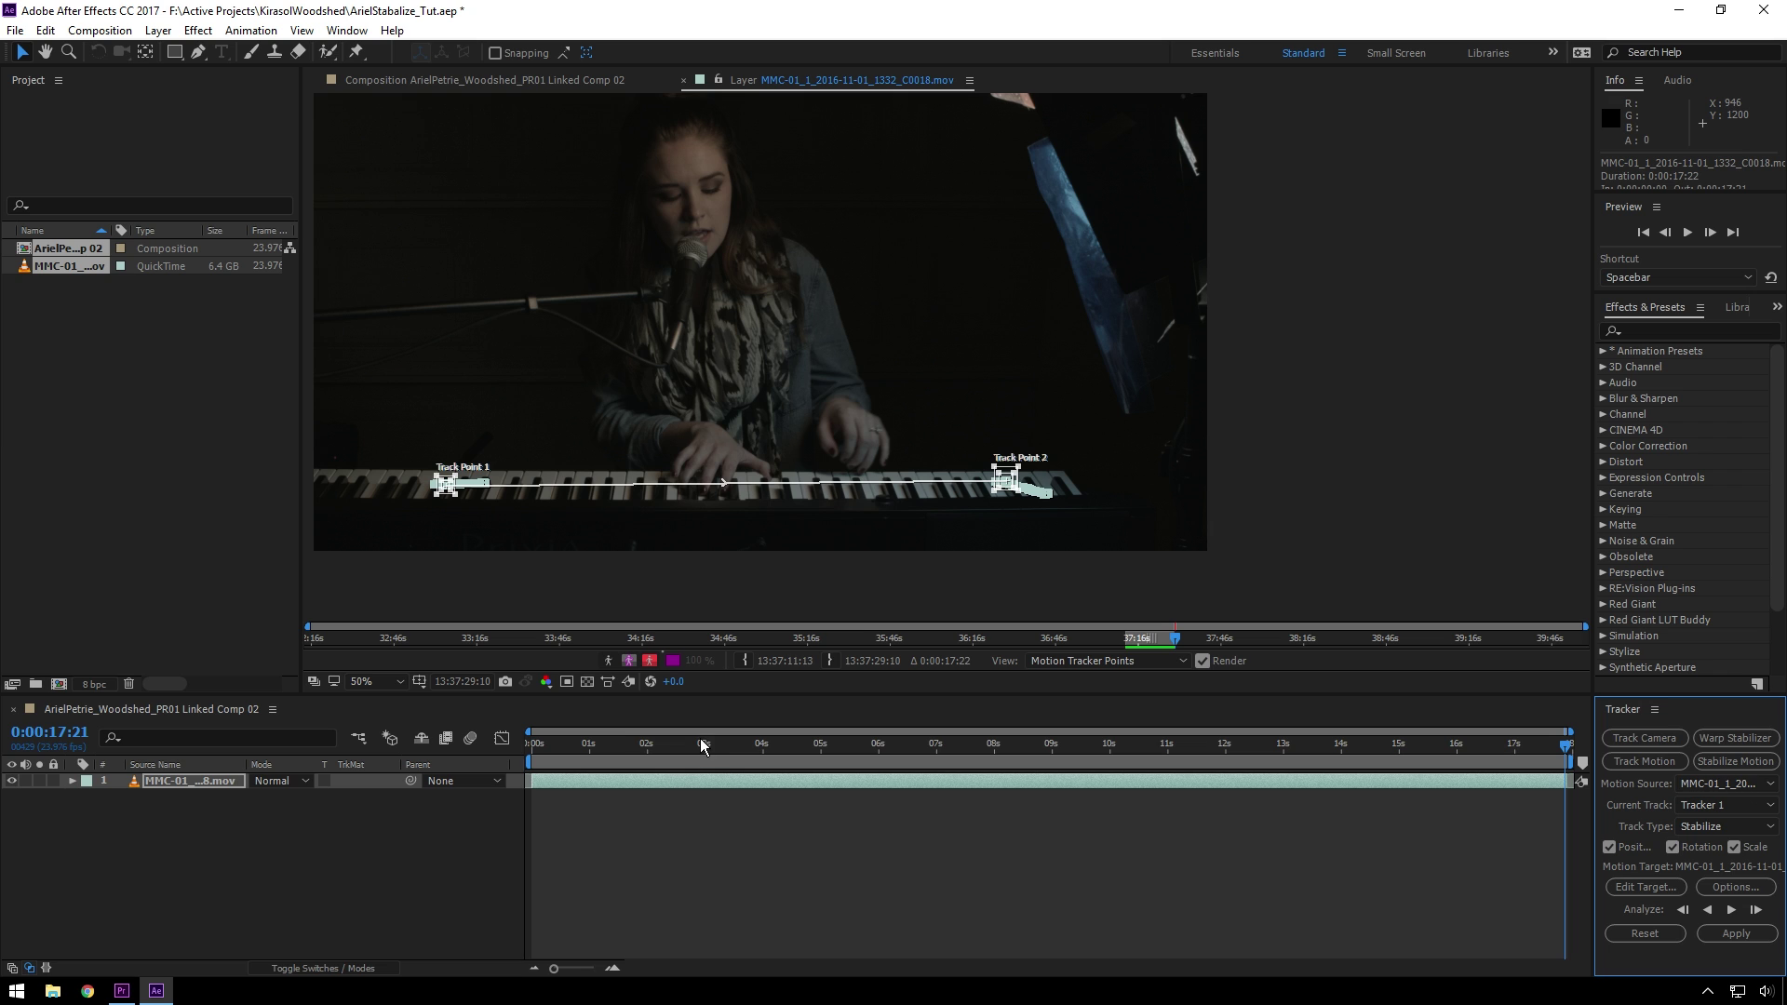
pyautogui.moveTo(701, 745); pyautogui.dragTo(528, 759)
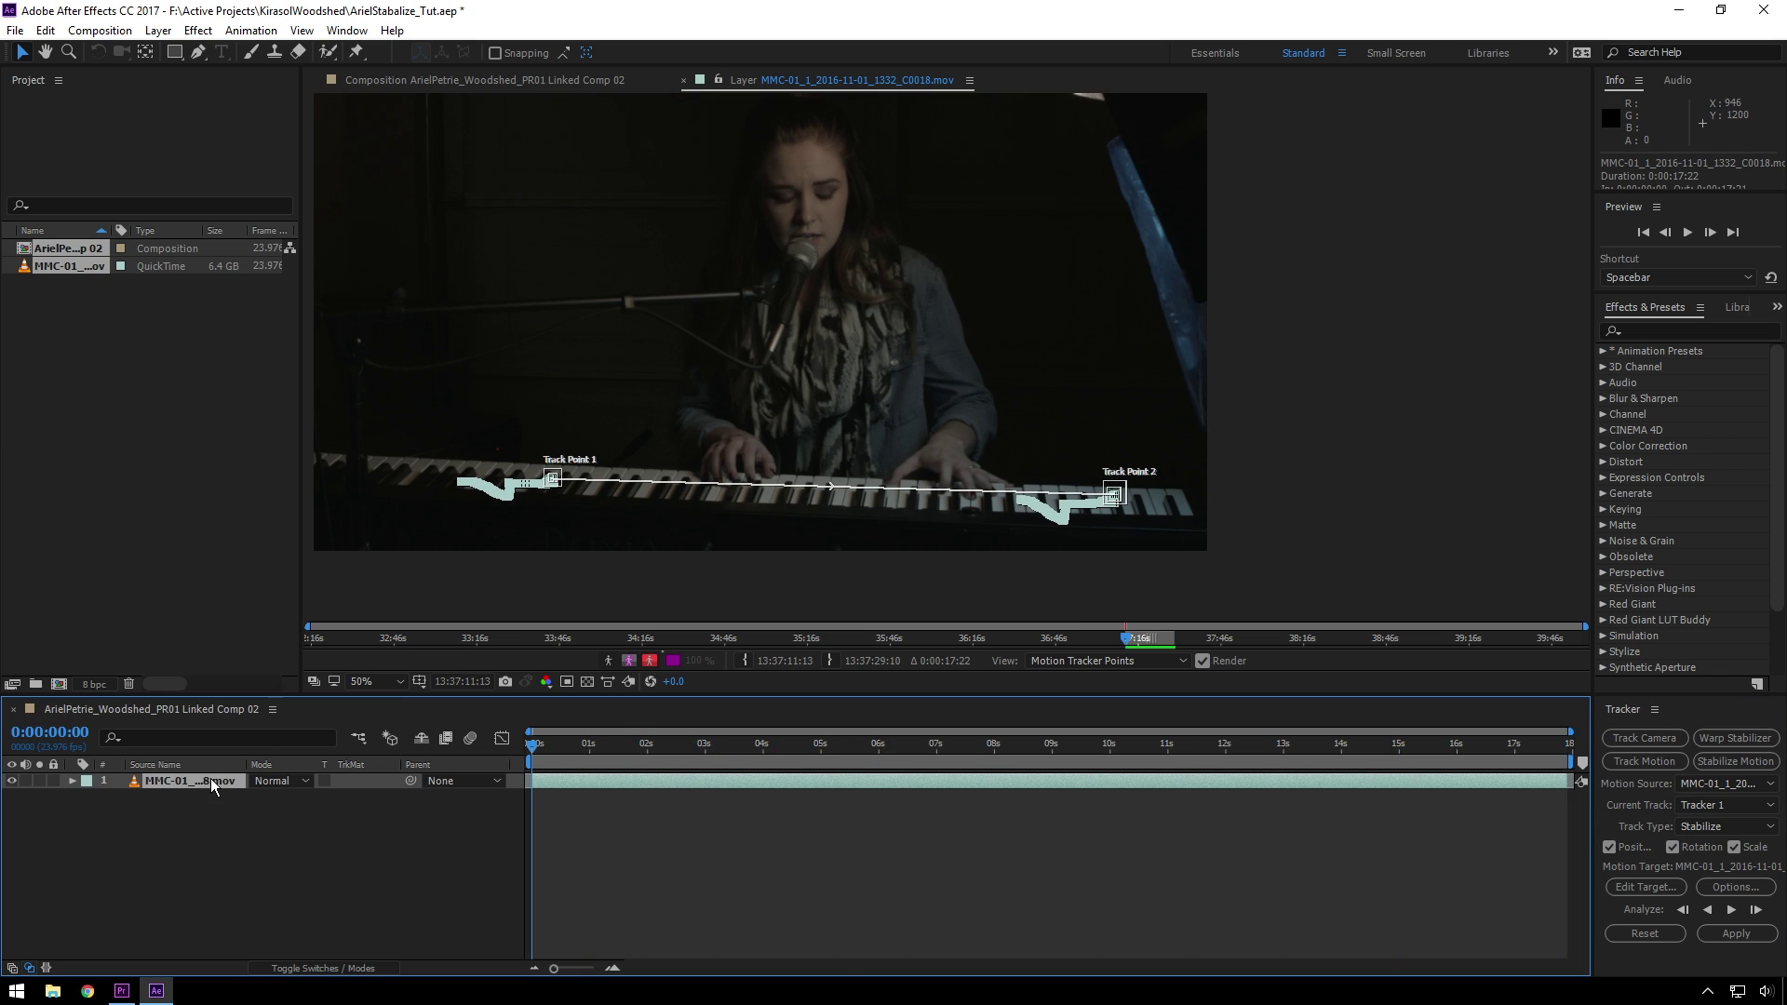
# Apply the track as stabilization to the footage and preview the stabilized result
pyautogui.click(1737, 935)
pyautogui.press('Return')
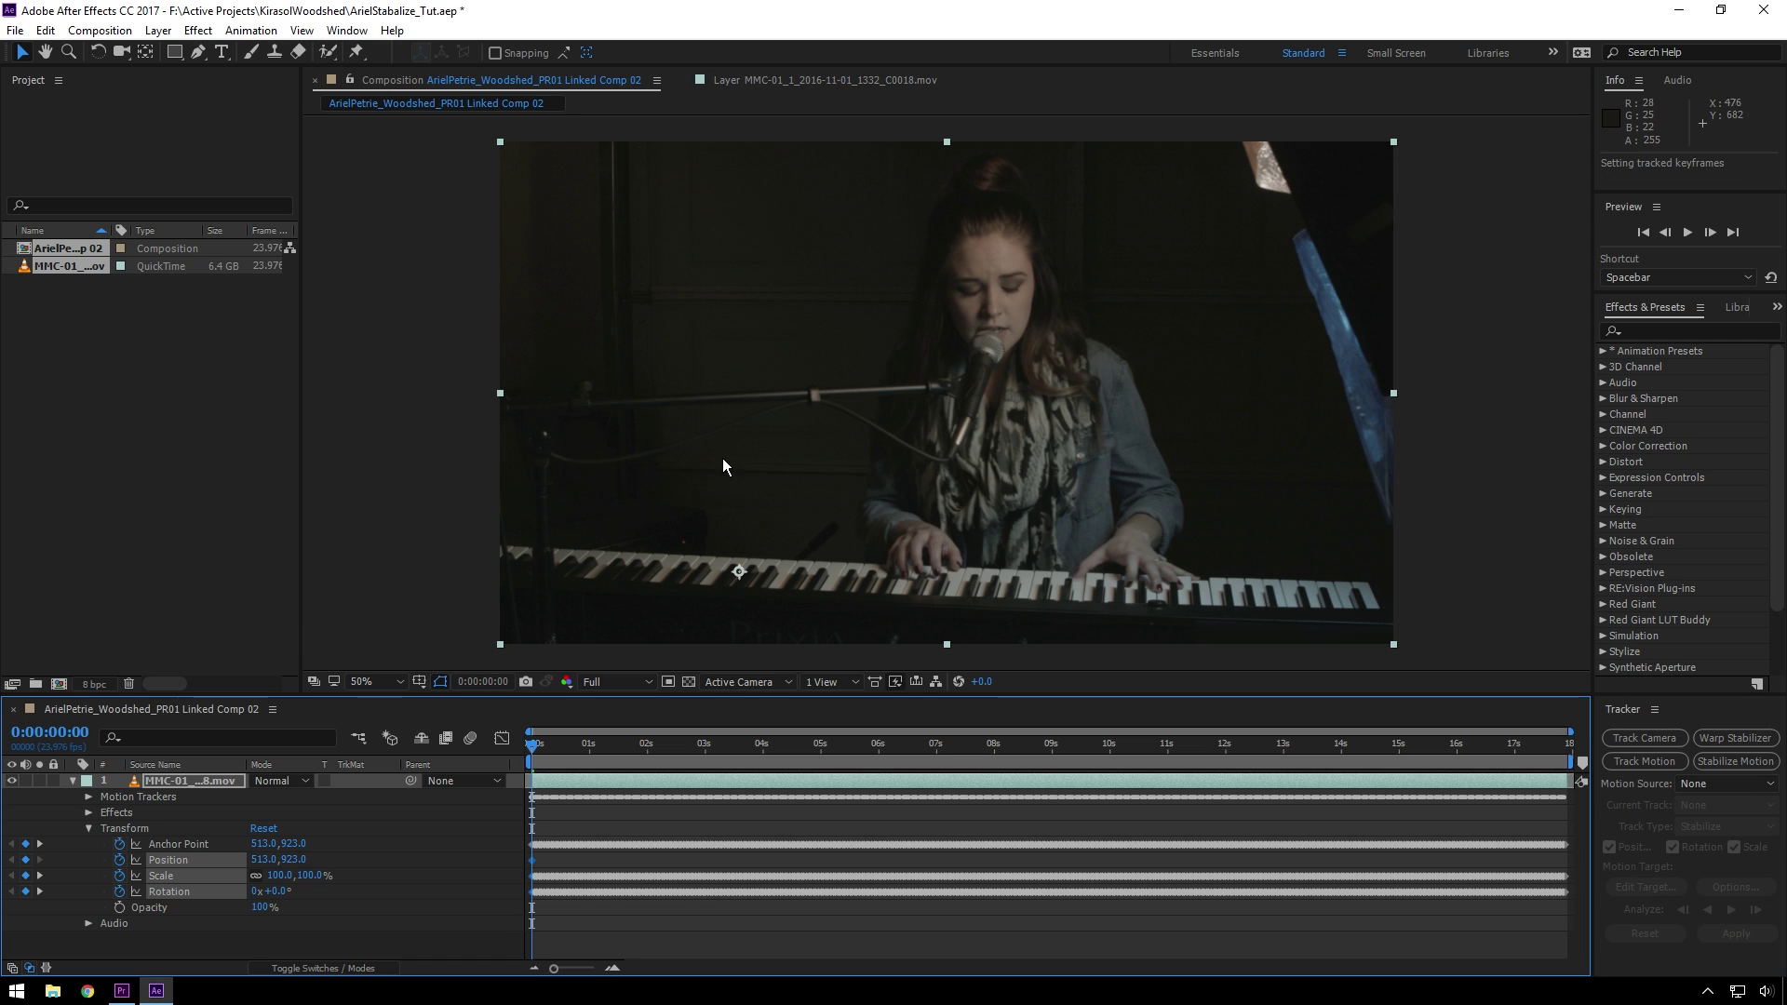
pyautogui.moveTo(539, 749); pyautogui.dragTo(426, 752)
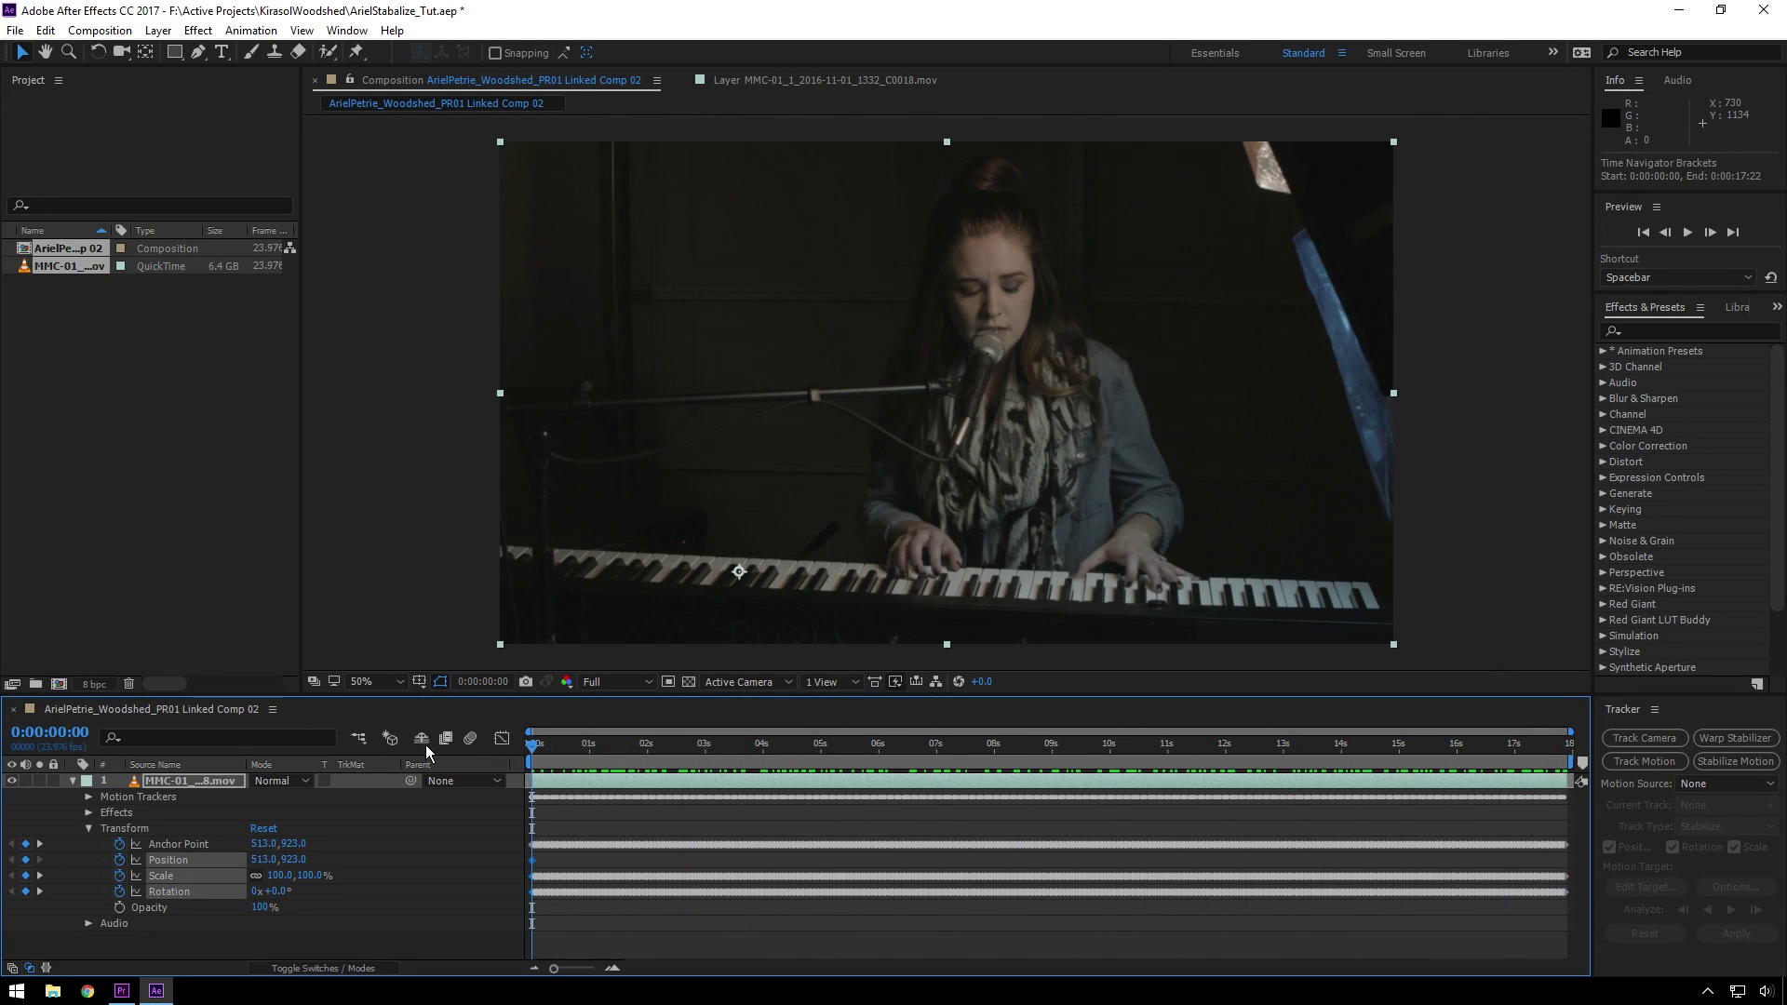
# Add a Null 1 layer and parent the footage to it, testing then undoing a move
pyautogui.hotkey('ctrl', 'alt', 'shift', 'y')
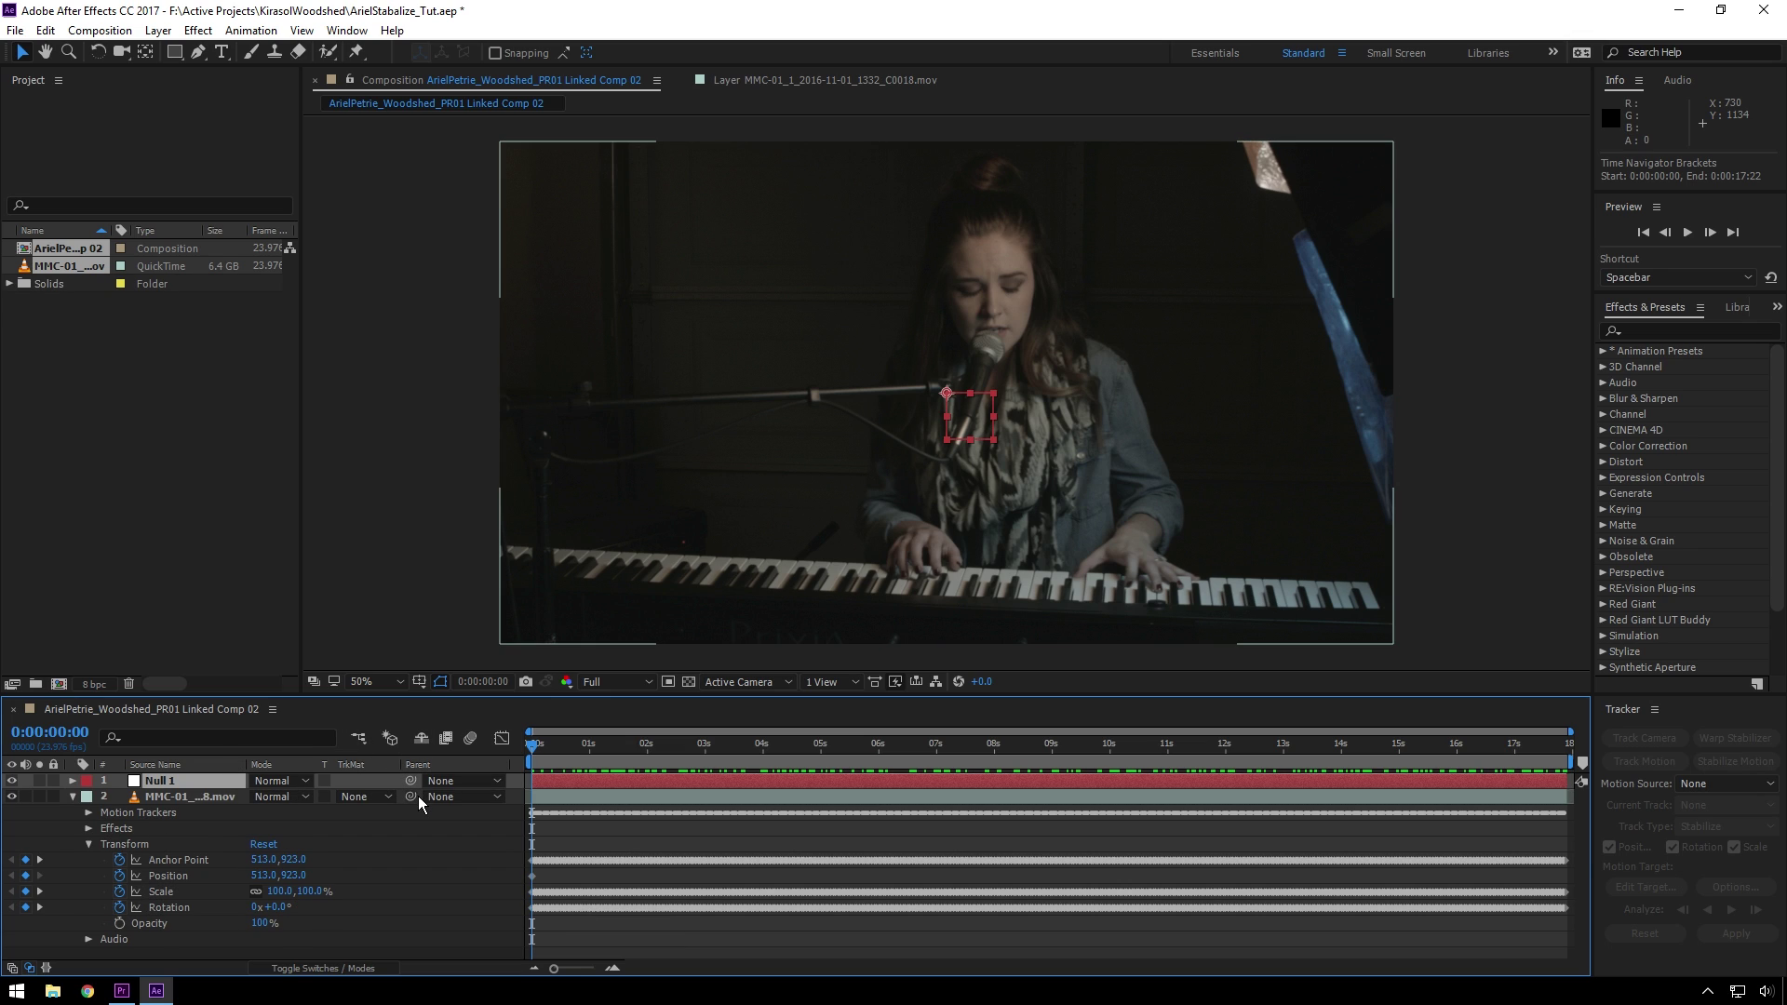
pyautogui.moveTo(409, 798); pyautogui.dragTo(181, 784)
pyautogui.click(169, 800)
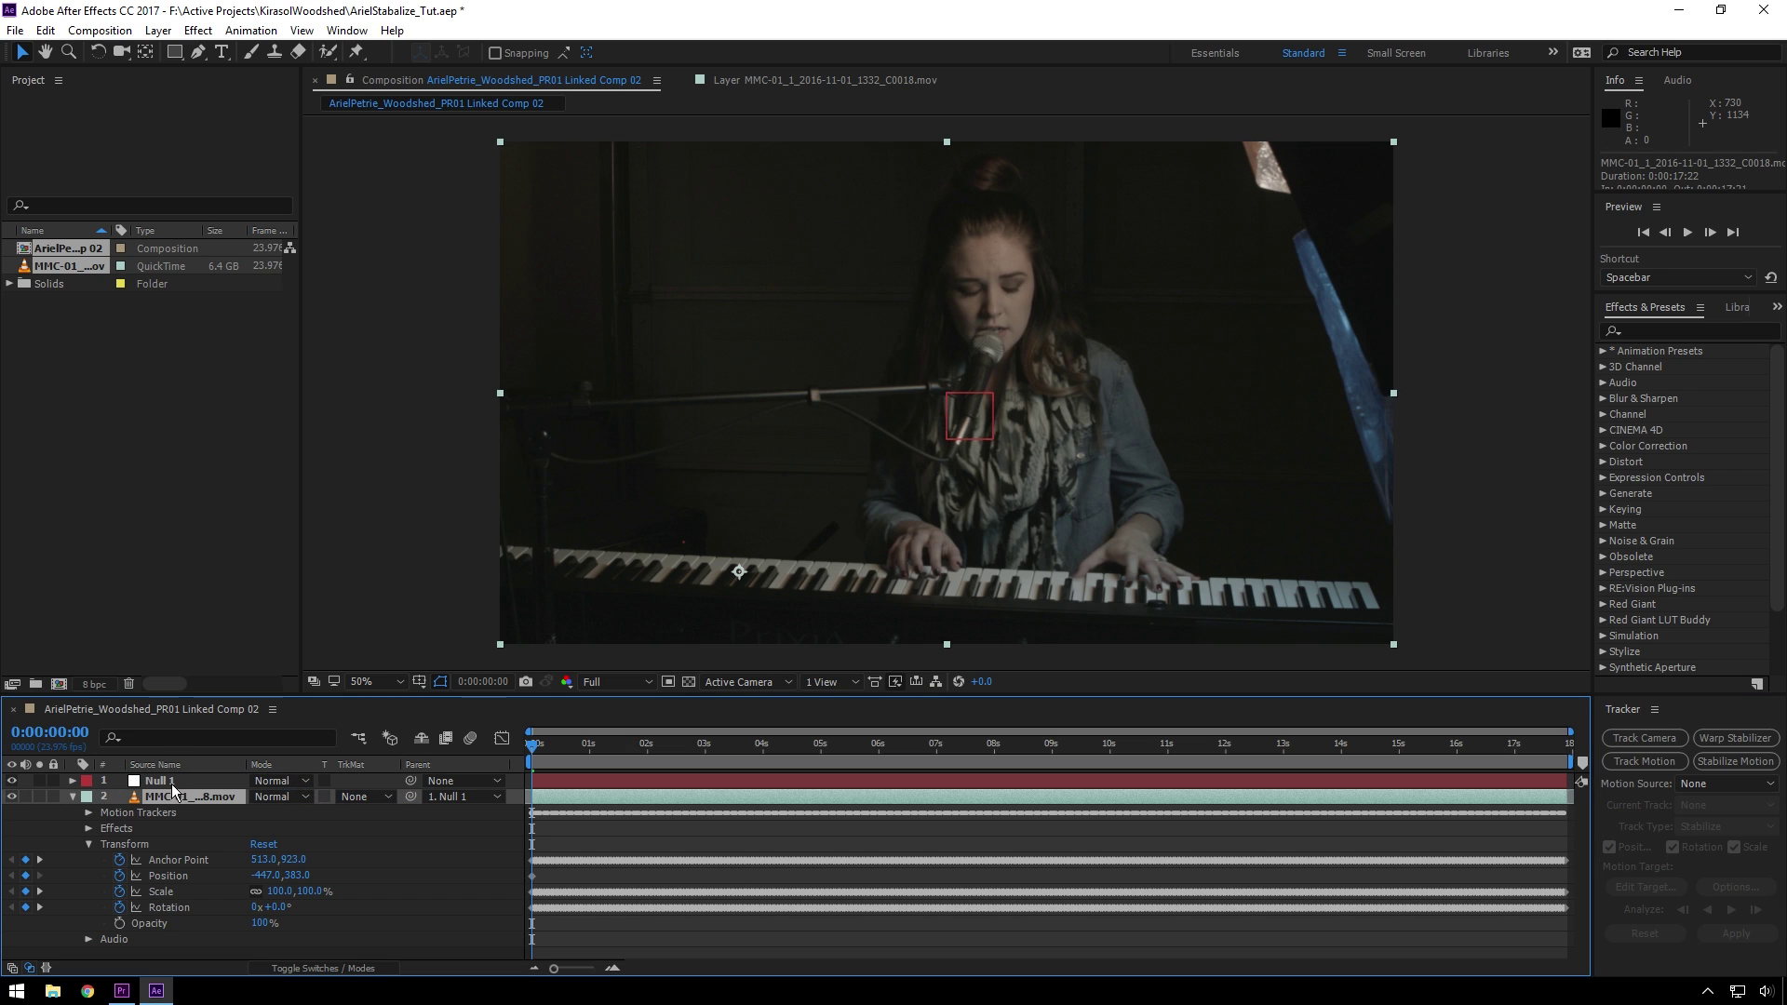
pyautogui.click(166, 782)
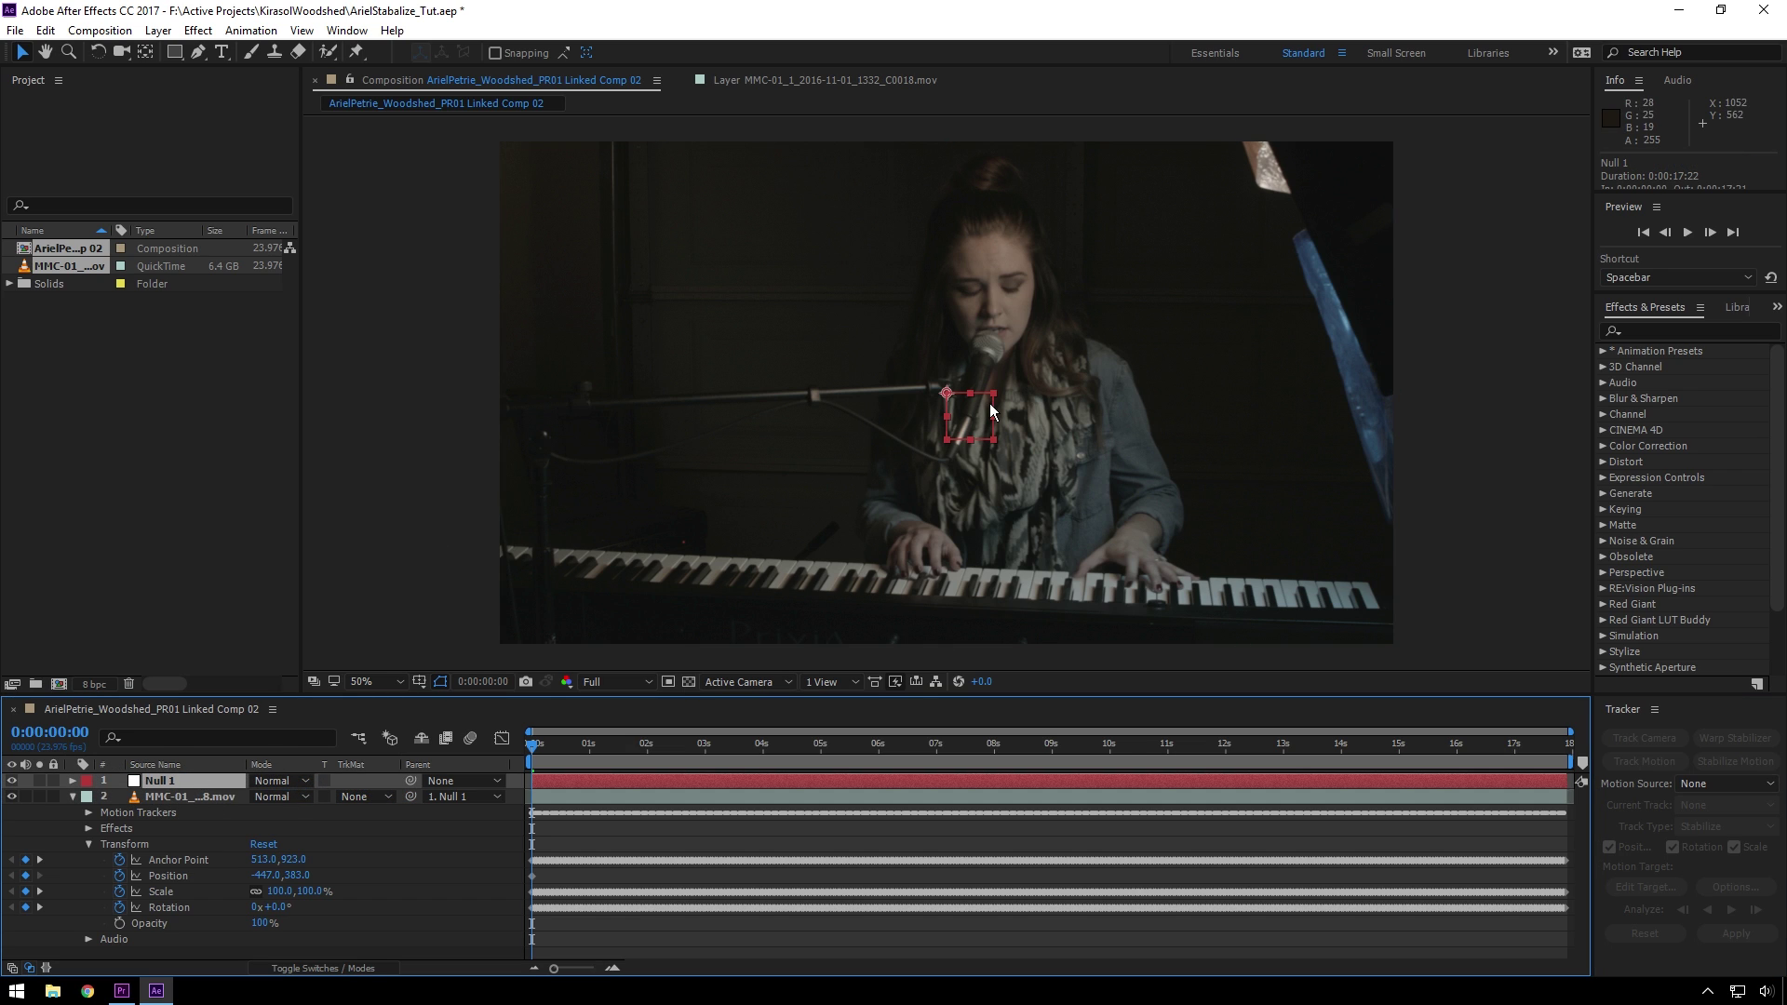
pyautogui.moveTo(990, 410); pyautogui.dragTo(987, 354)
pyautogui.hotkey('ctrl', 'z')
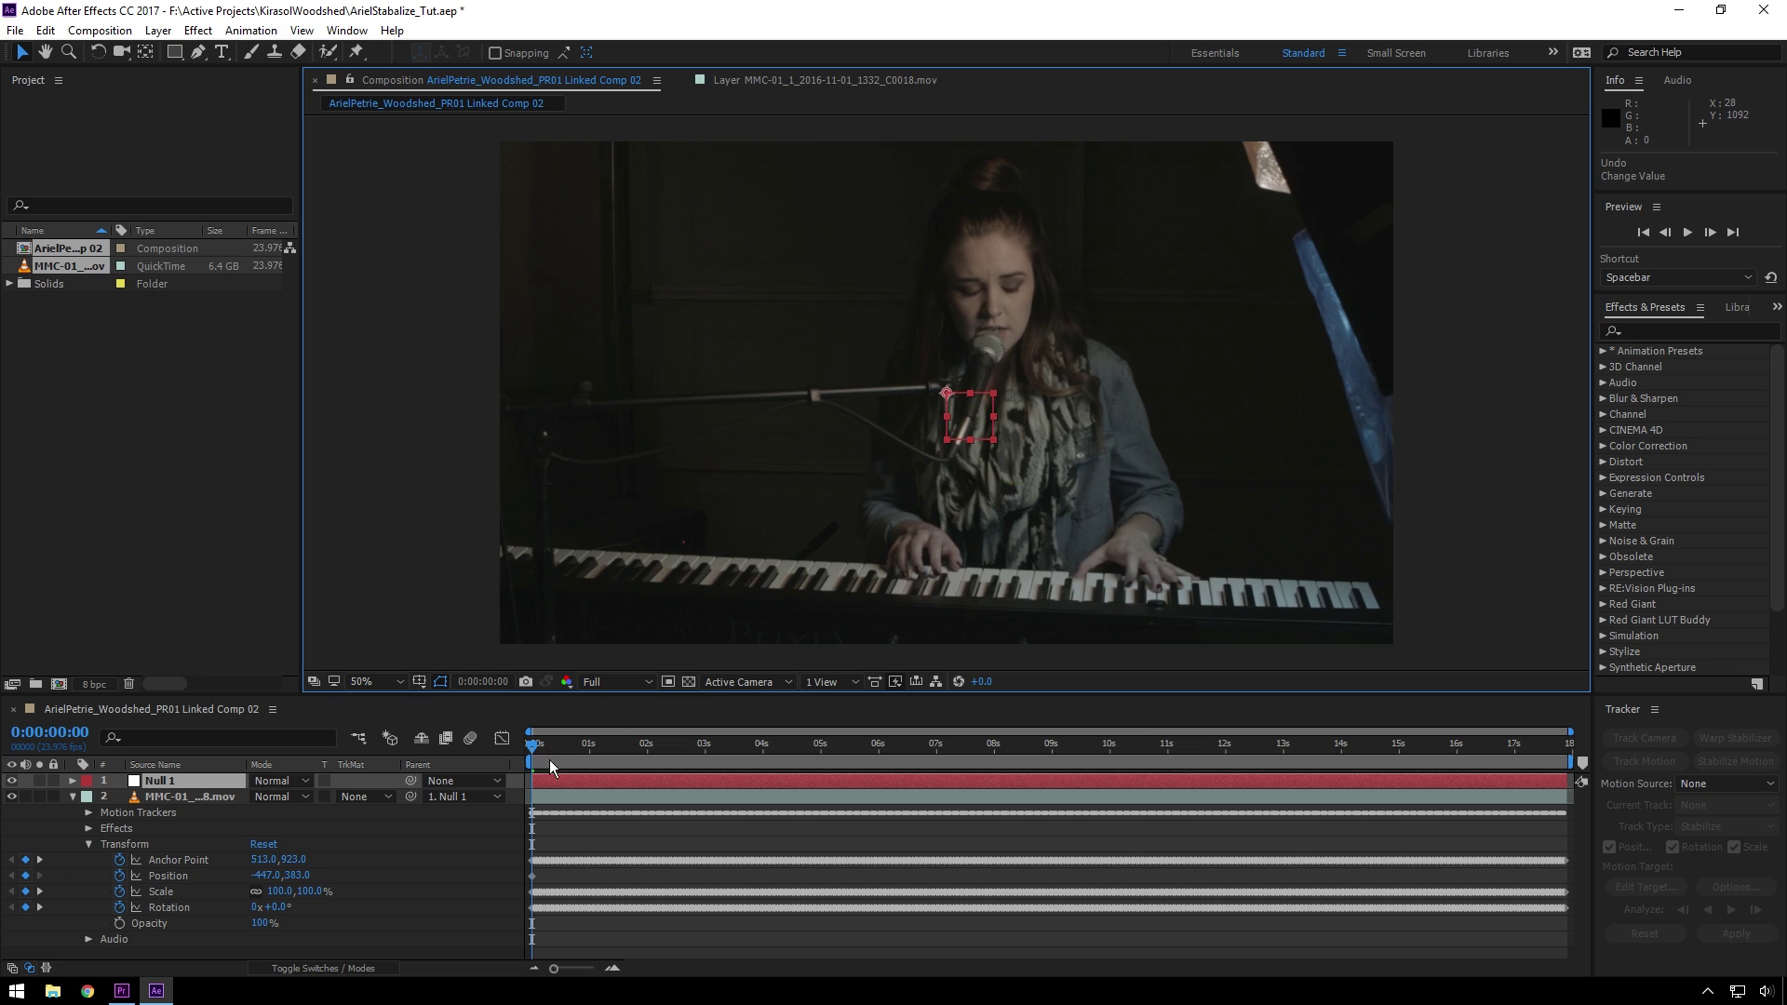
pyautogui.click(181, 784)
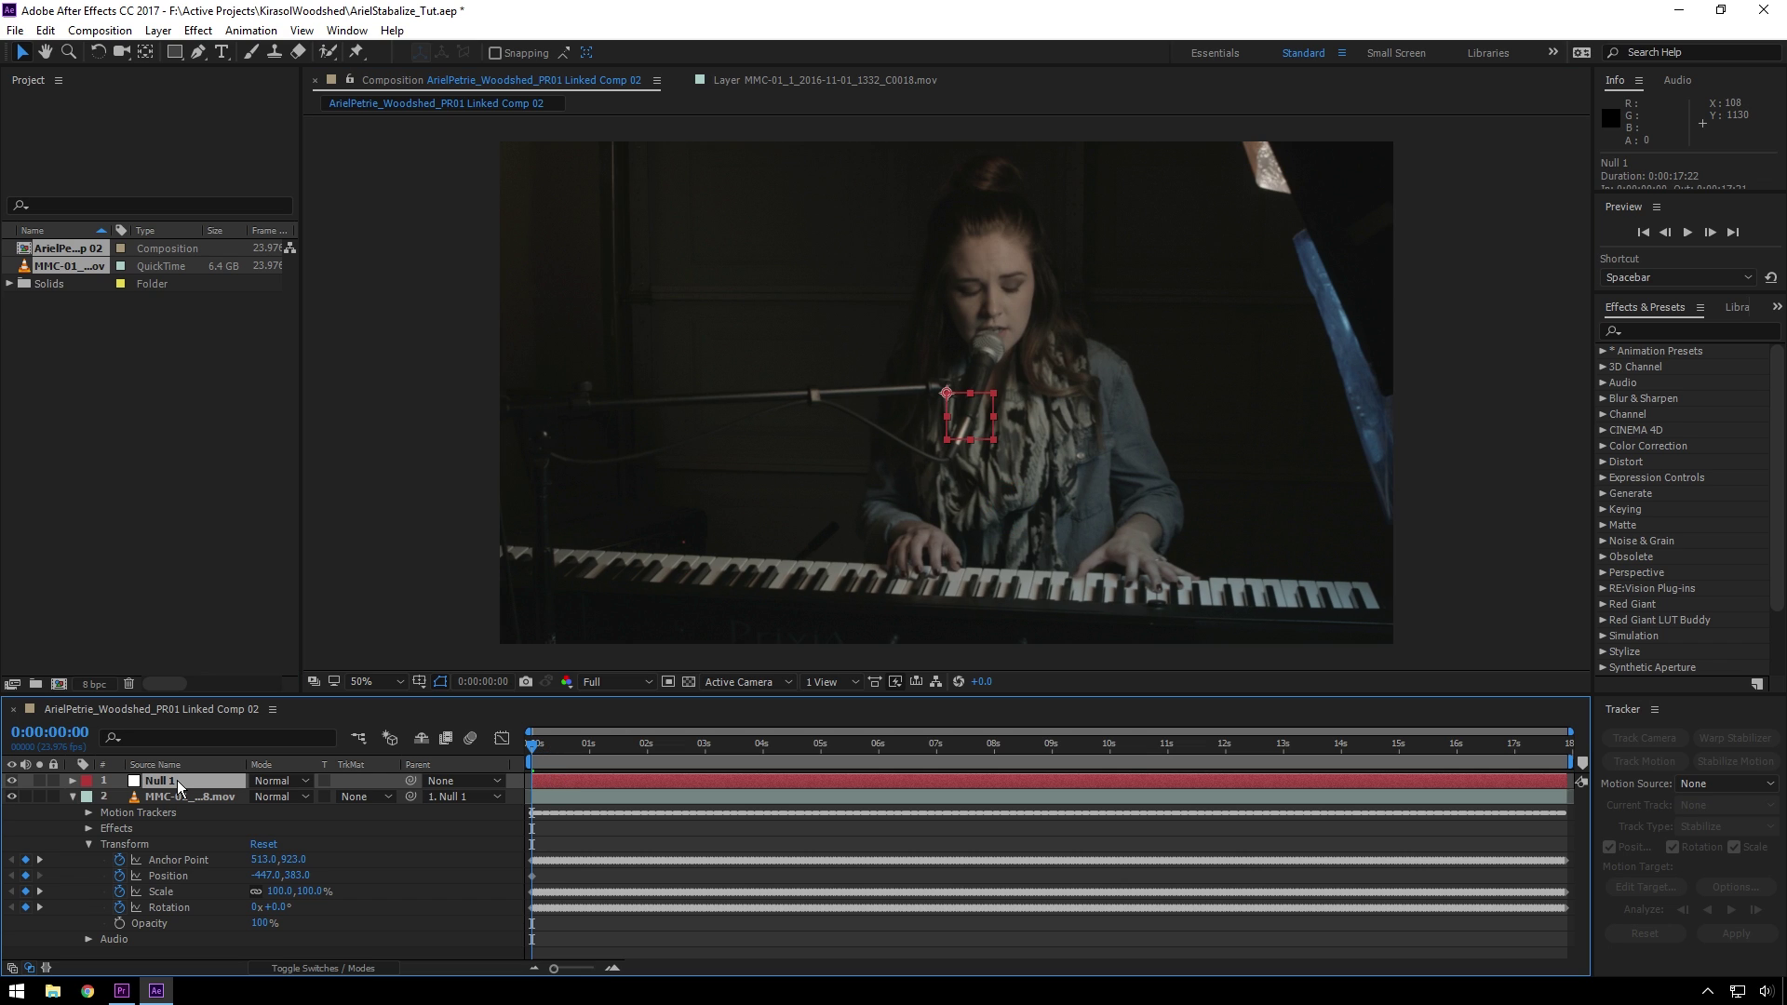
# Keyframe Null 1's position, scale and rotation, with scale 112% and position 960,560
pyautogui.press('p')
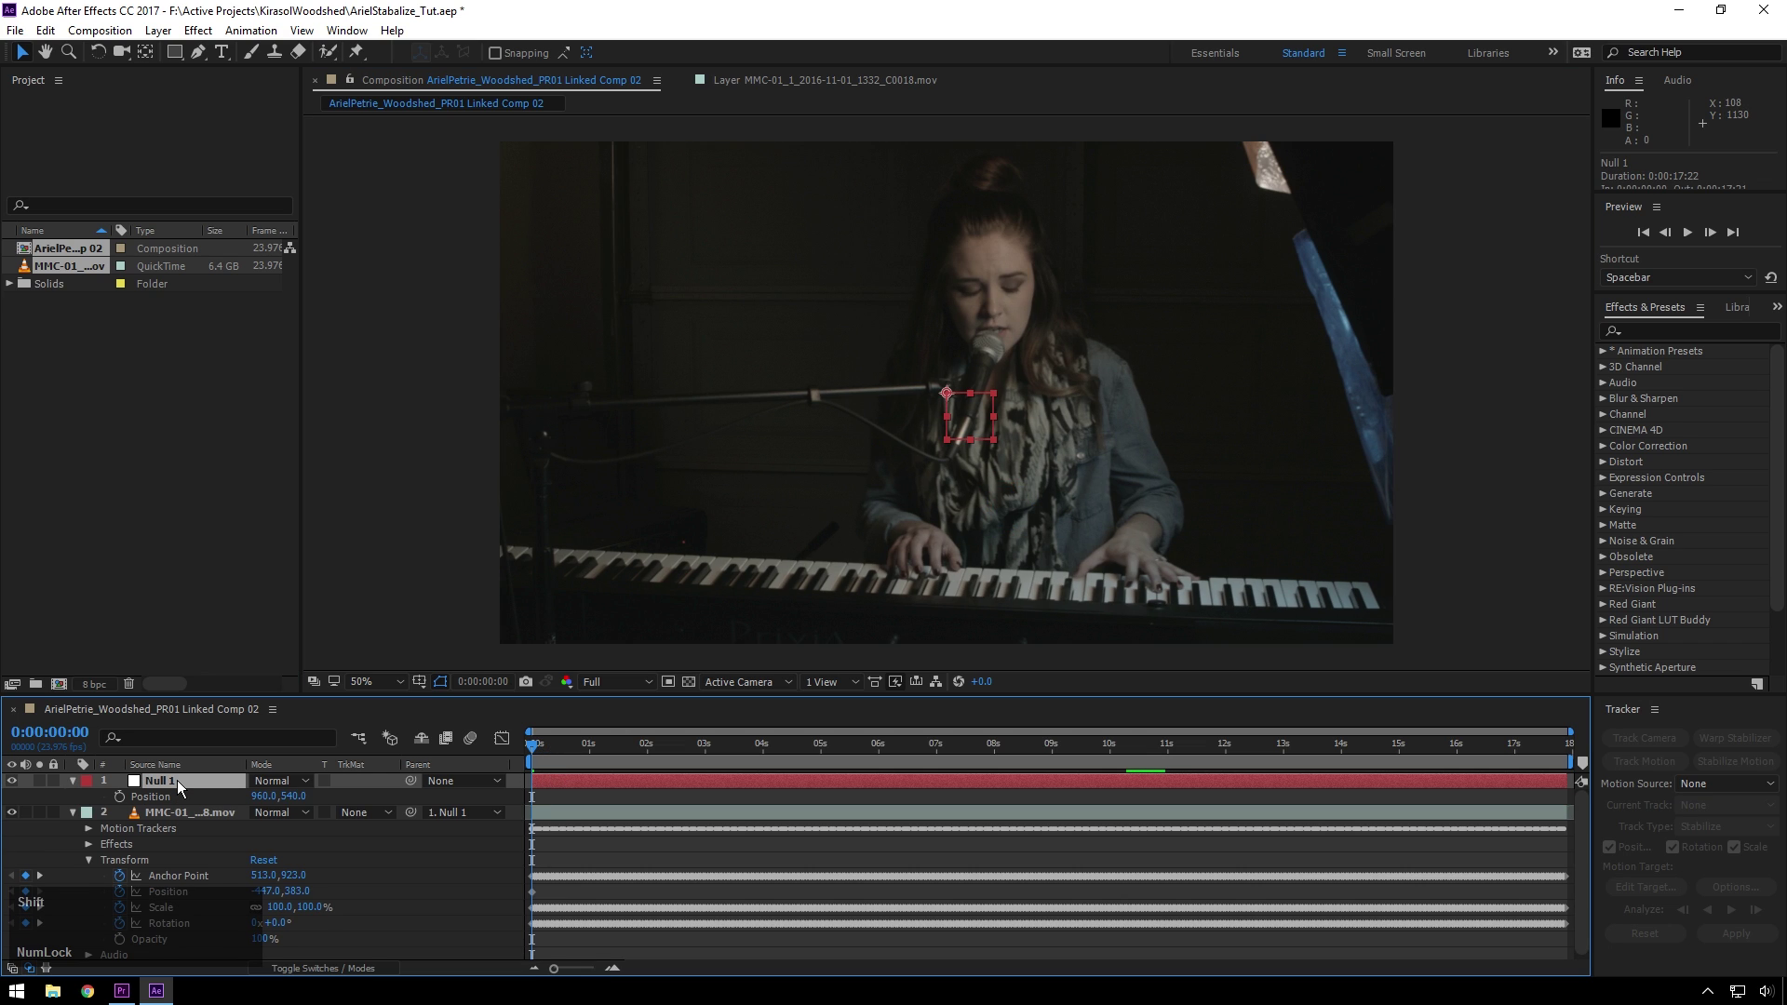
pyautogui.hotkey('shift', 's')
pyautogui.hotkey('shift', 'r')
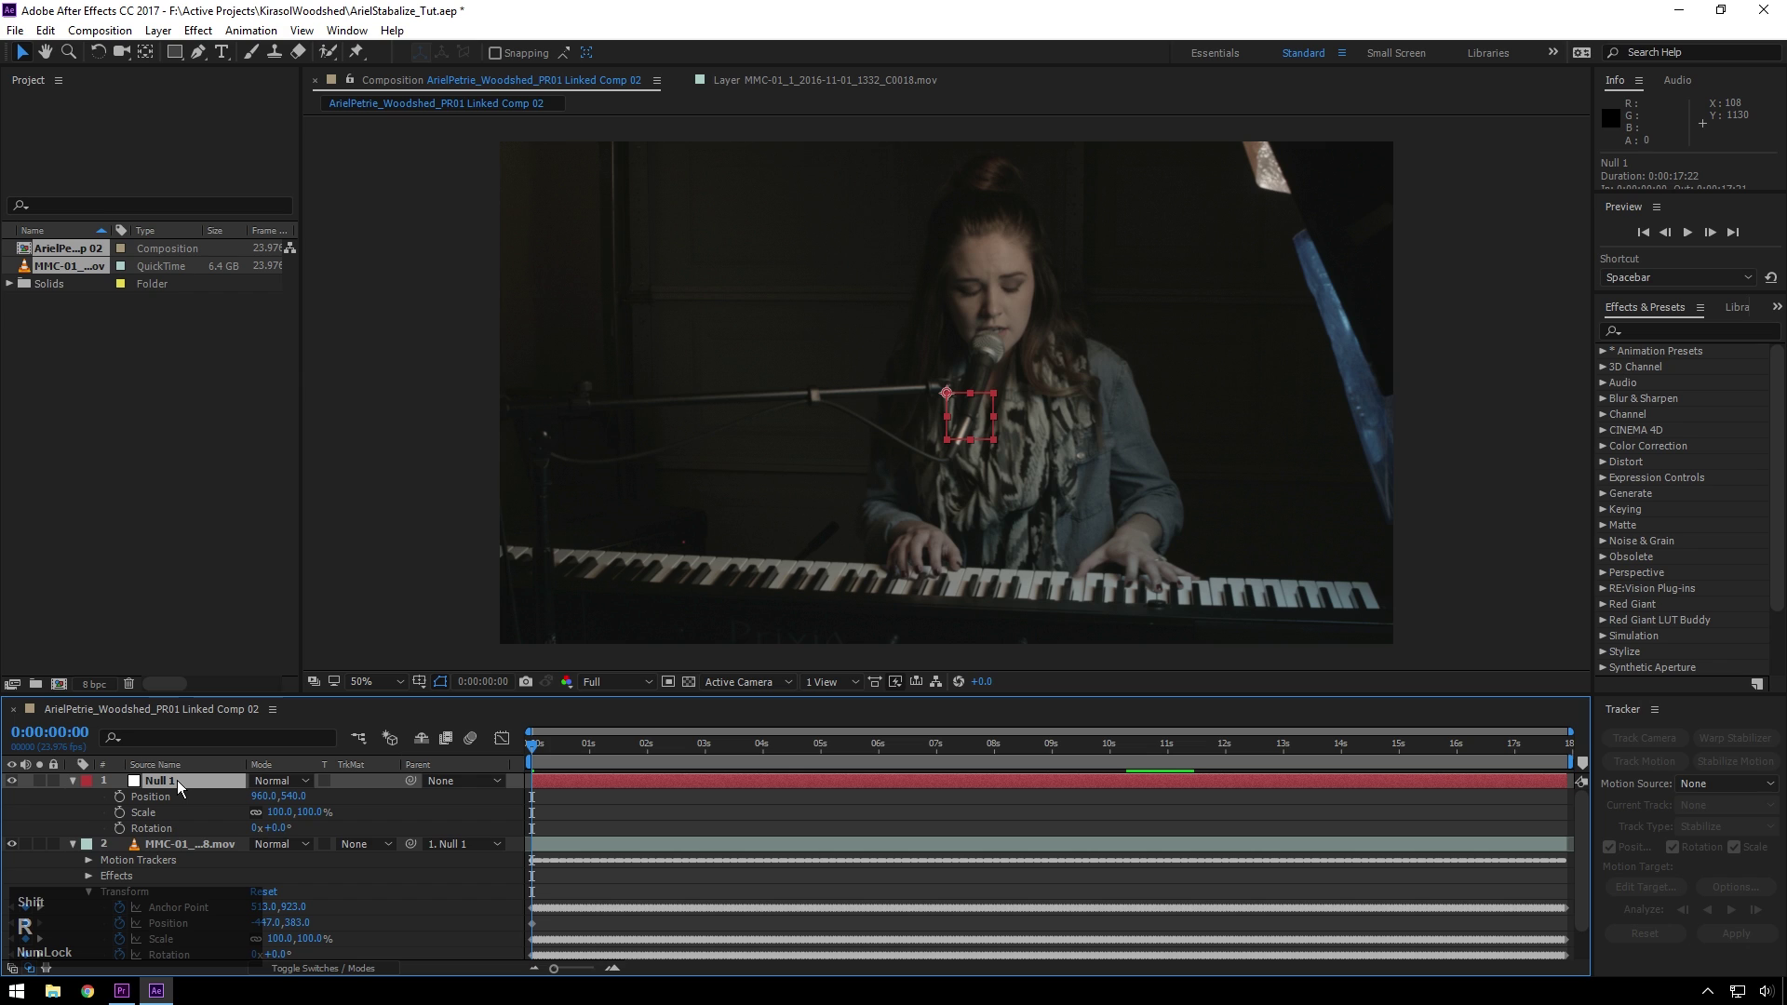
pyautogui.click(120, 797)
pyautogui.click(120, 812)
pyautogui.click(121, 829)
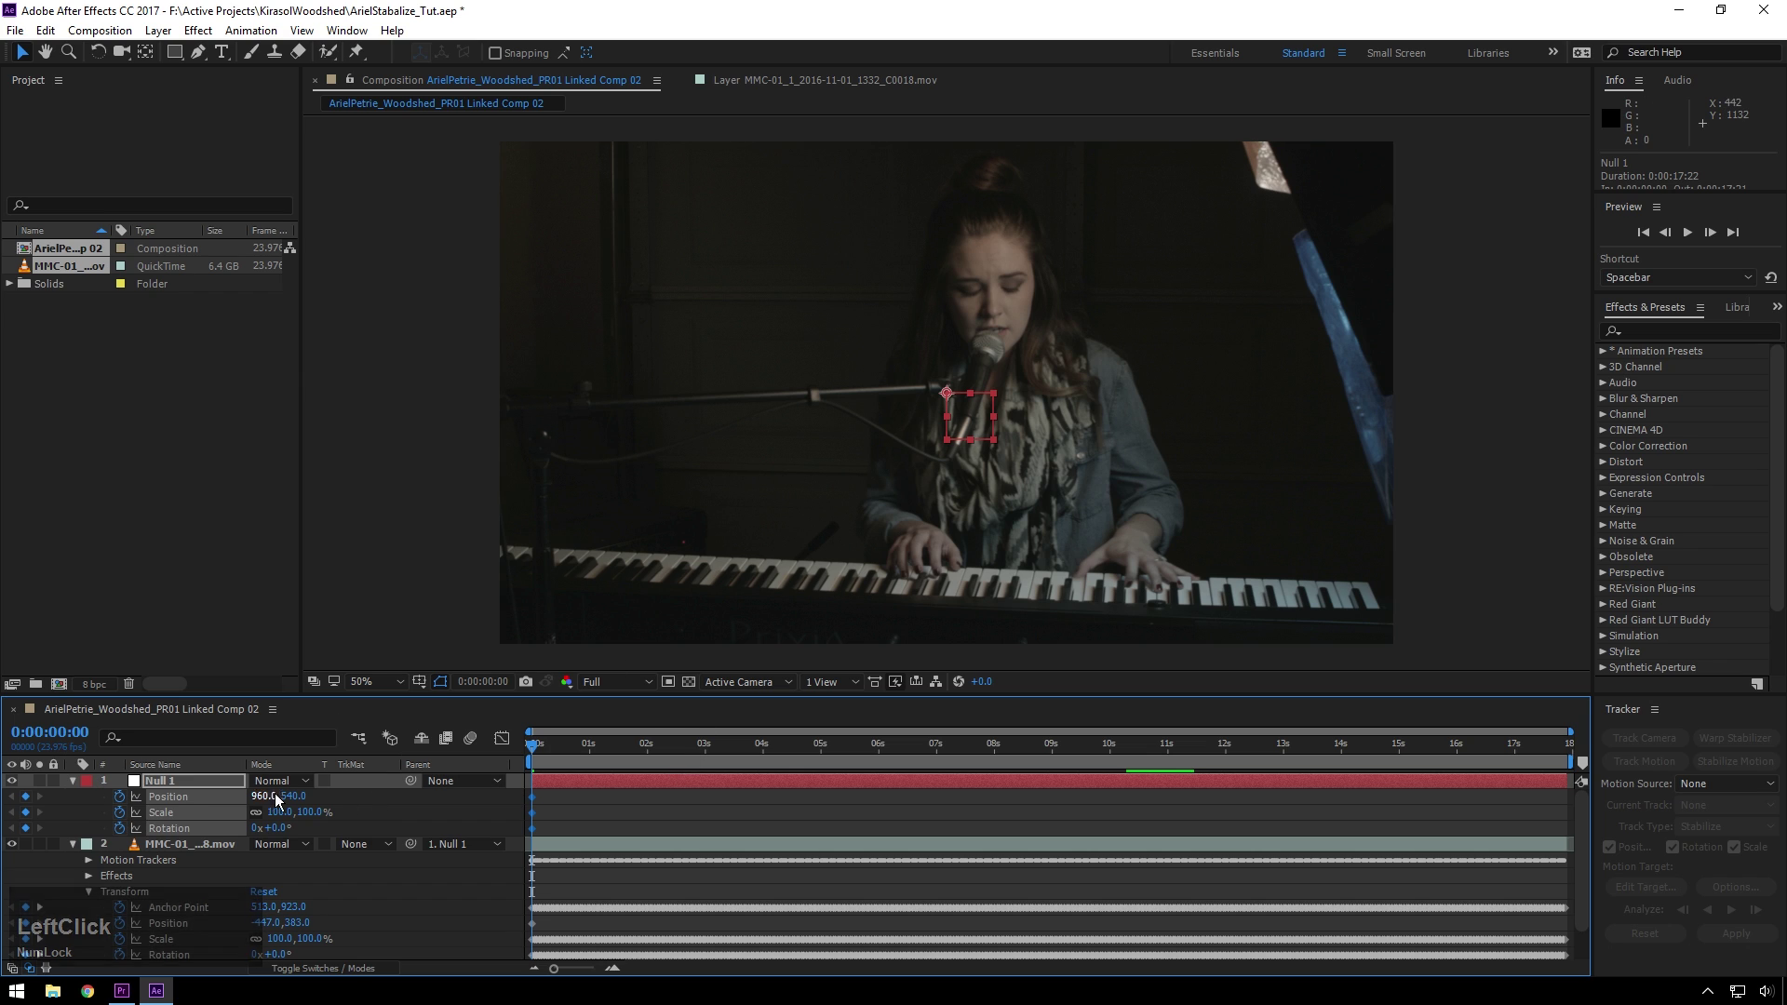
pyautogui.click(368, 817)
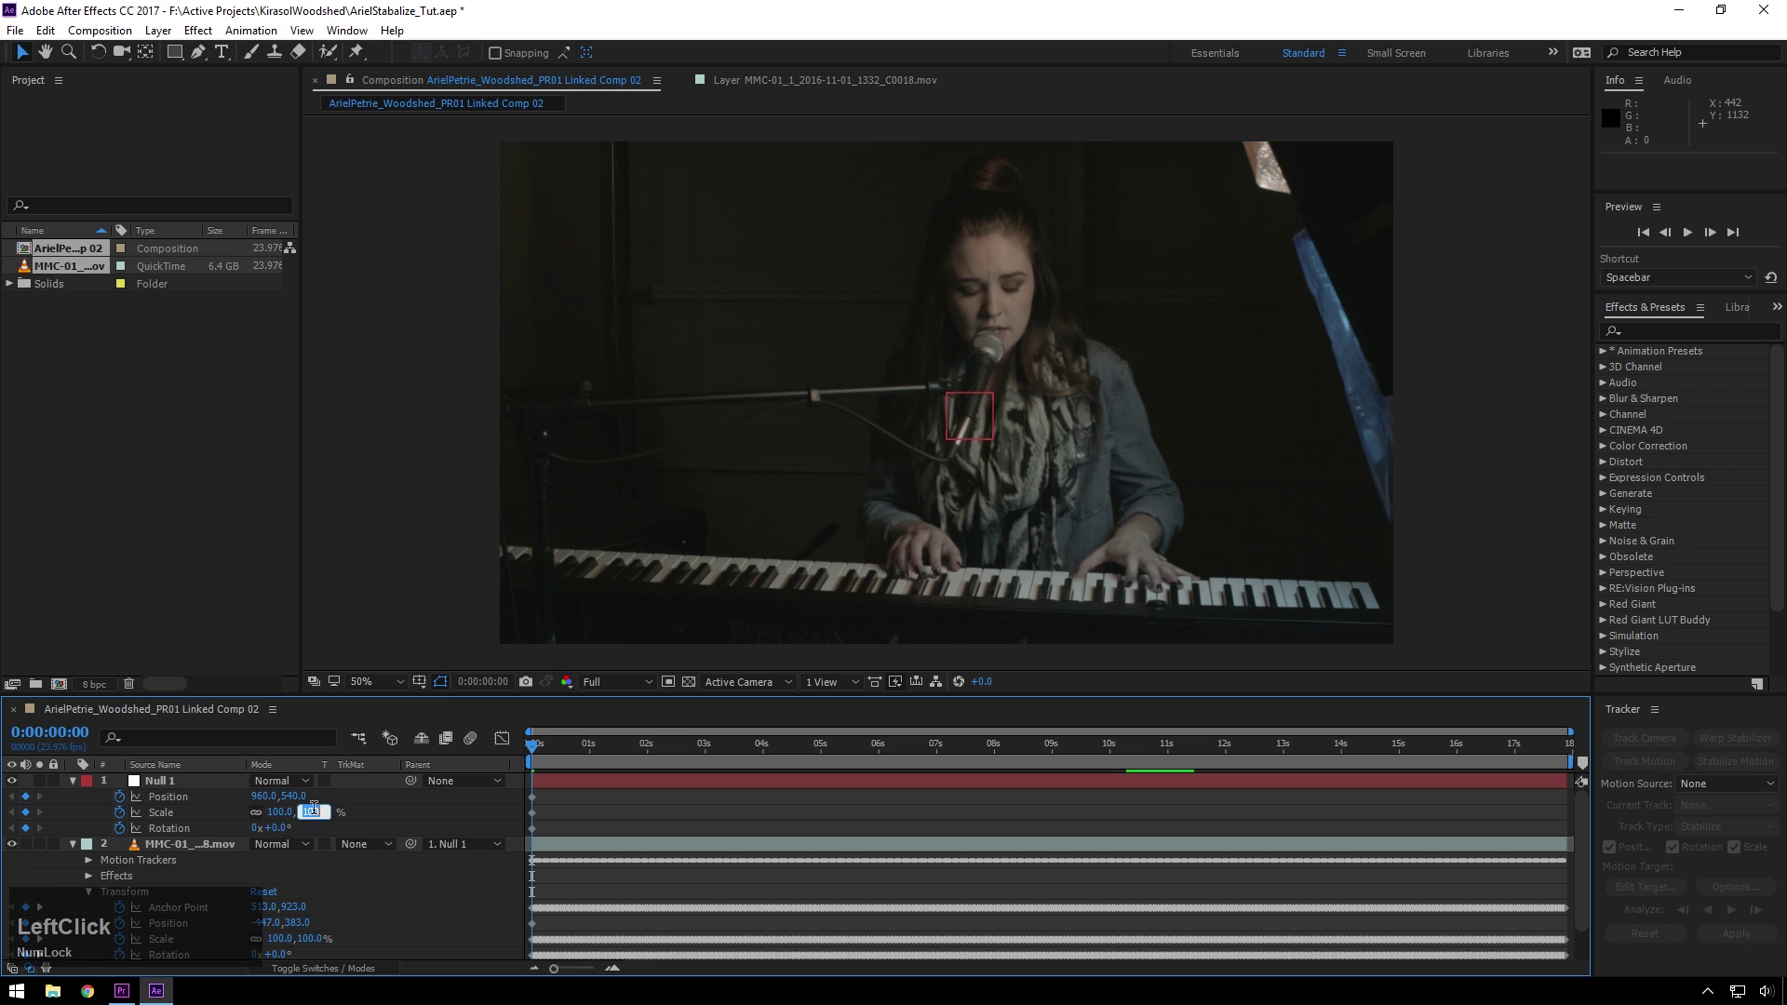
pyautogui.click(315, 812)
pyautogui.write('112')
pyautogui.press('Return')
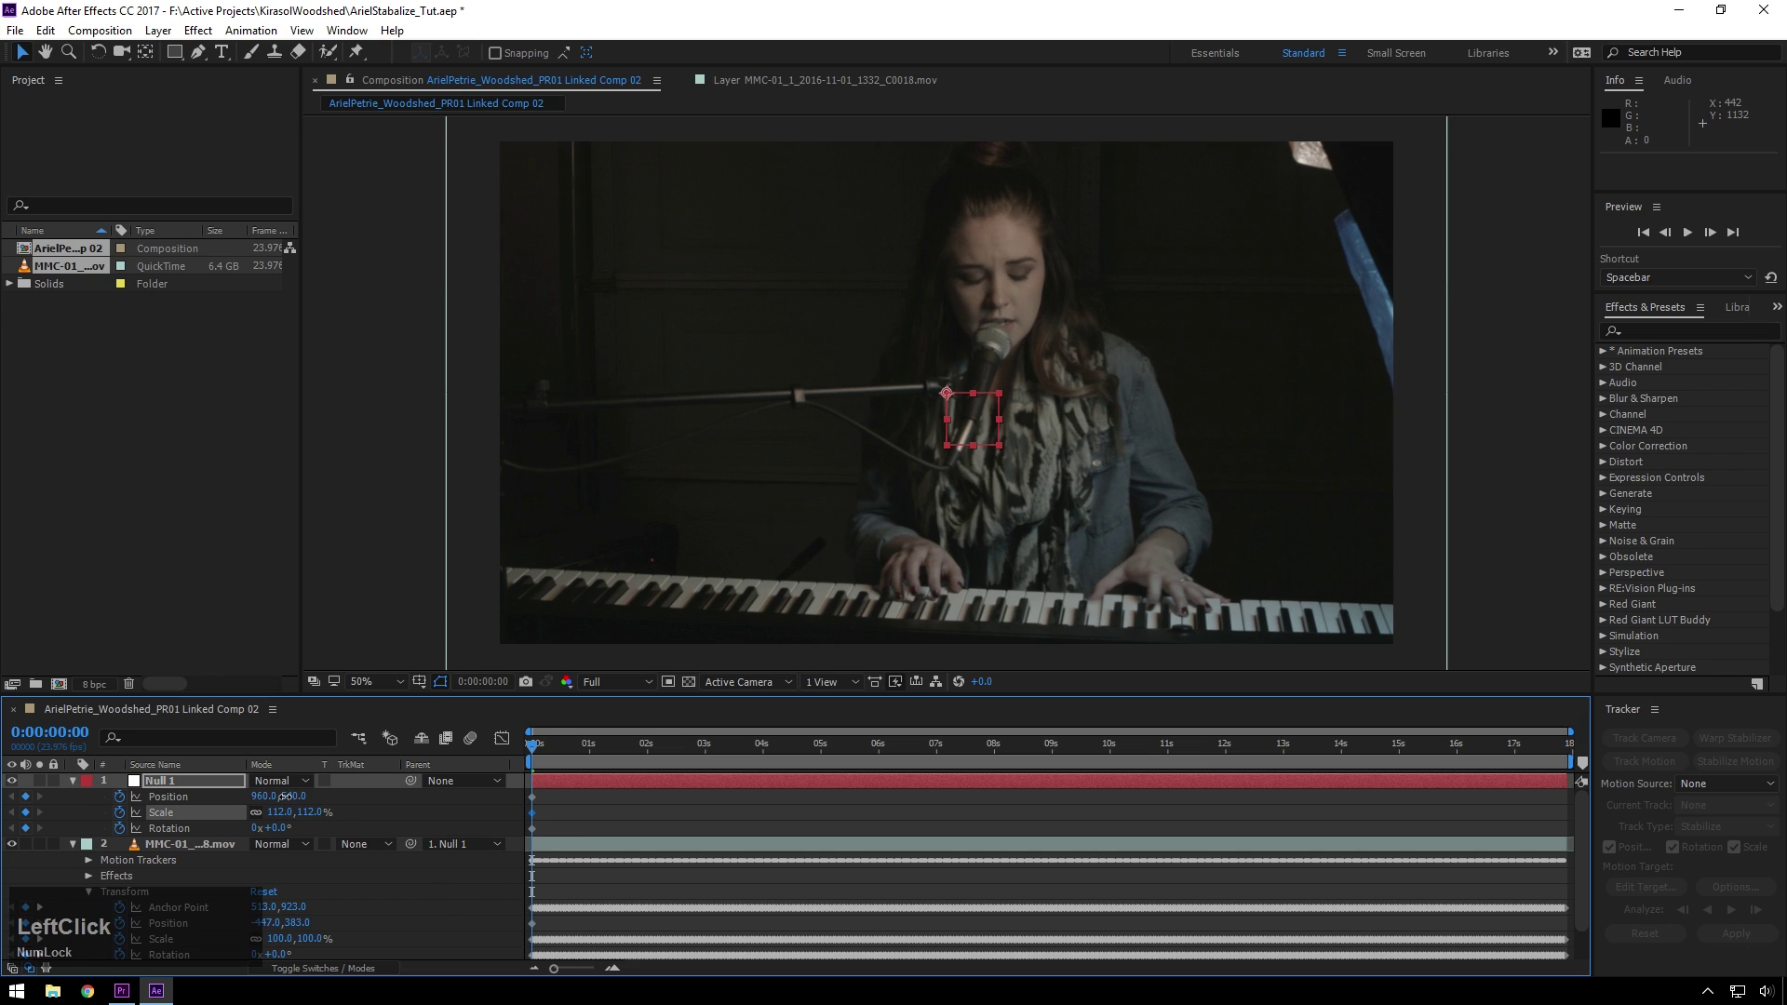
pyautogui.moveTo(294, 796); pyautogui.dragTo(305, 796)
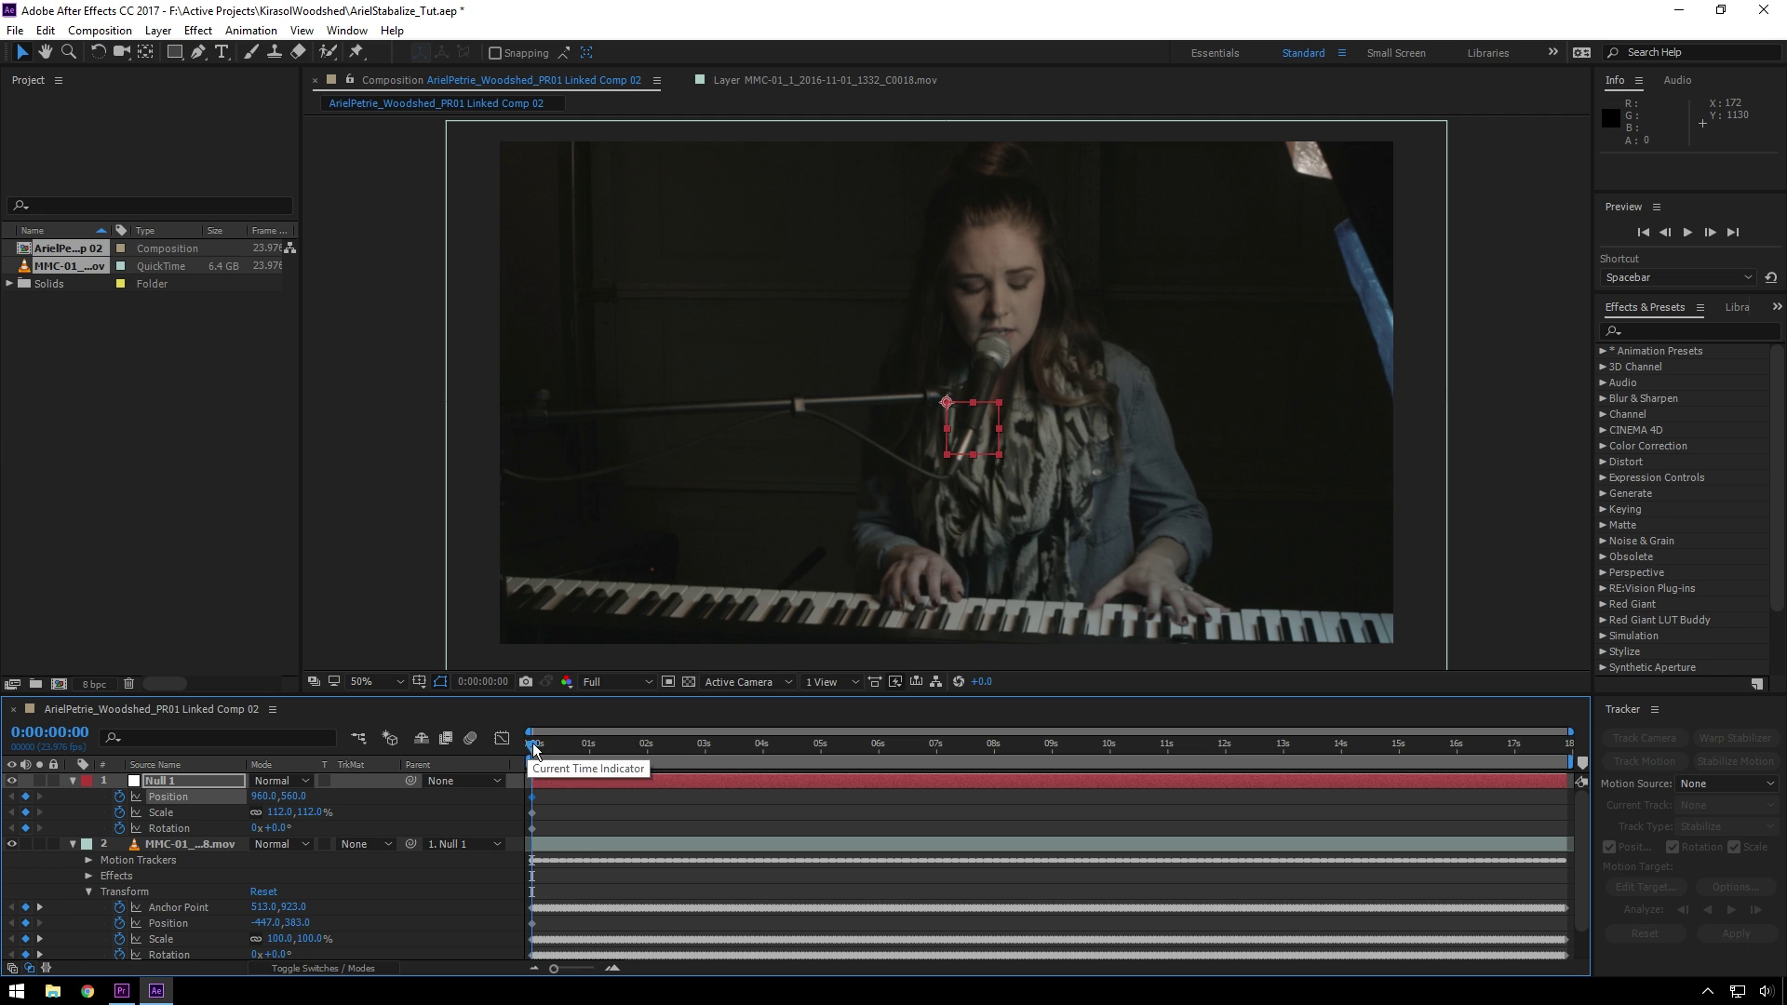
# At the comp's last frame, keyframe Null 1 rotated to -1.0° and shifted left to level the tilt
pyautogui.moveTo(531, 743); pyautogui.dragTo(1640, 751)
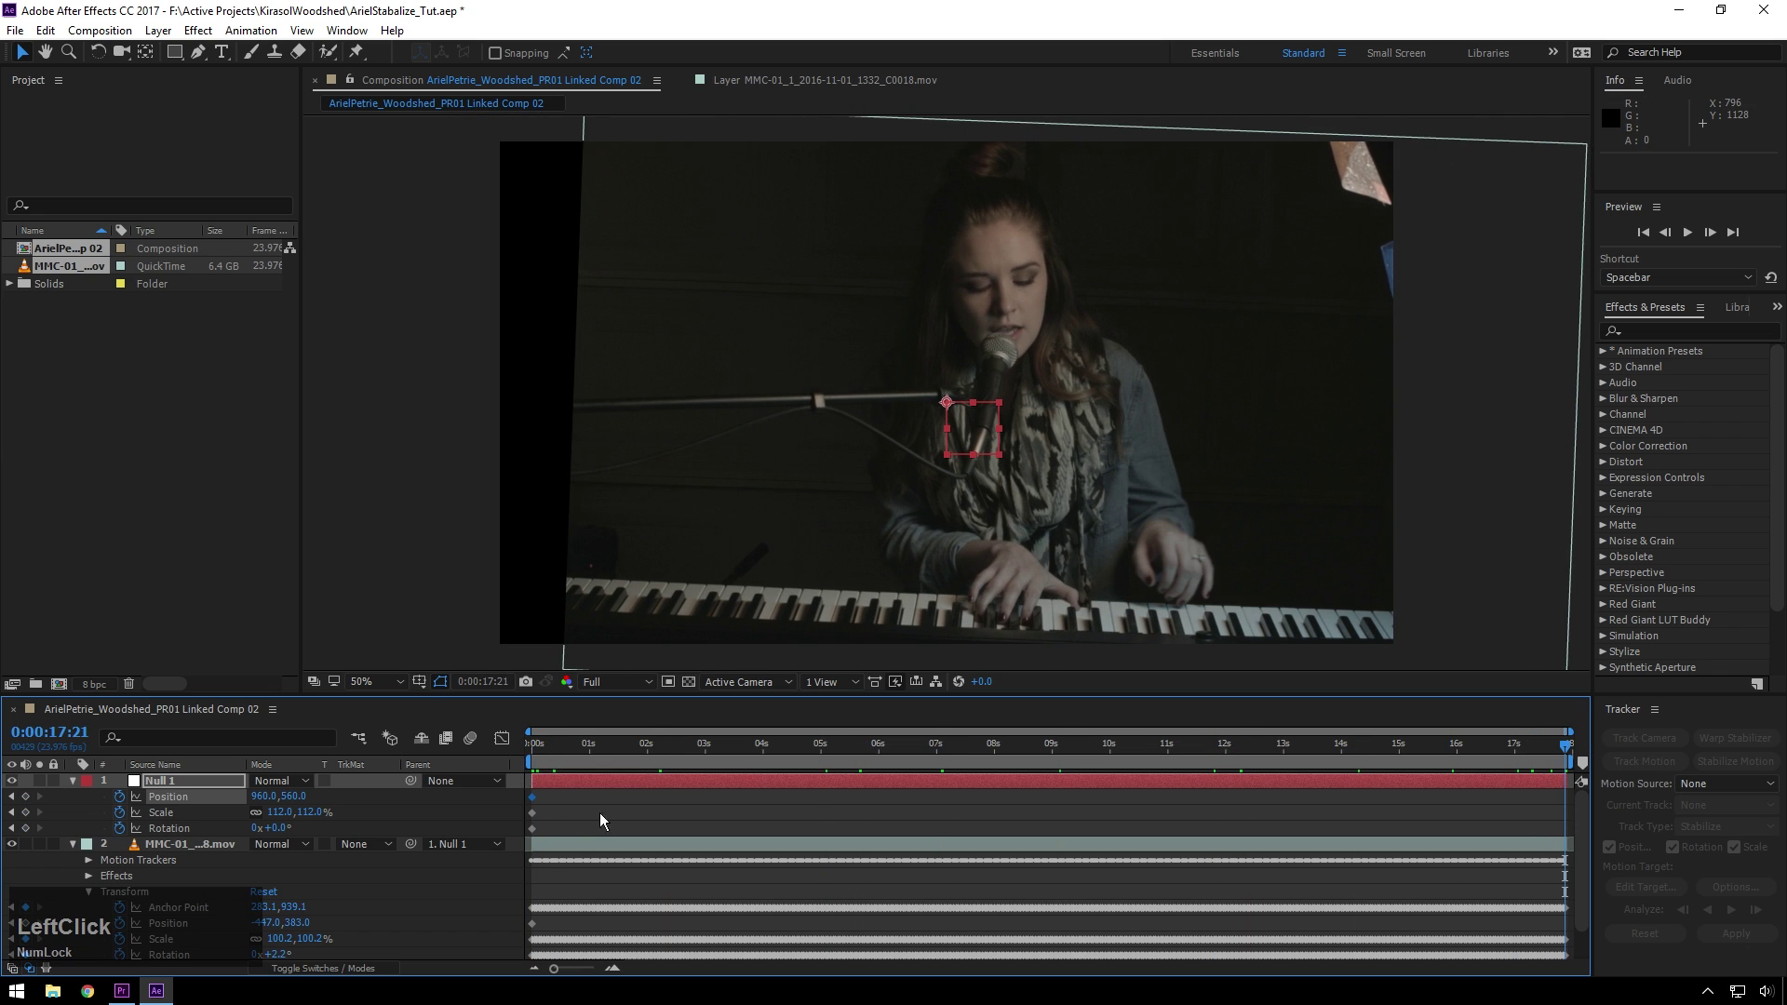
pyautogui.moveTo(279, 813); pyautogui.dragTo(24, 810)
pyautogui.hotkey('ctrl', 'z')
pyautogui.hotkey('ctrl', 'z')
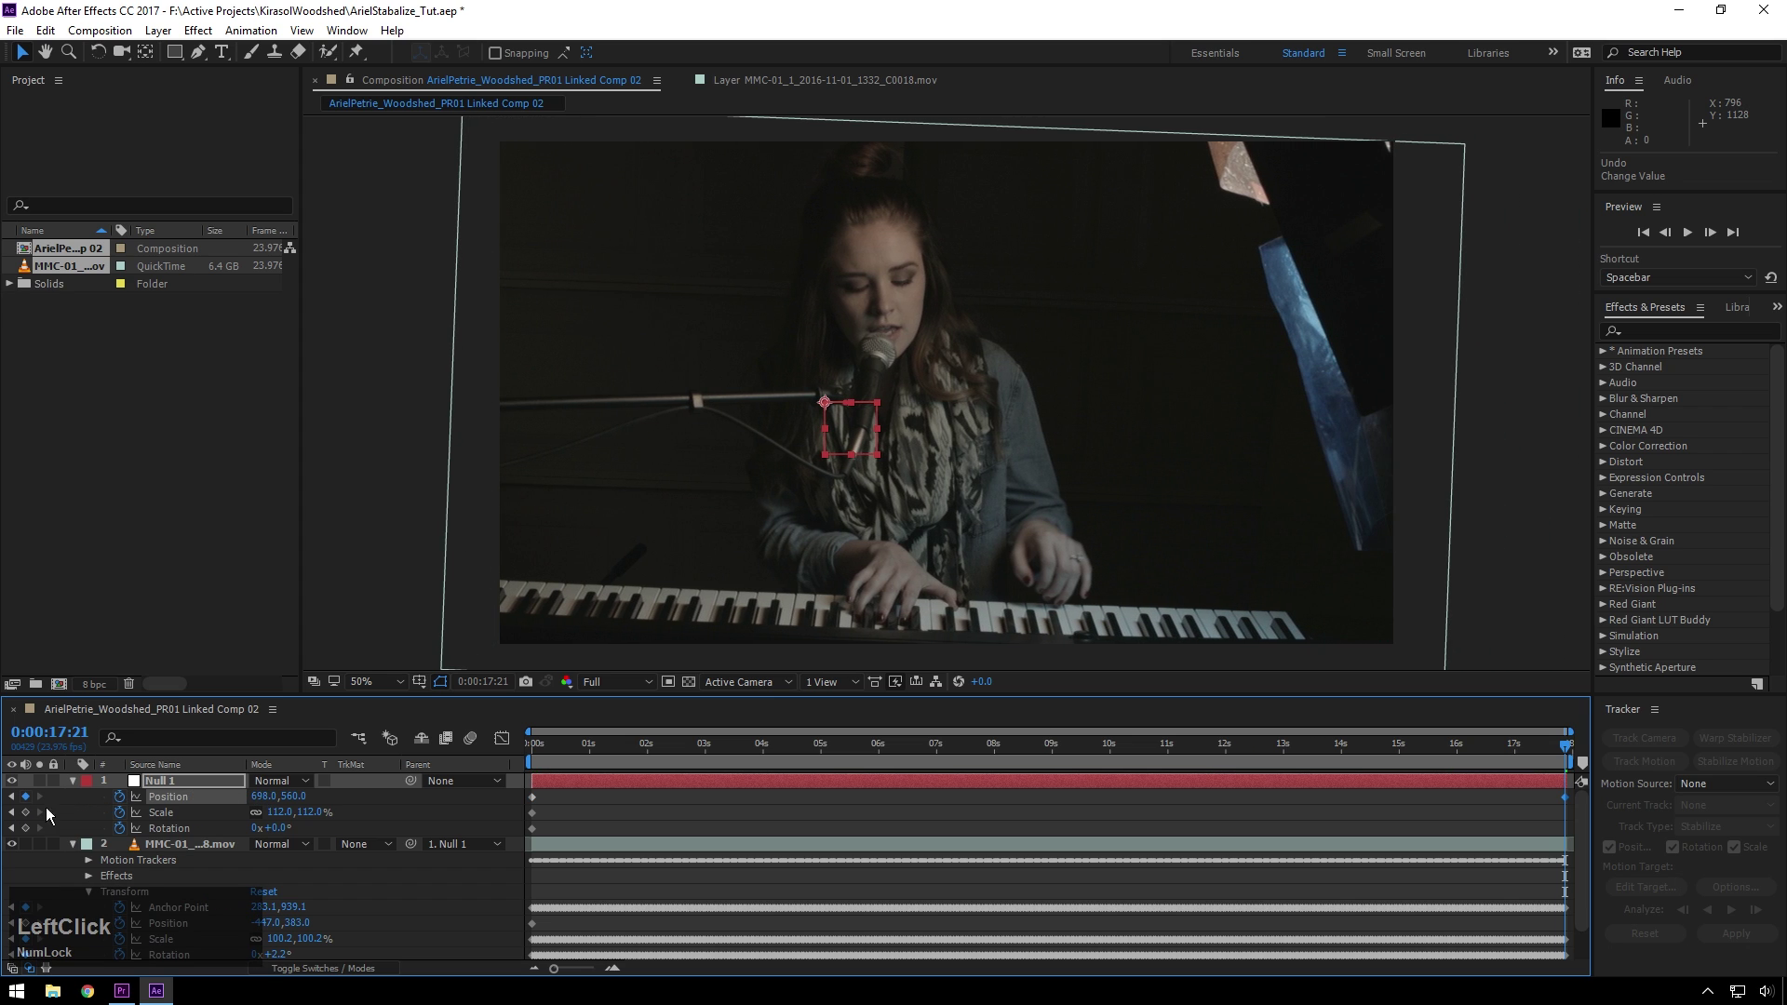
pyautogui.scroll(-1, 996, 410)
pyautogui.scroll(1, 996, 410)
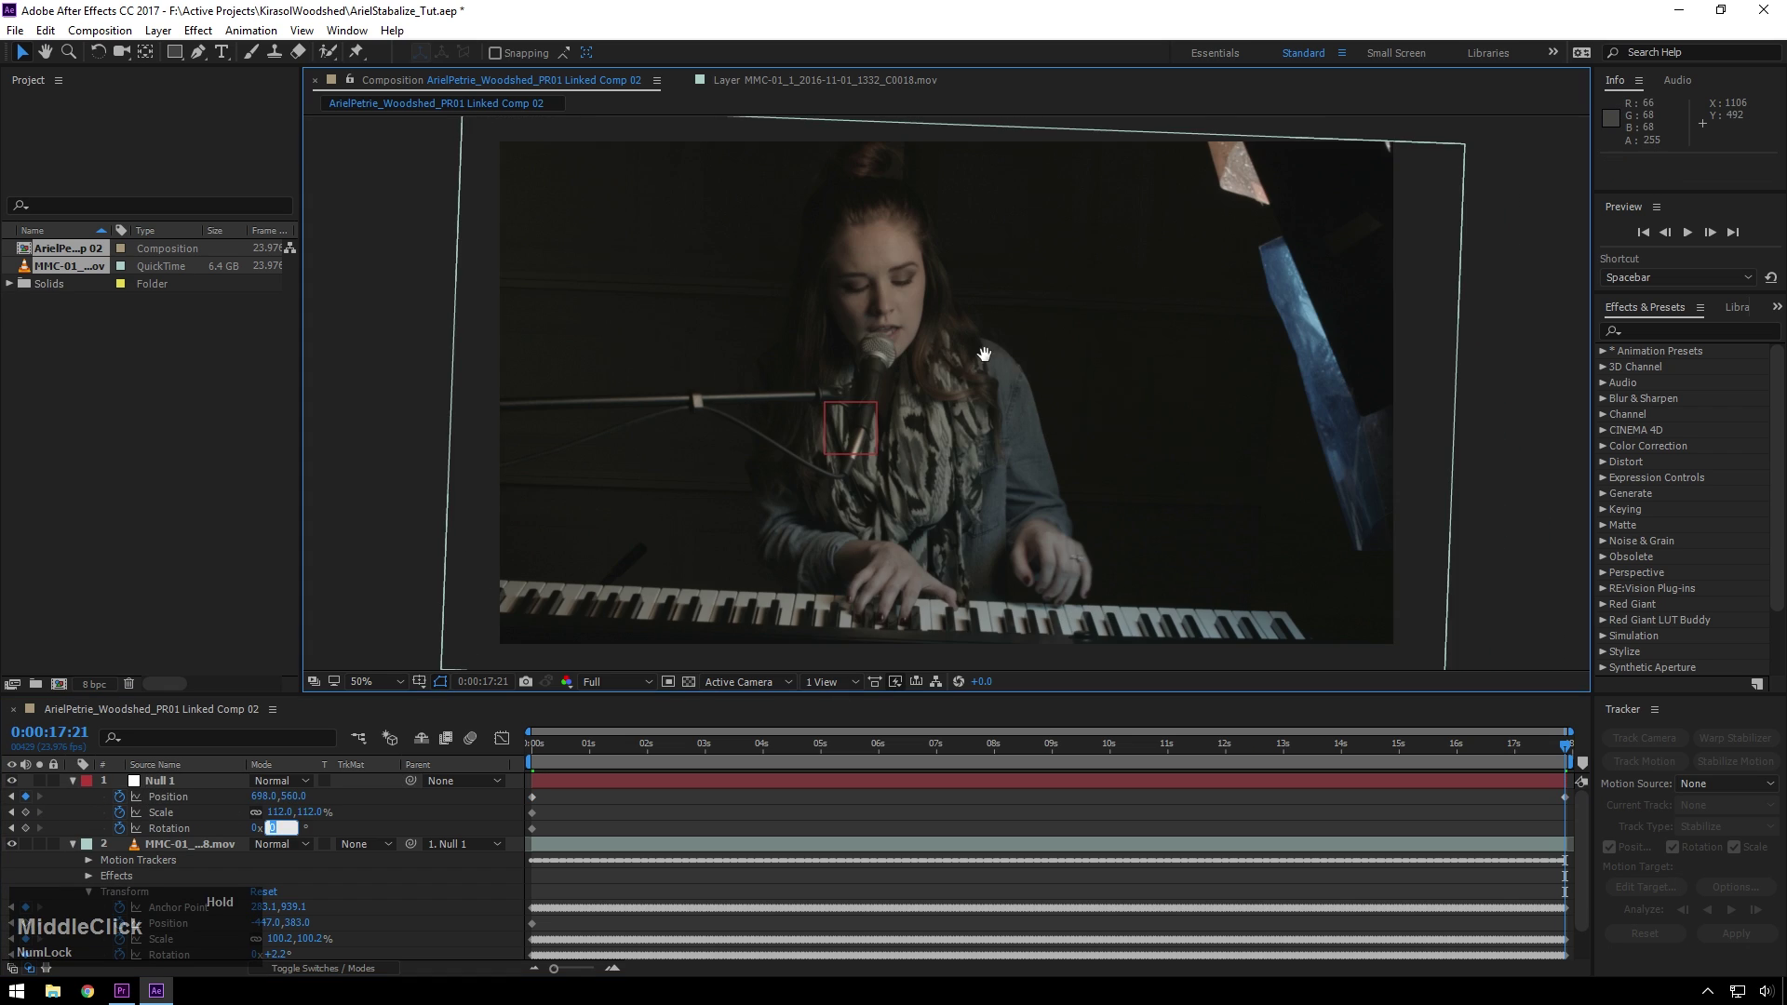
pyautogui.middleClick(989, 401)
pyautogui.moveTo(1070, 698); pyautogui.dragTo(1070, 718)
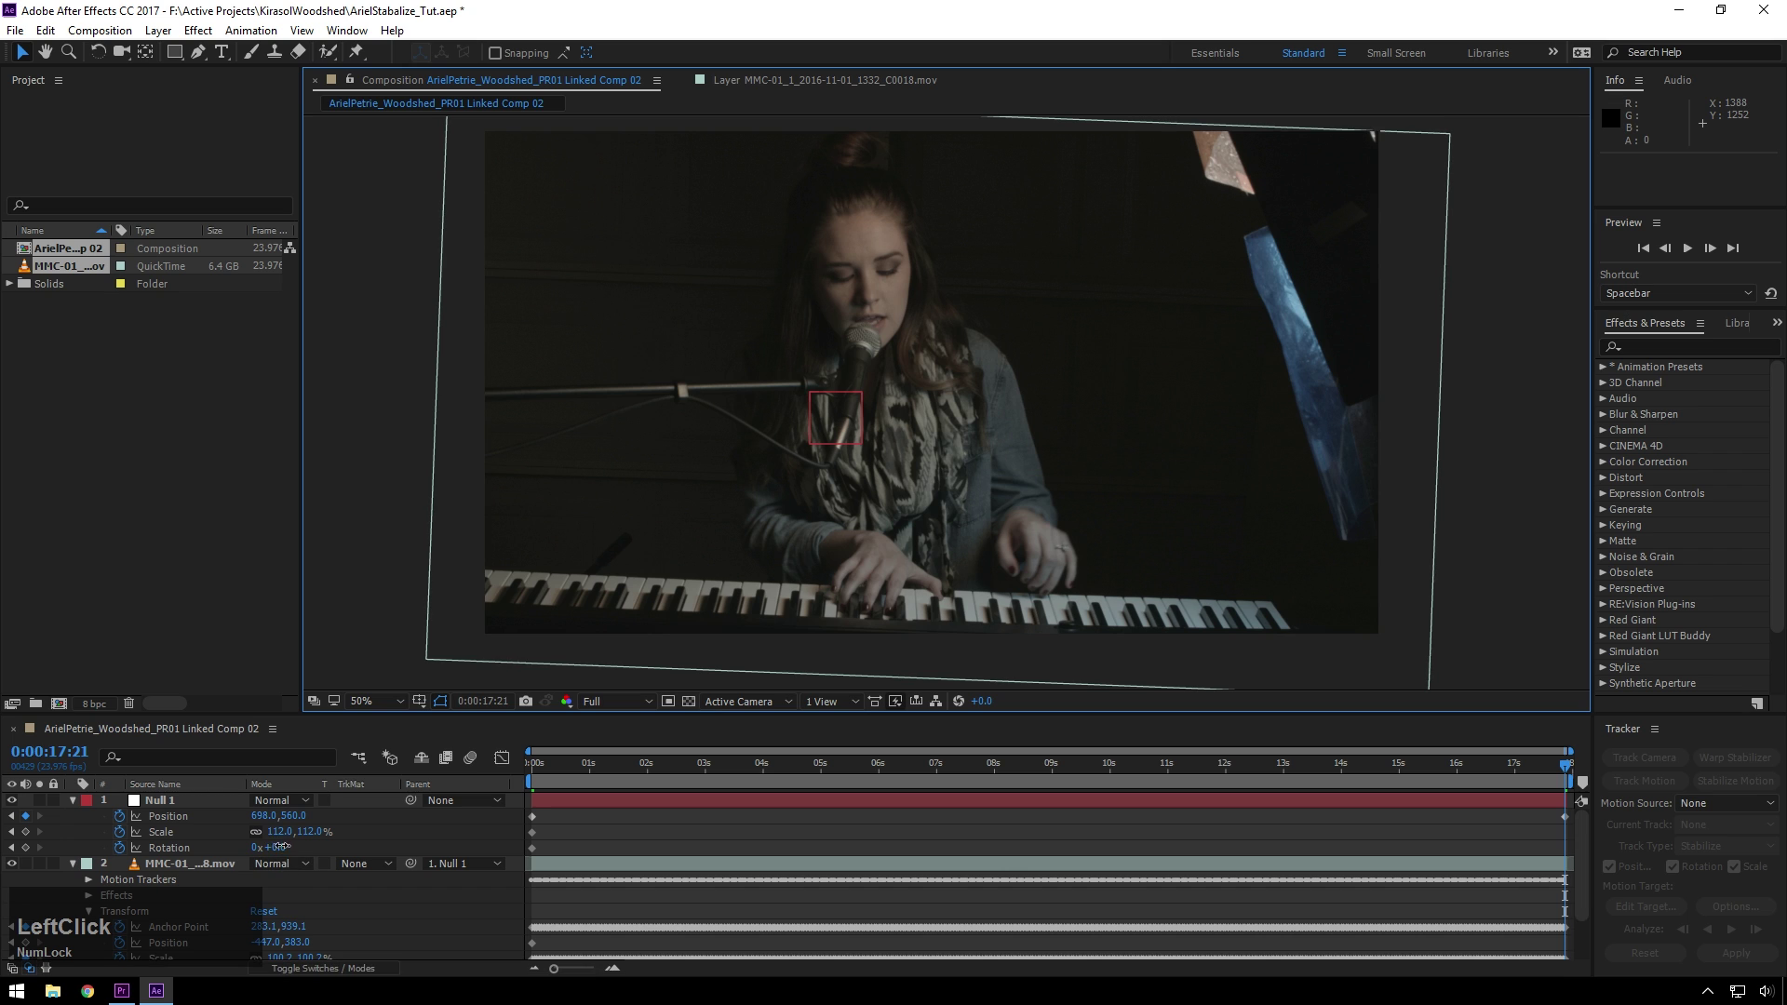
pyautogui.moveTo(265, 847); pyautogui.dragTo(1063, 774)
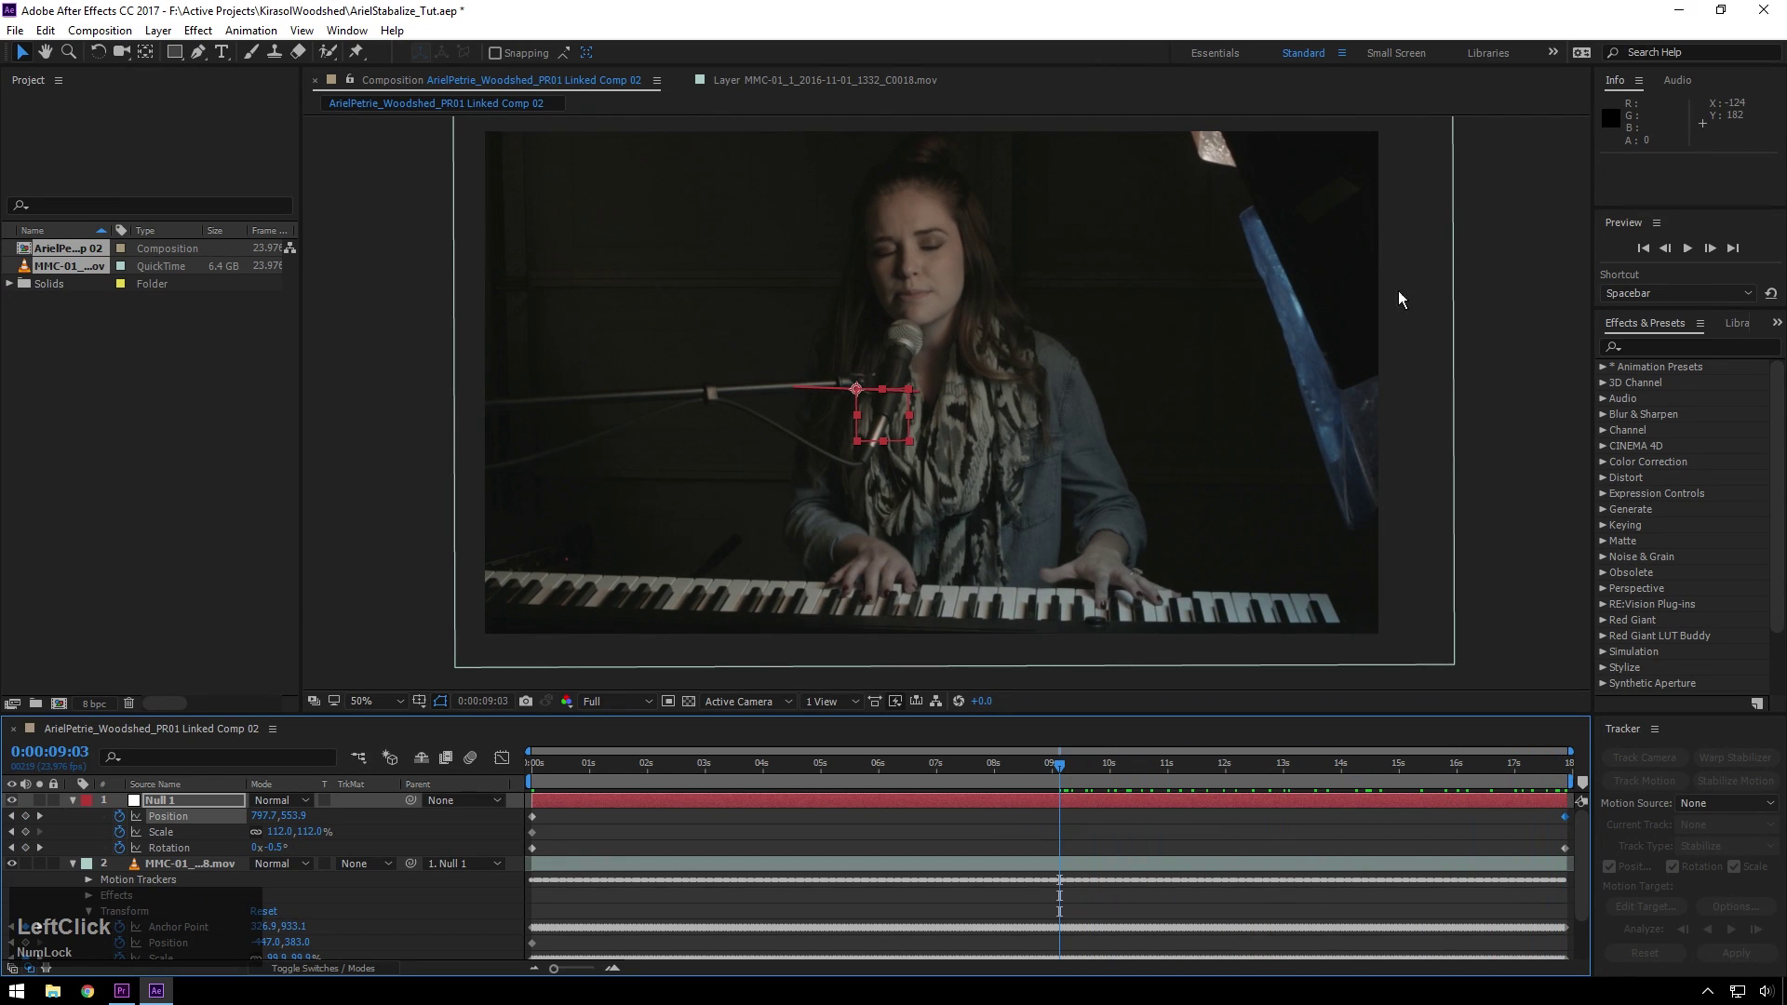
# Check the re-framing at an earlier and the last frame, then RAM-preview the clip from the start
pyautogui.moveTo(1052, 774); pyautogui.dragTo(842, 777)
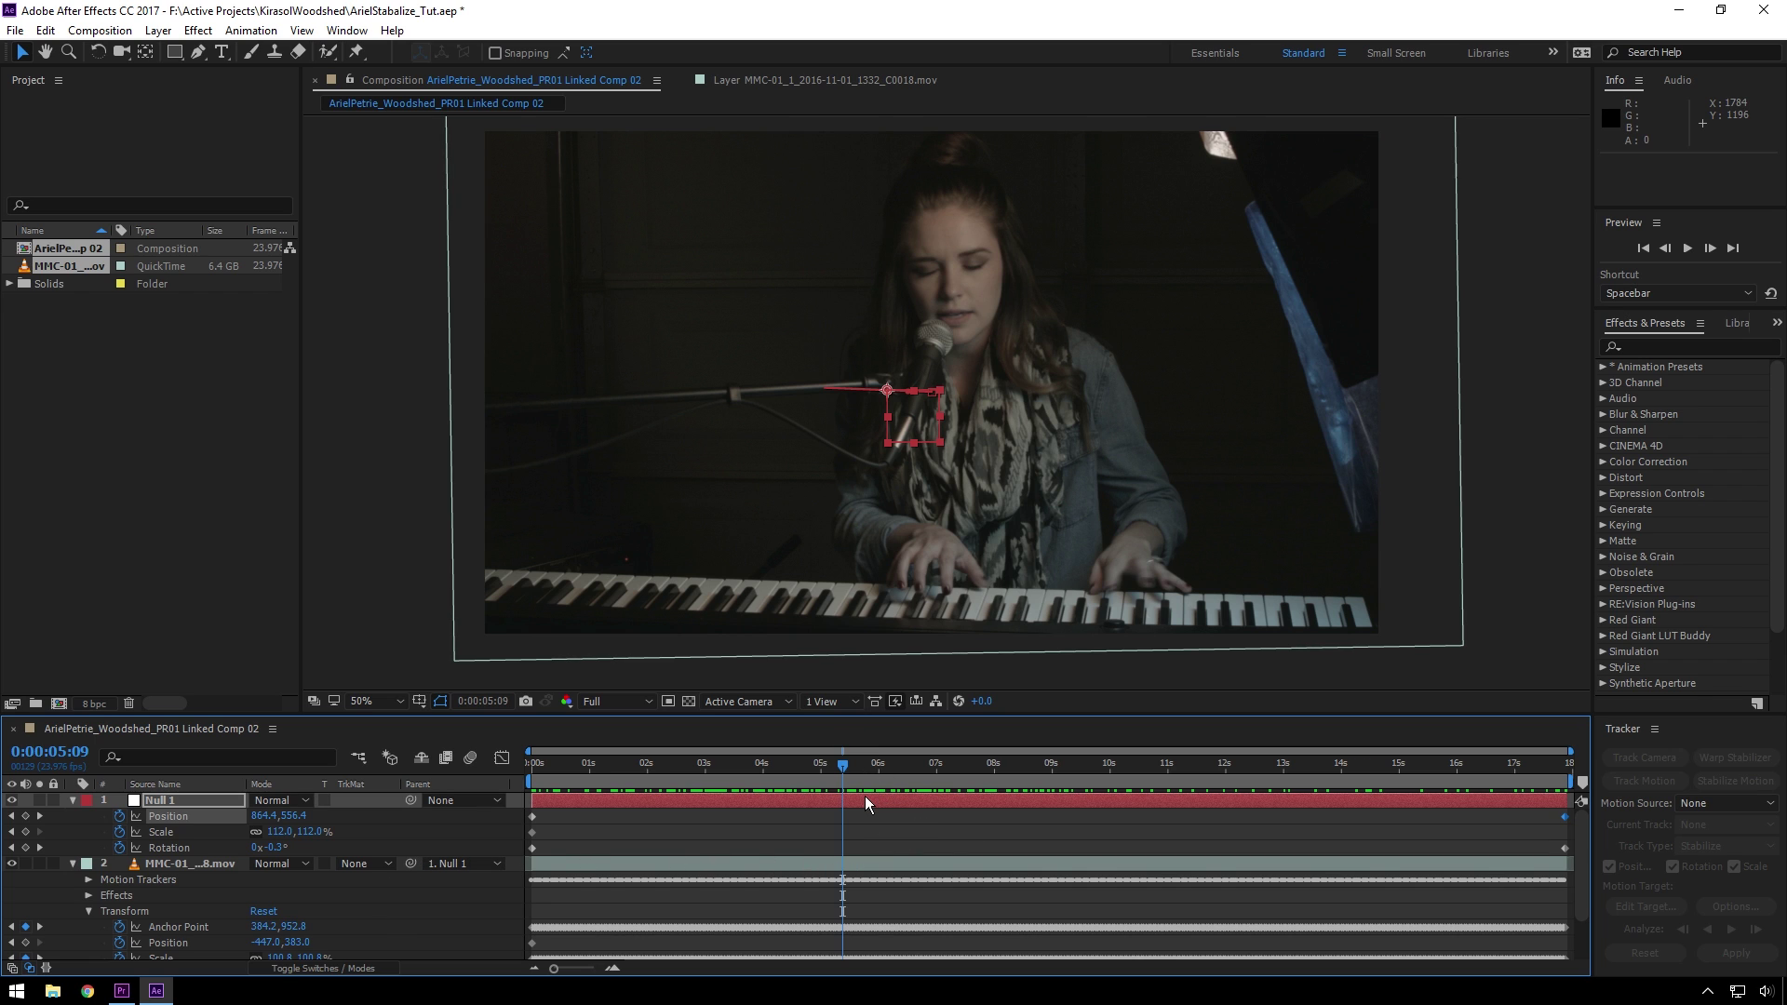
pyautogui.moveTo(843, 767); pyautogui.dragTo(1592, 773)
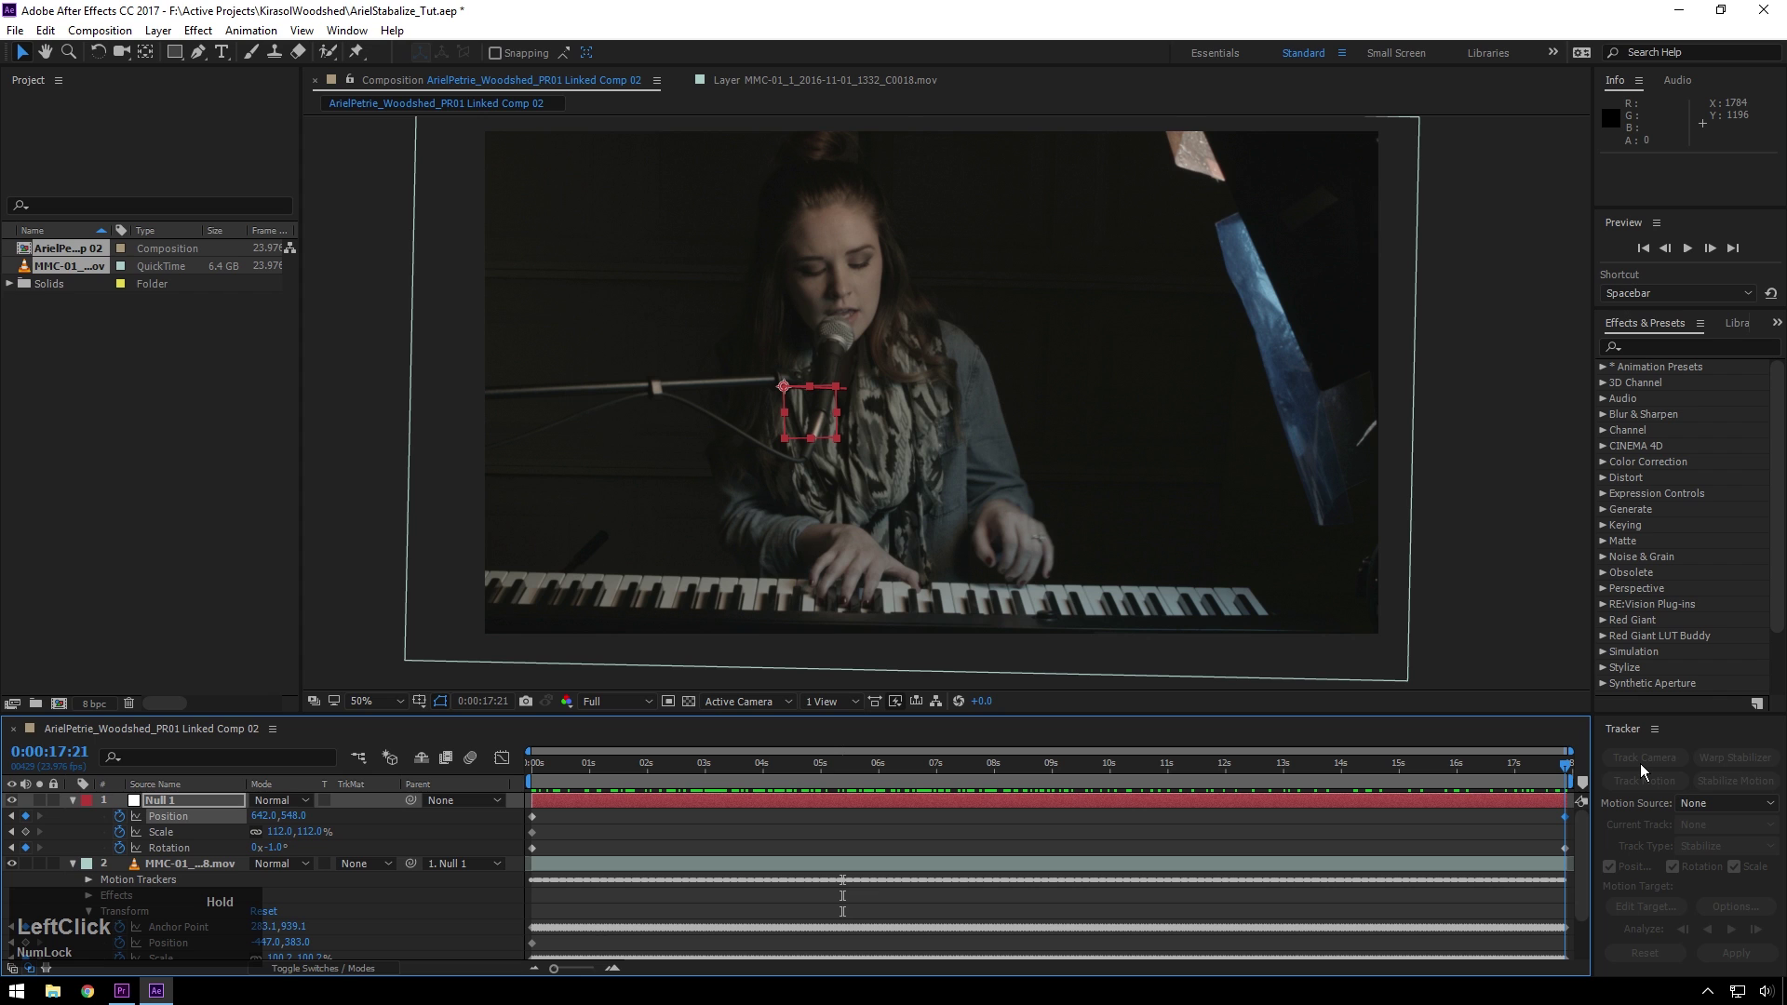
pyautogui.moveTo(1567, 759); pyautogui.dragTo(490, 759)
pyautogui.press('space')
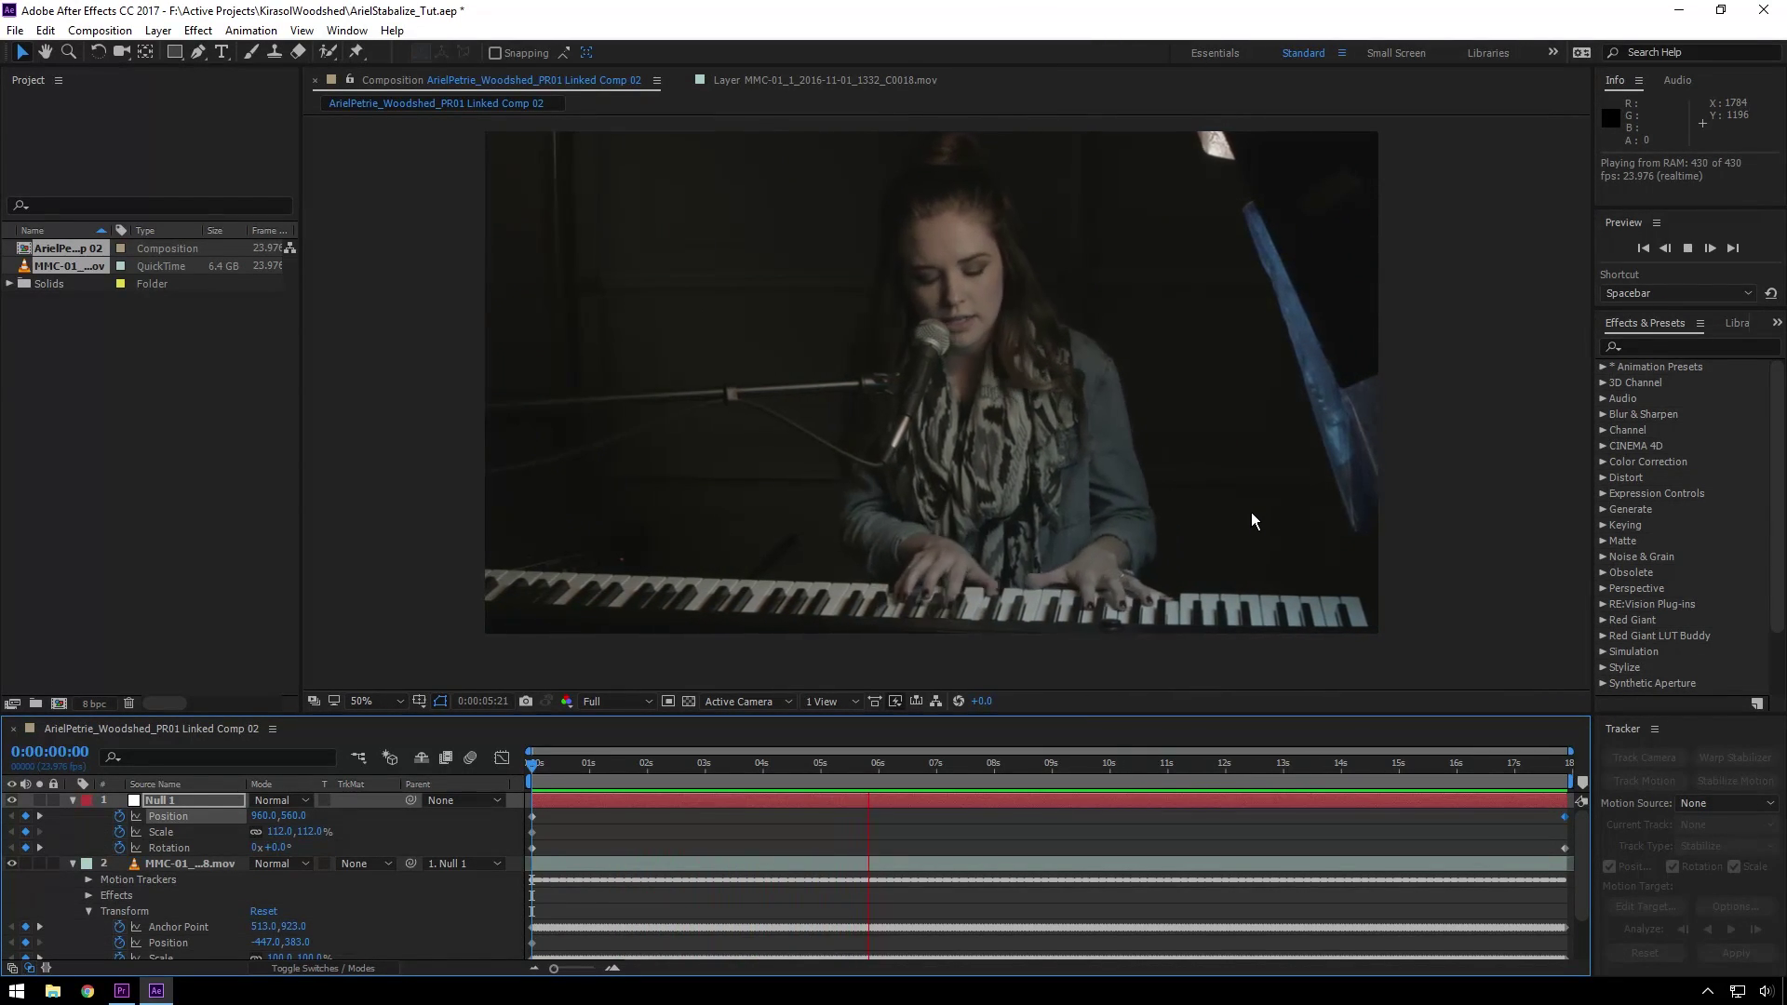
pyautogui.press('space')
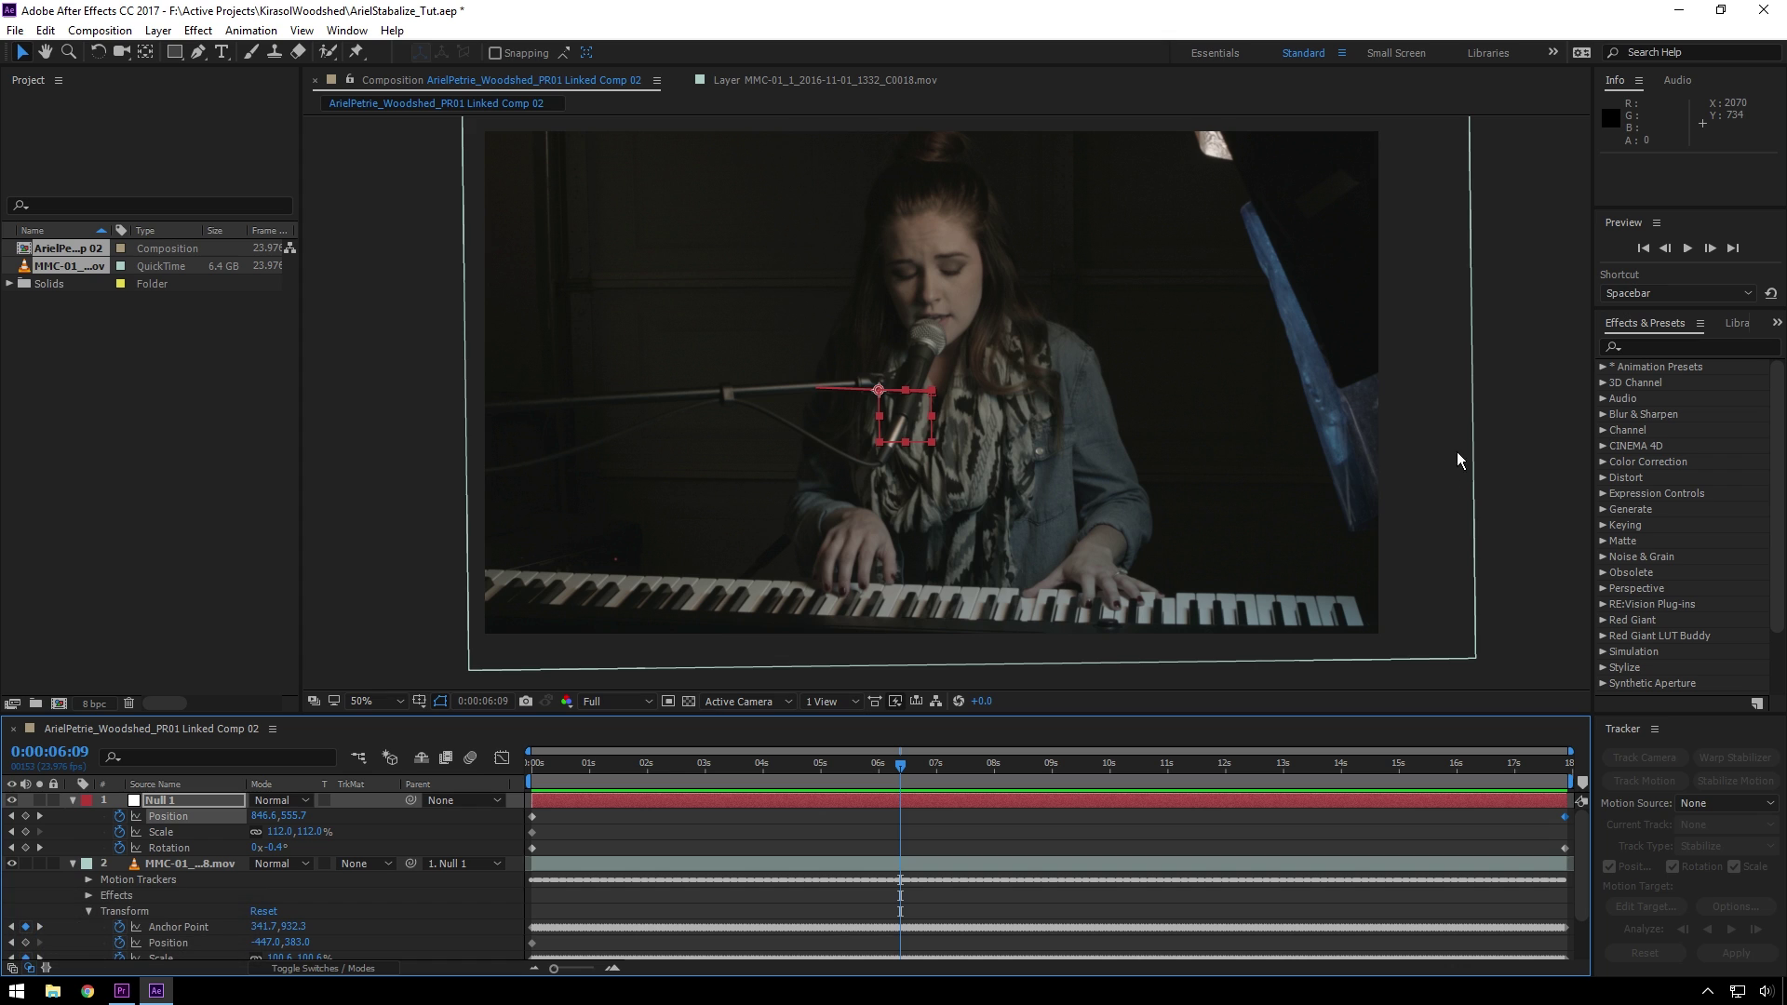
# Select the footage layer under the null and minimize After Effects to return to Premiere Pro
pyautogui.click(1470, 475)
pyautogui.press('s')
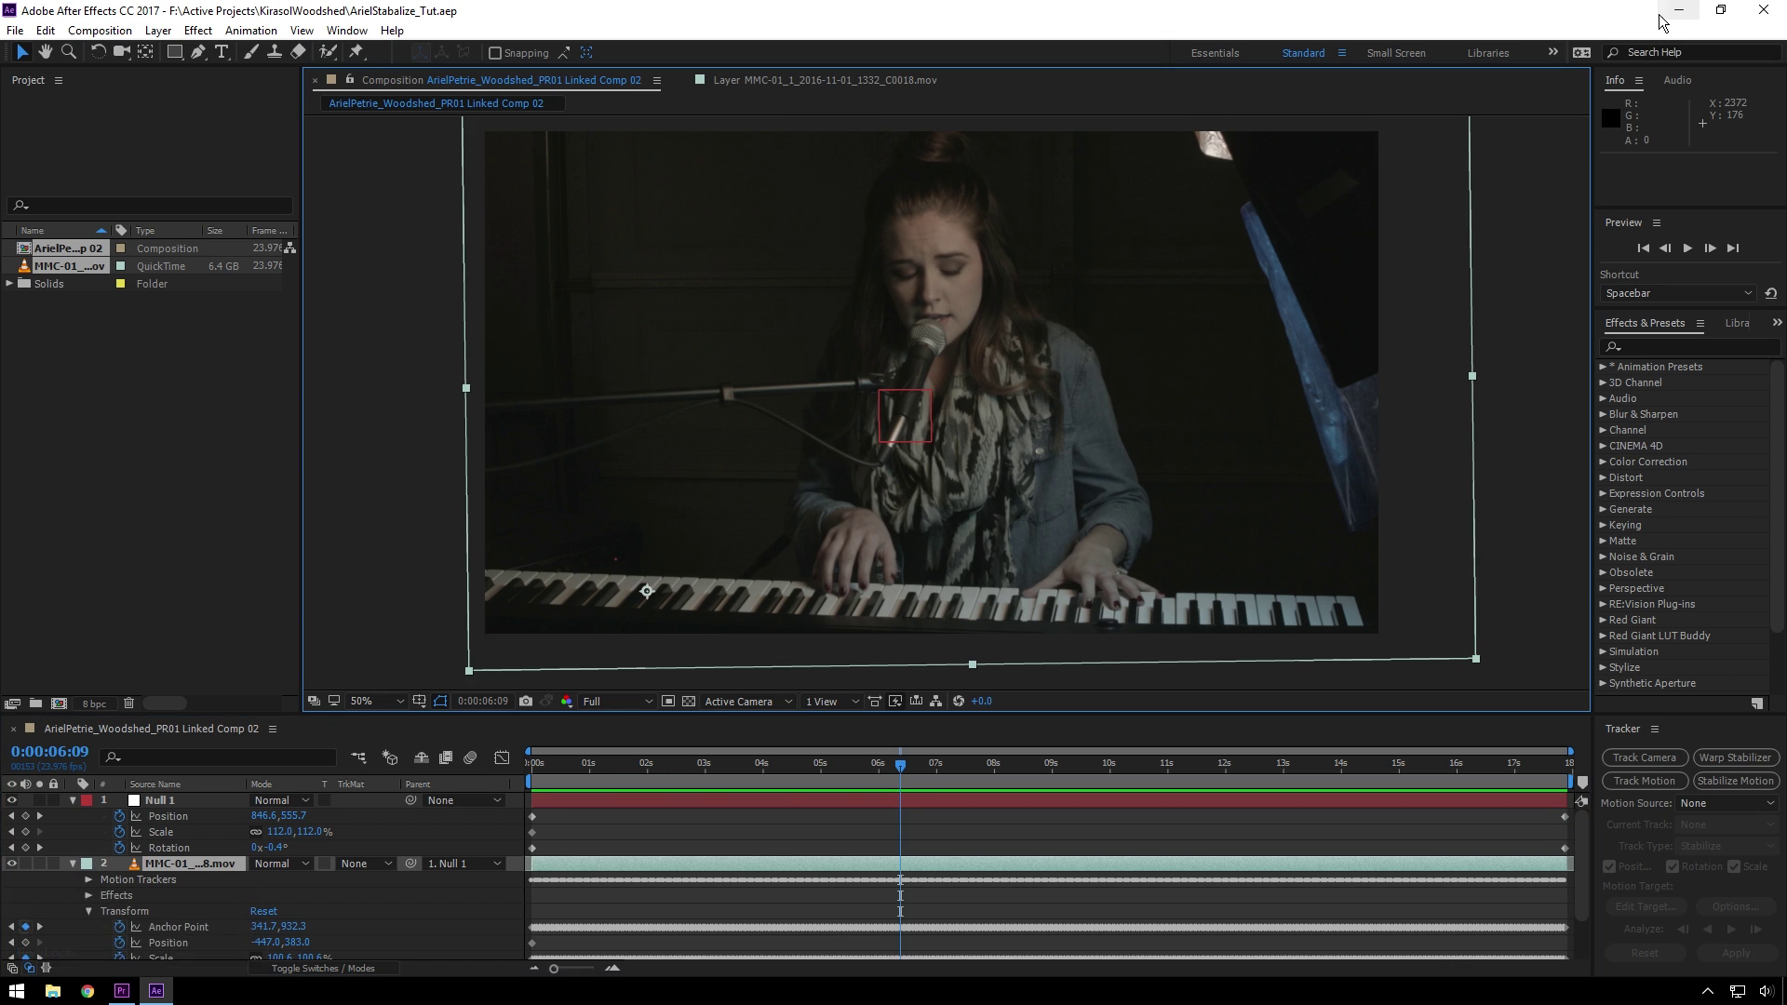
pyautogui.click(1678, 9)
# Play the linked stabilized comp clip on V3 from its start in the sequence timeline
pyautogui.click(1261, 713)
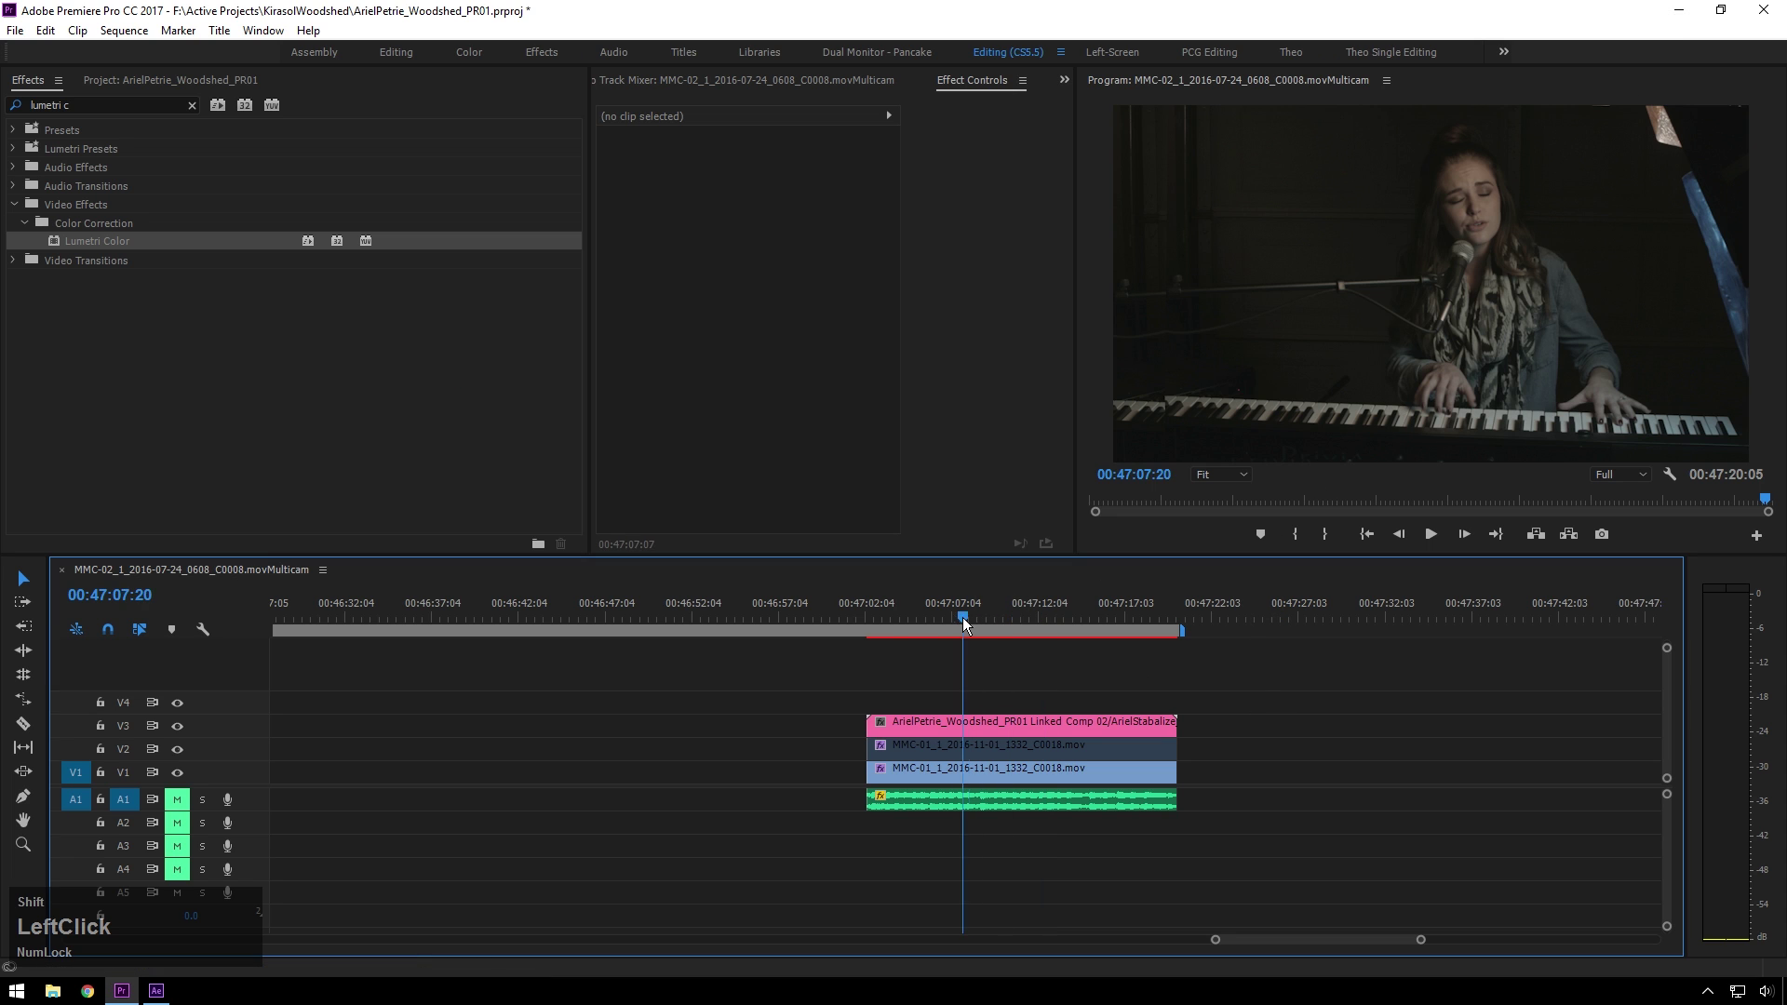
pyautogui.moveTo(962, 617); pyautogui.dragTo(866, 617)
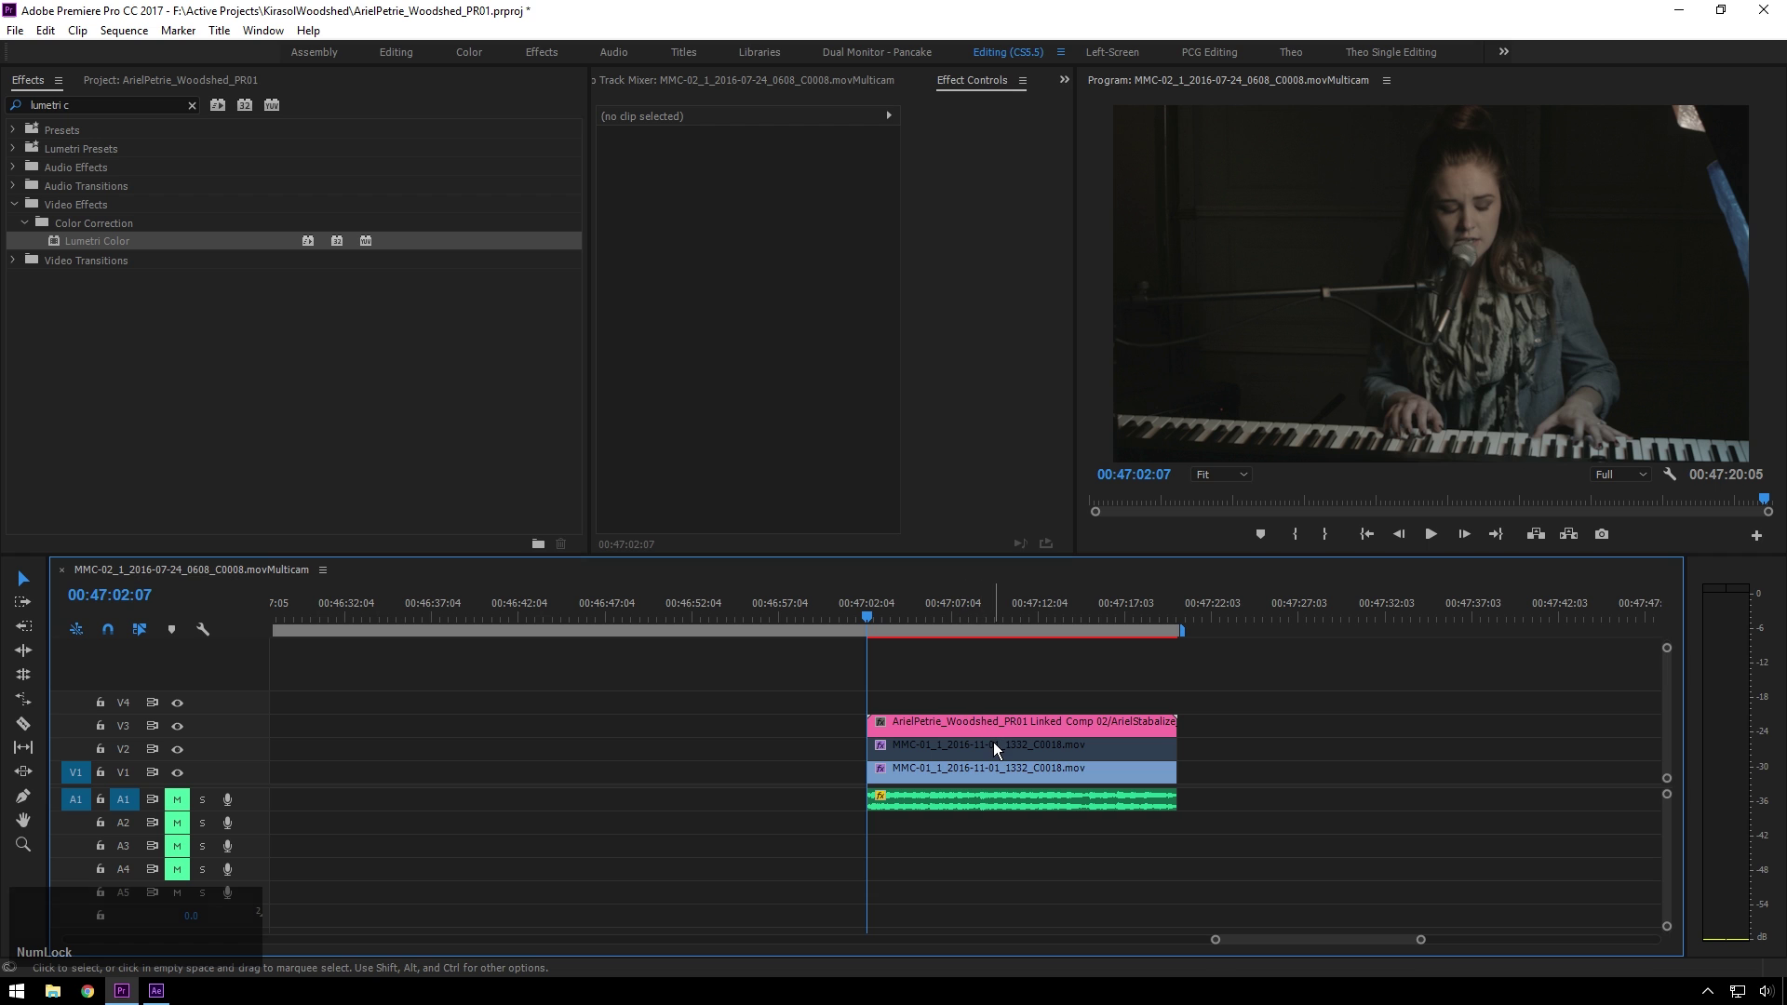
pyautogui.click(1075, 666)
pyautogui.press('space')
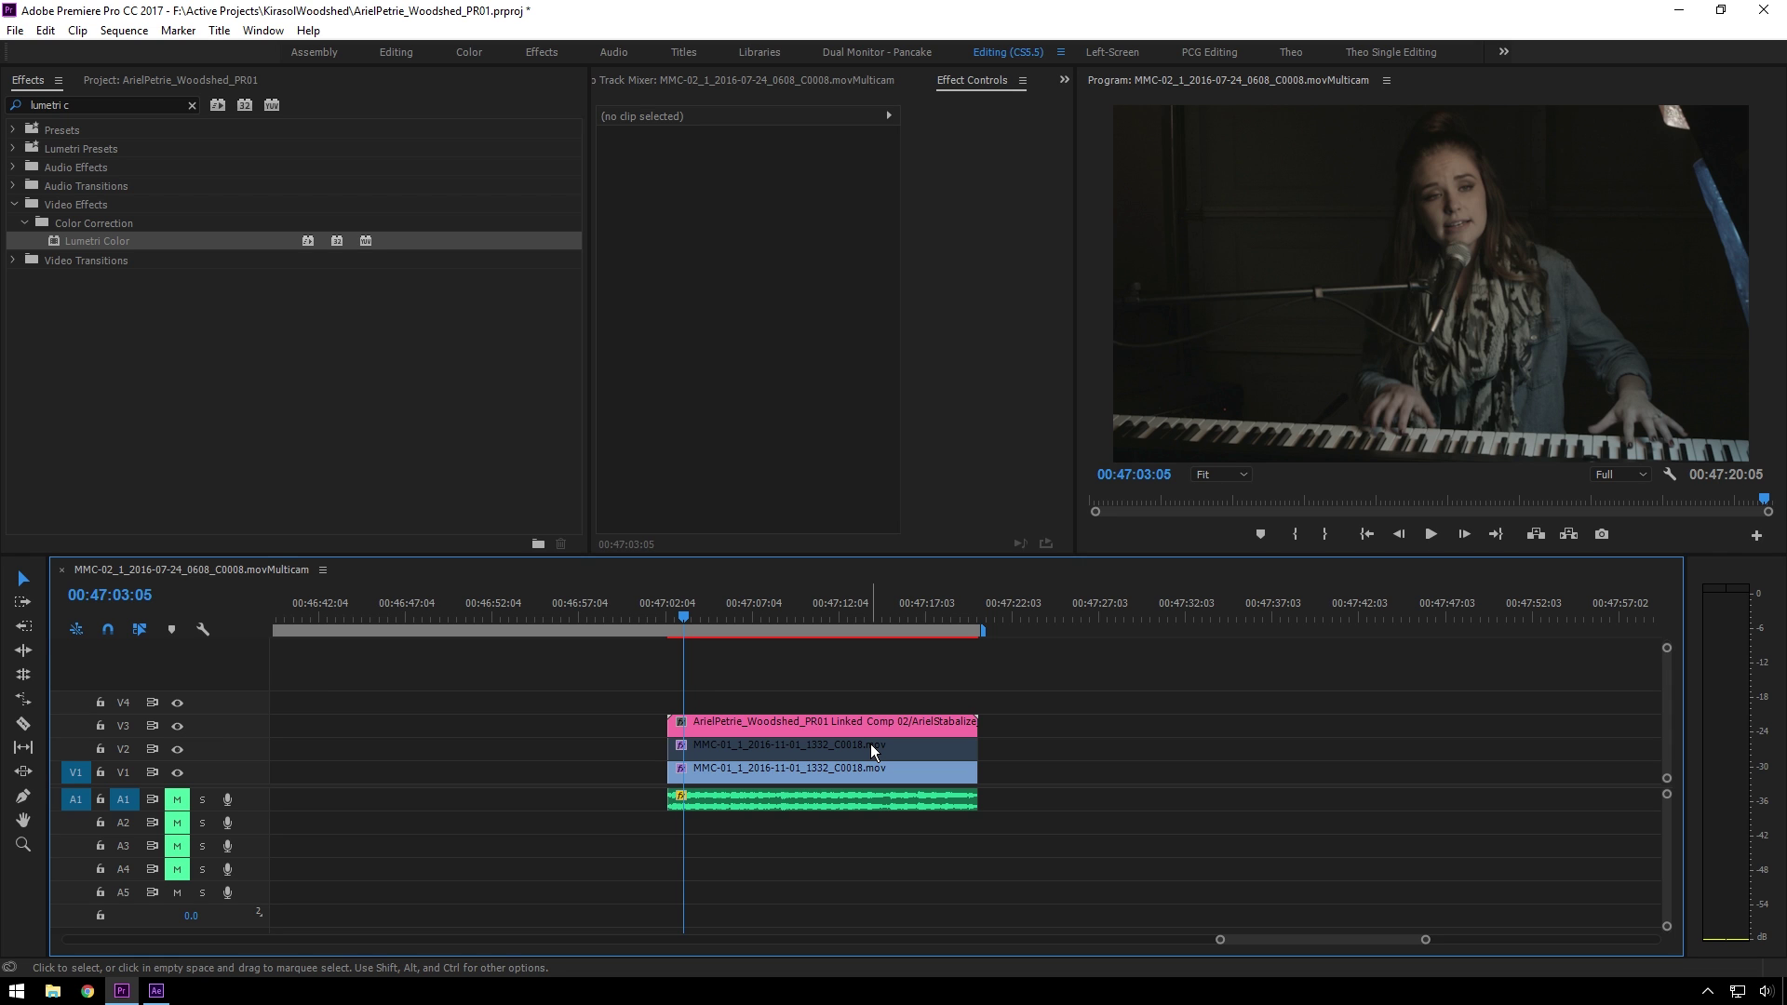
pyautogui.moveTo(843, 611); pyautogui.dragTo(795, 662)
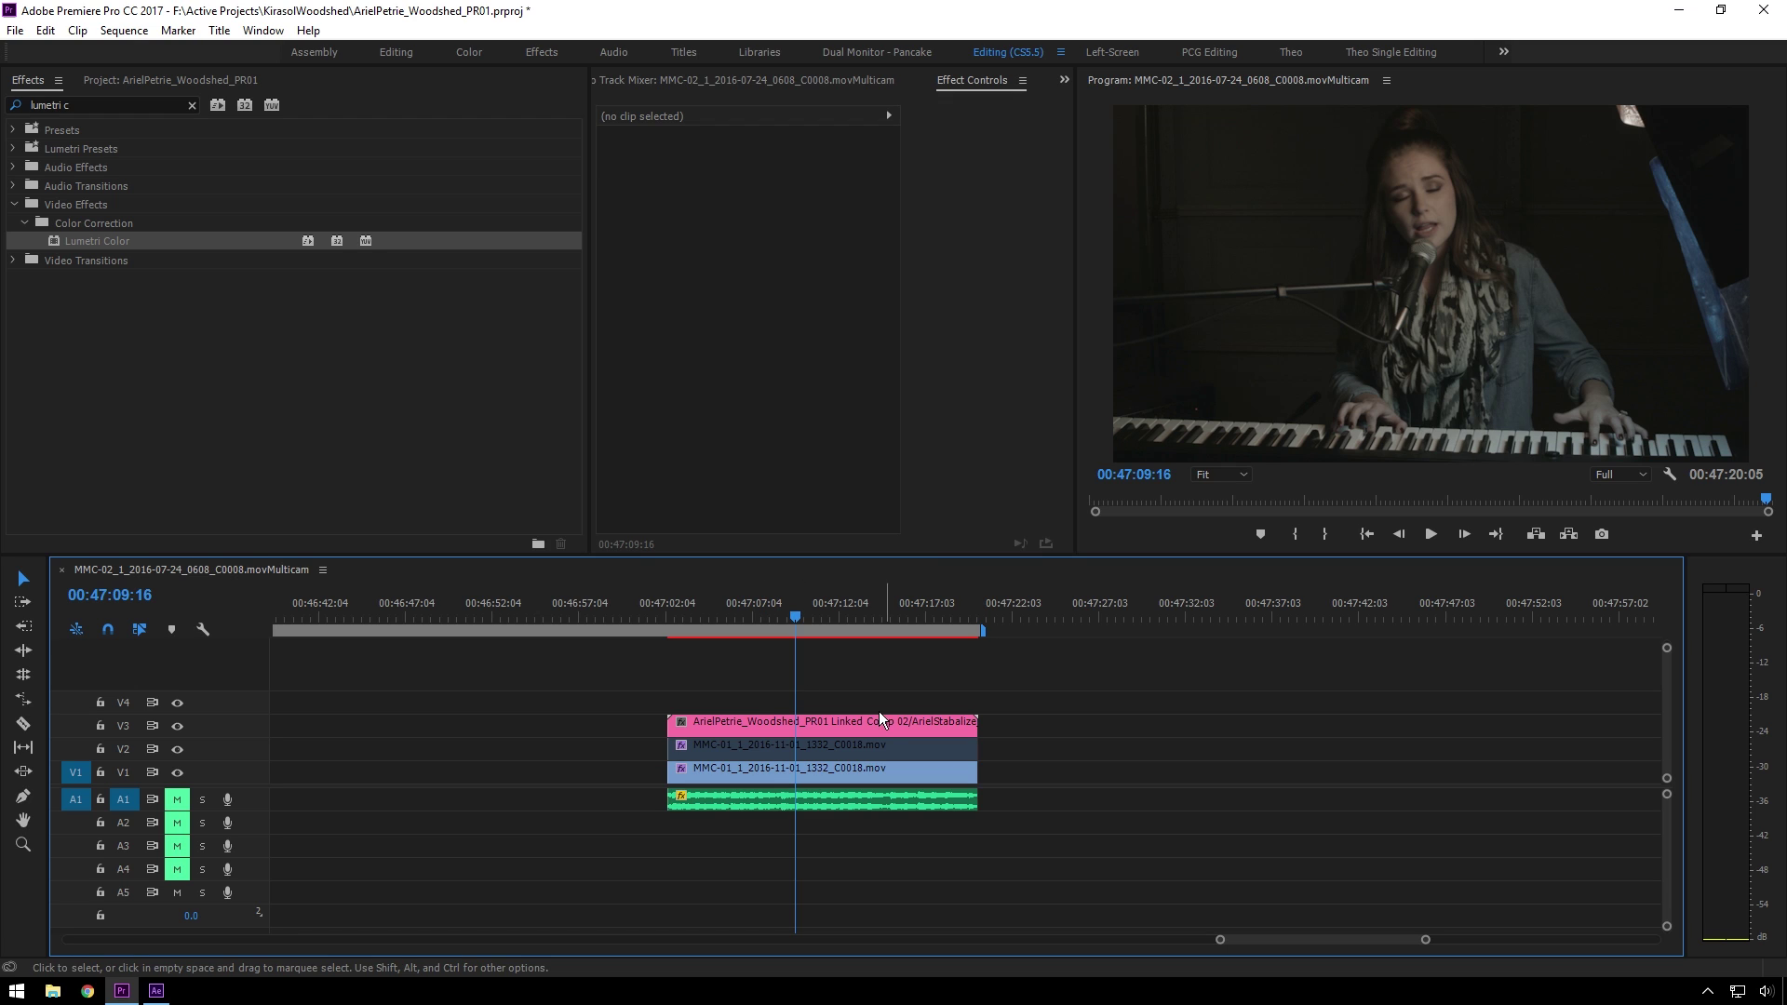
pyautogui.click(934, 693)
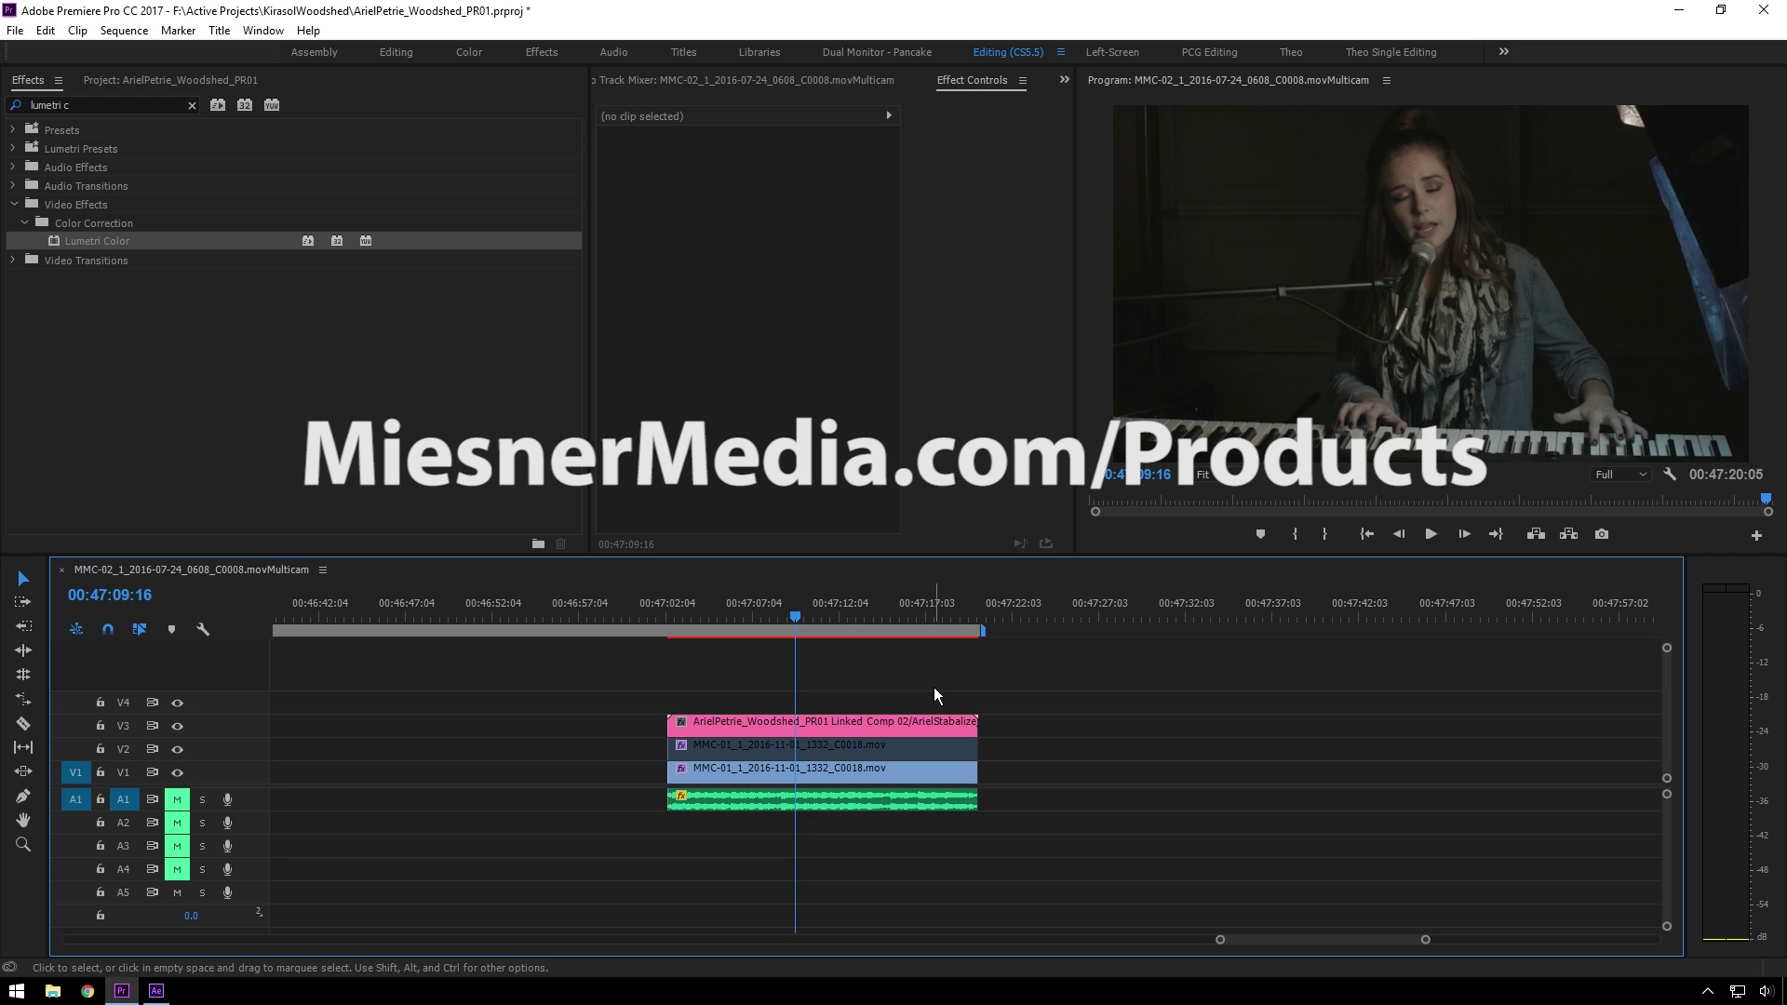
# Jump to the FlyEyes section around 00:36:17, zoom the timeline in, and play it
pyautogui.scroll(-10, 934, 687)
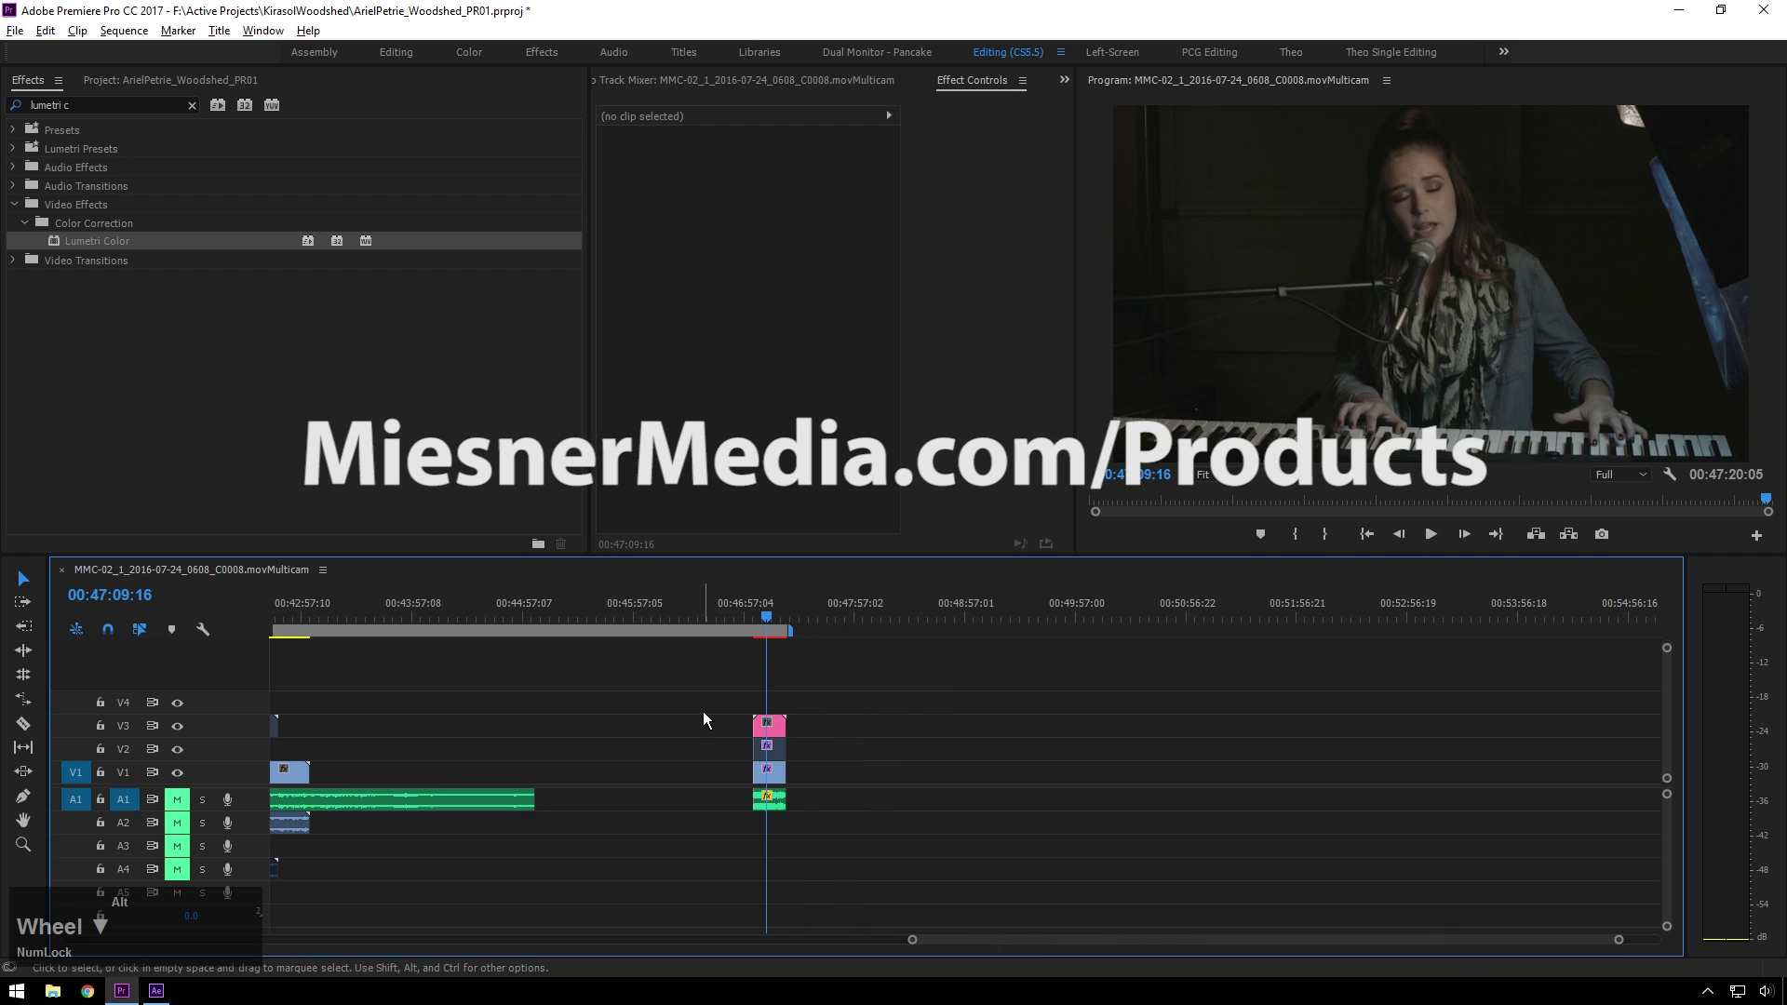
pyautogui.moveTo(503, 620); pyautogui.dragTo(516, 622)
pyautogui.scroll(3, 480, 651)
pyautogui.scroll(8, 480, 651)
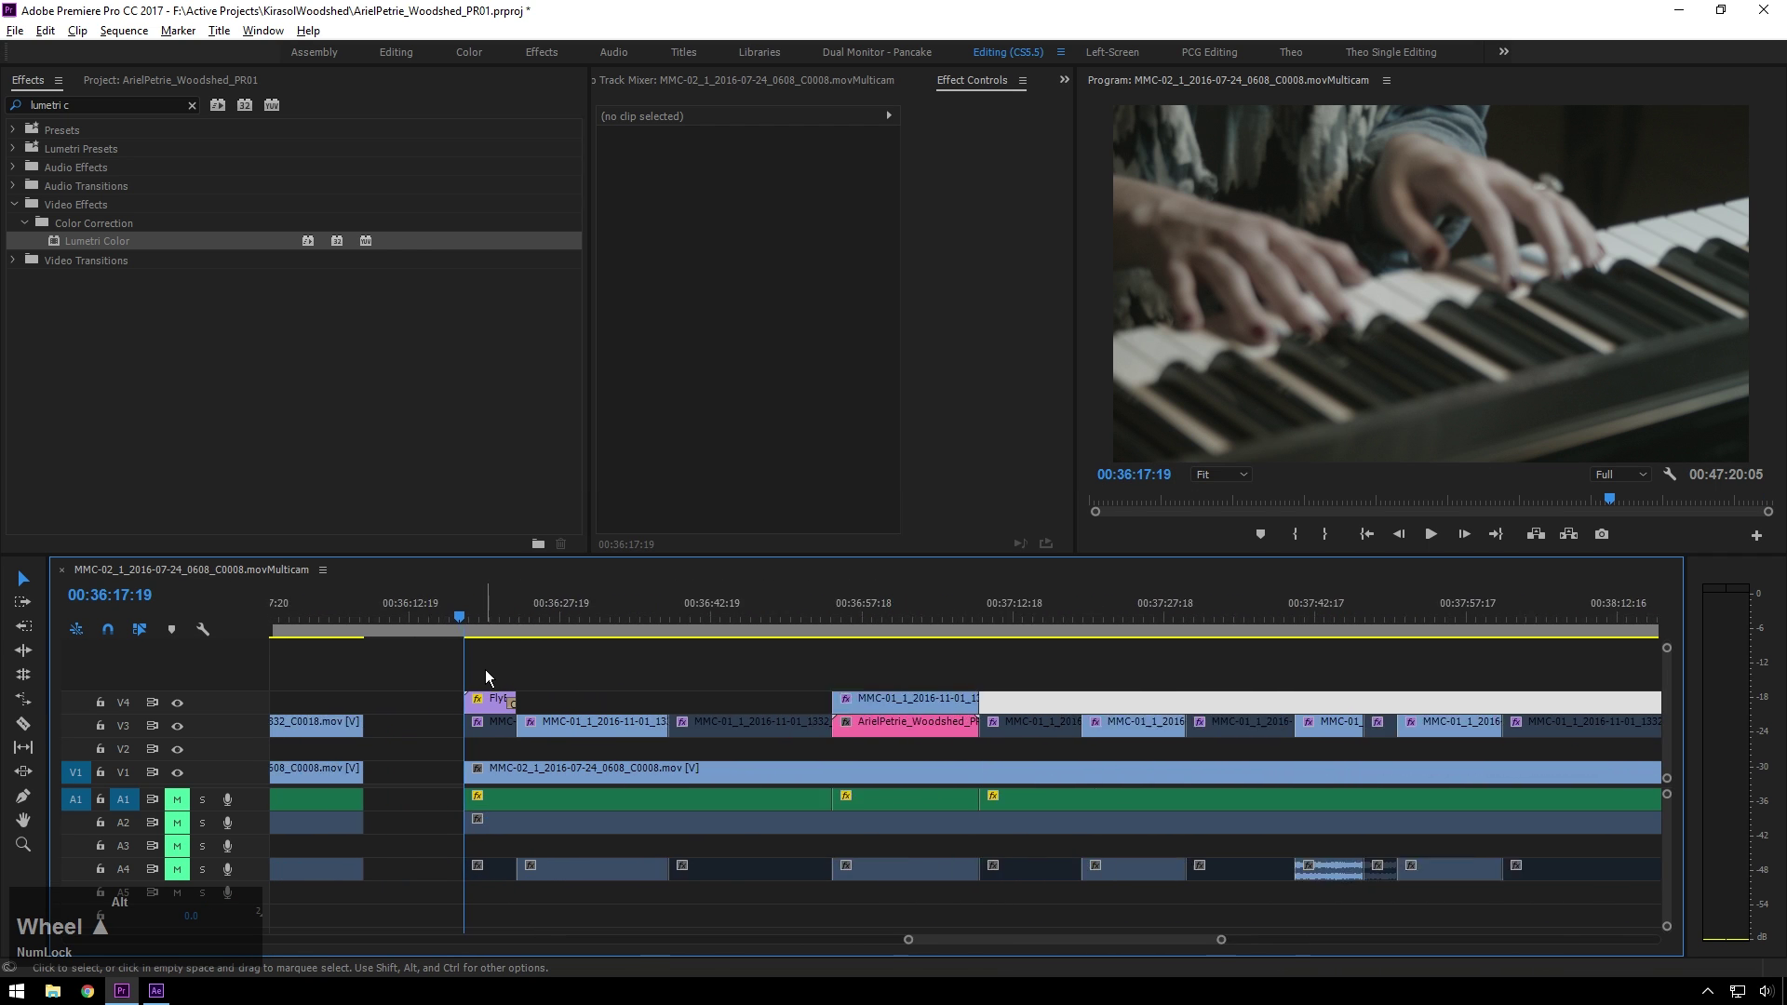
pyautogui.click(611, 668)
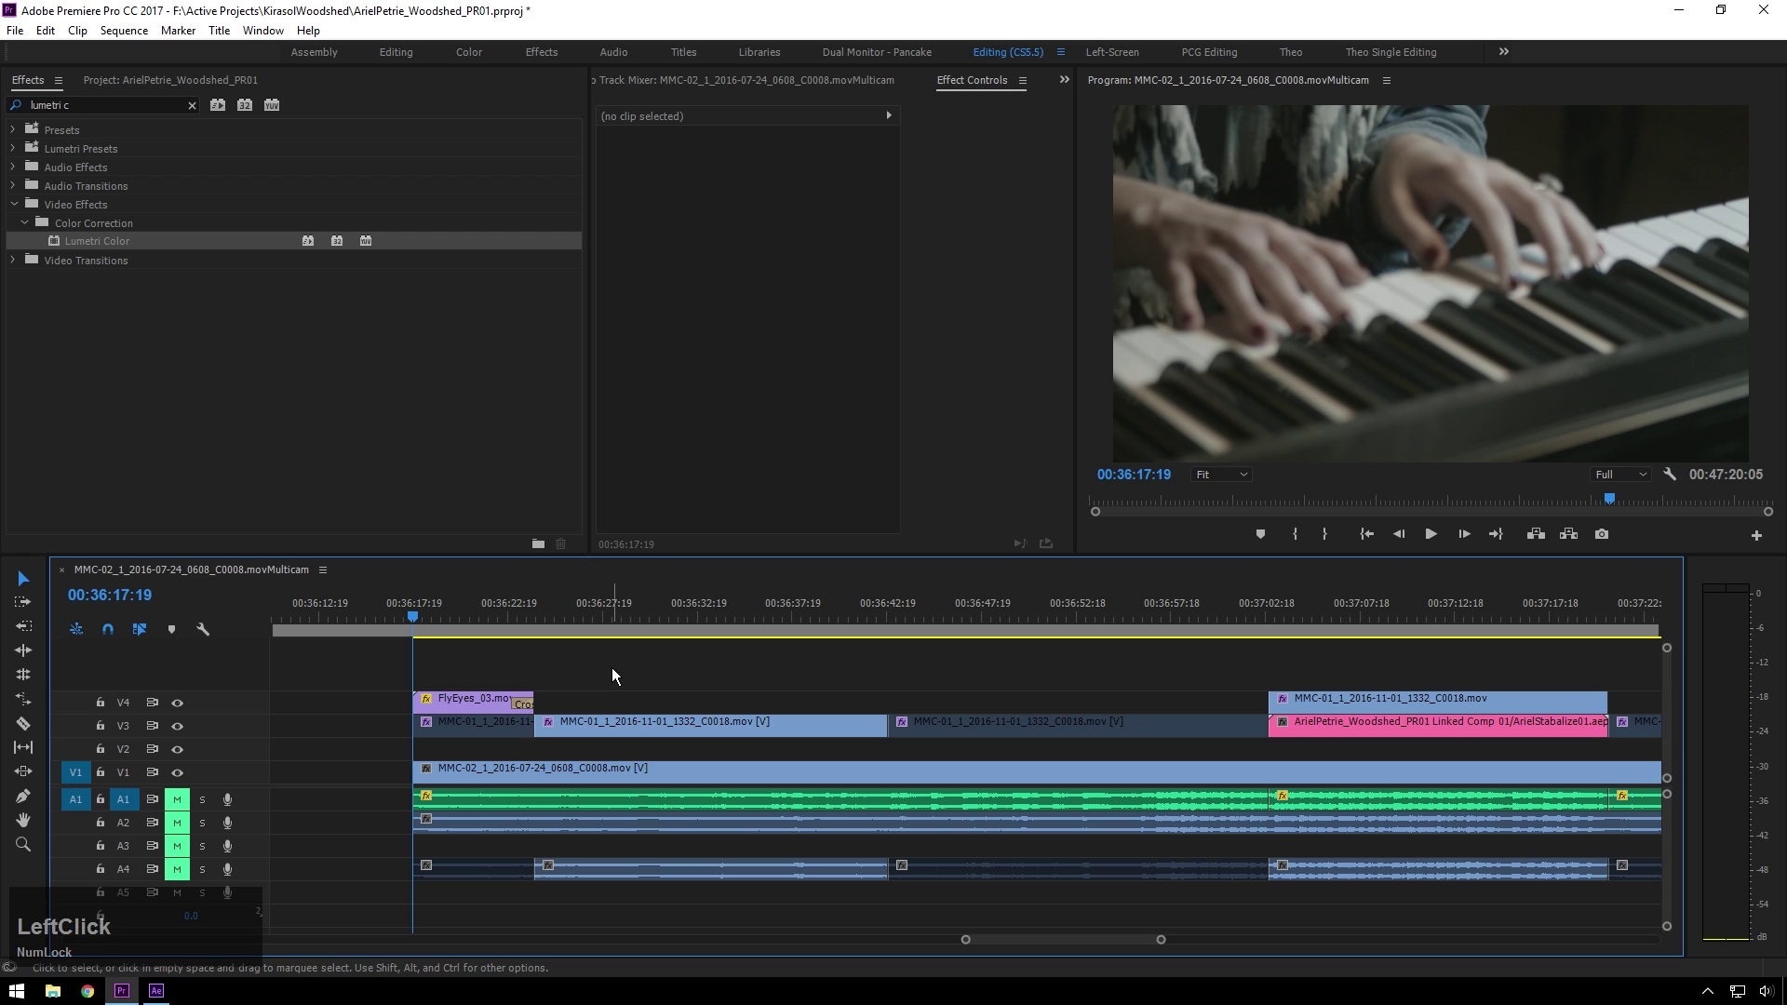
pyautogui.press('space')
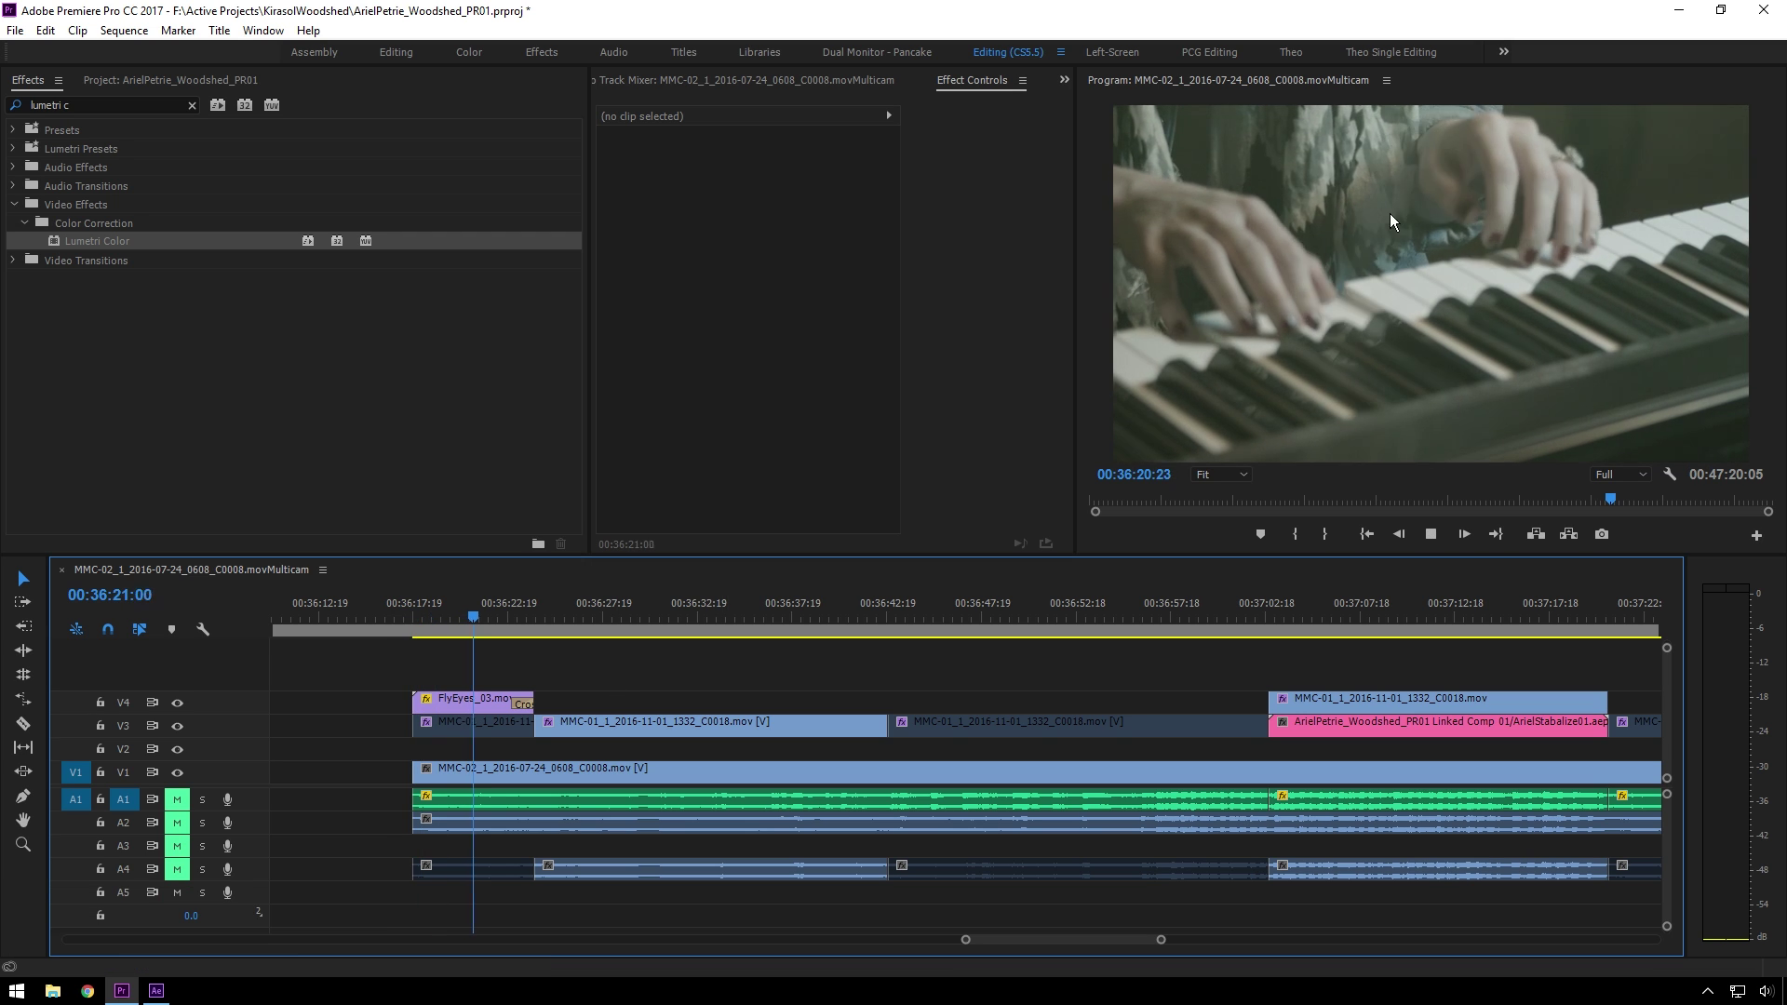
pyautogui.press('space')
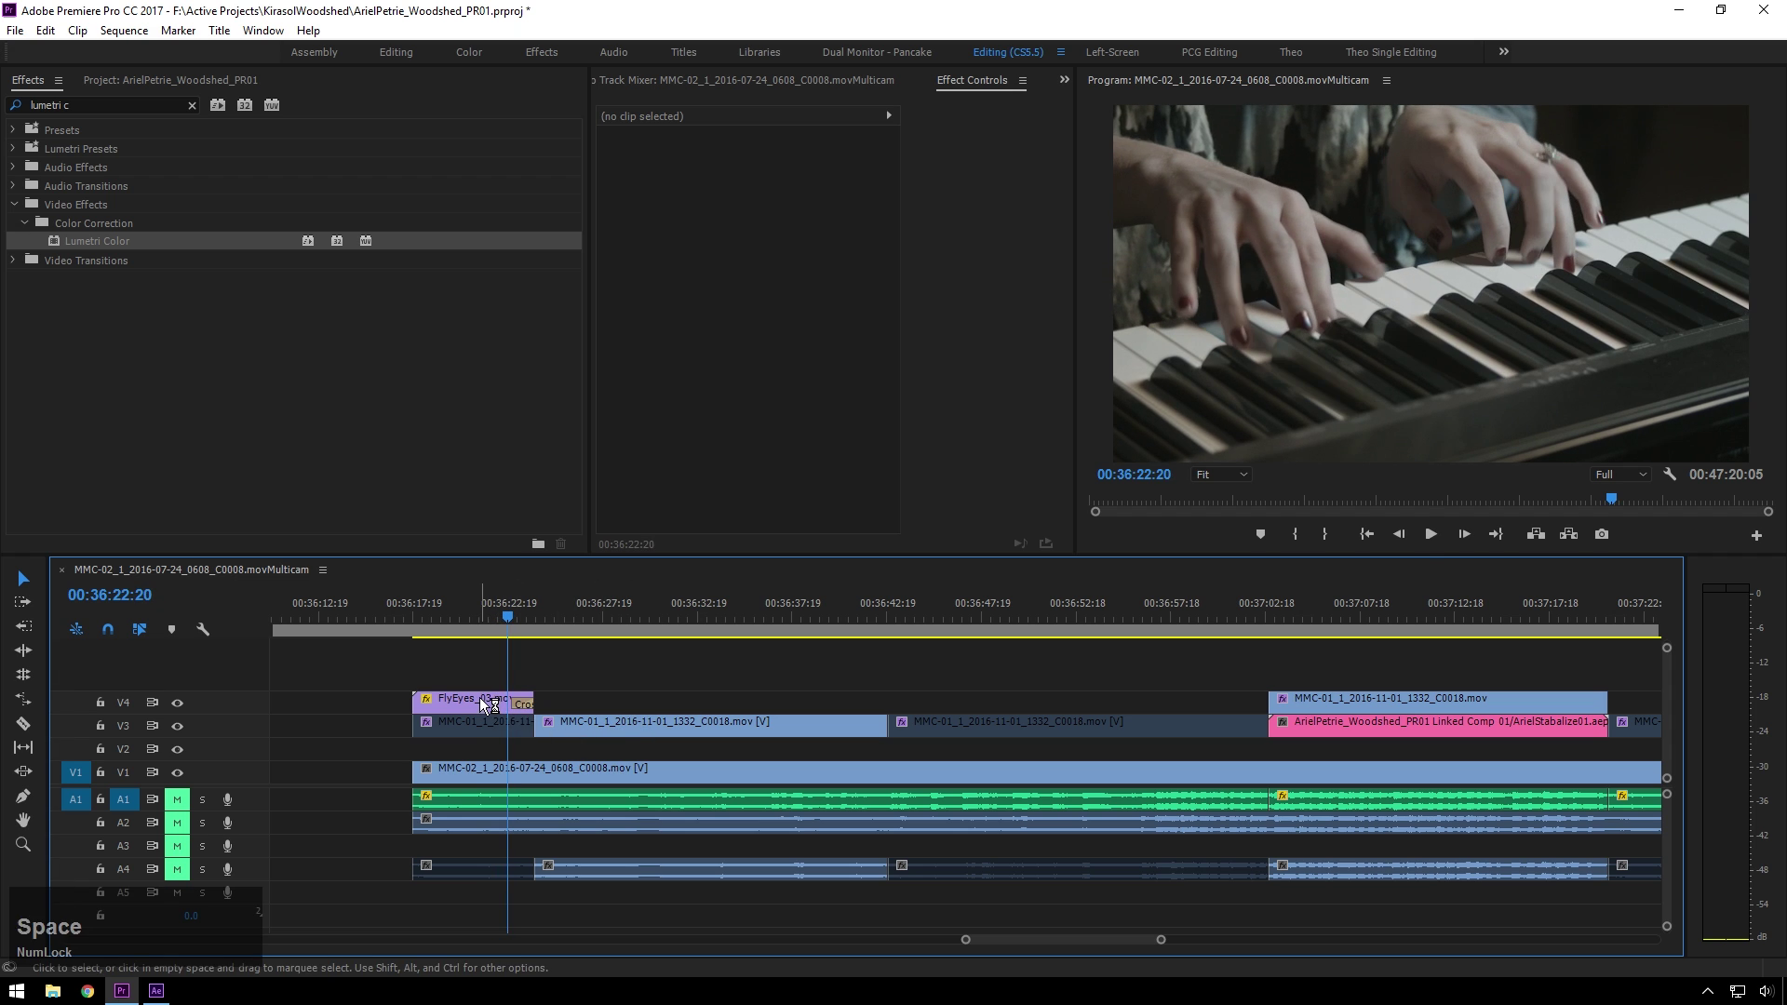
# Select the FlyEyes_03 clip to view its settings and replay it from its start
pyautogui.click(491, 699)
pyautogui.press('Up')
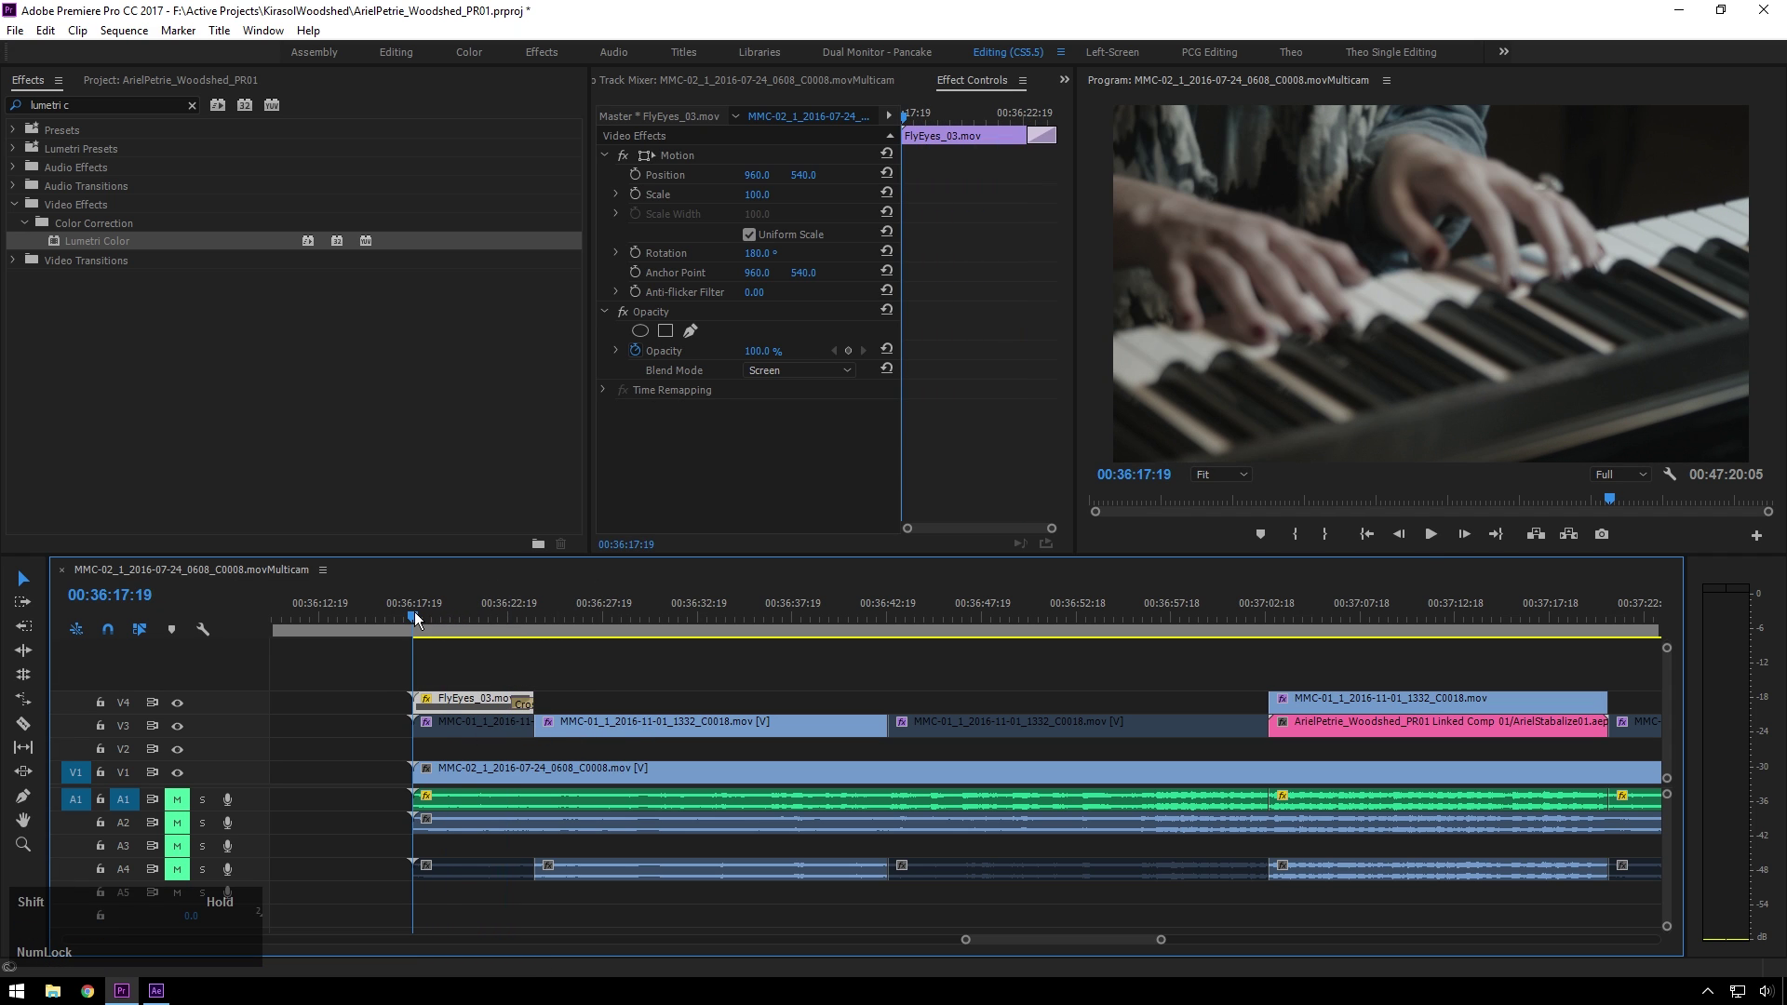
pyautogui.press('space')
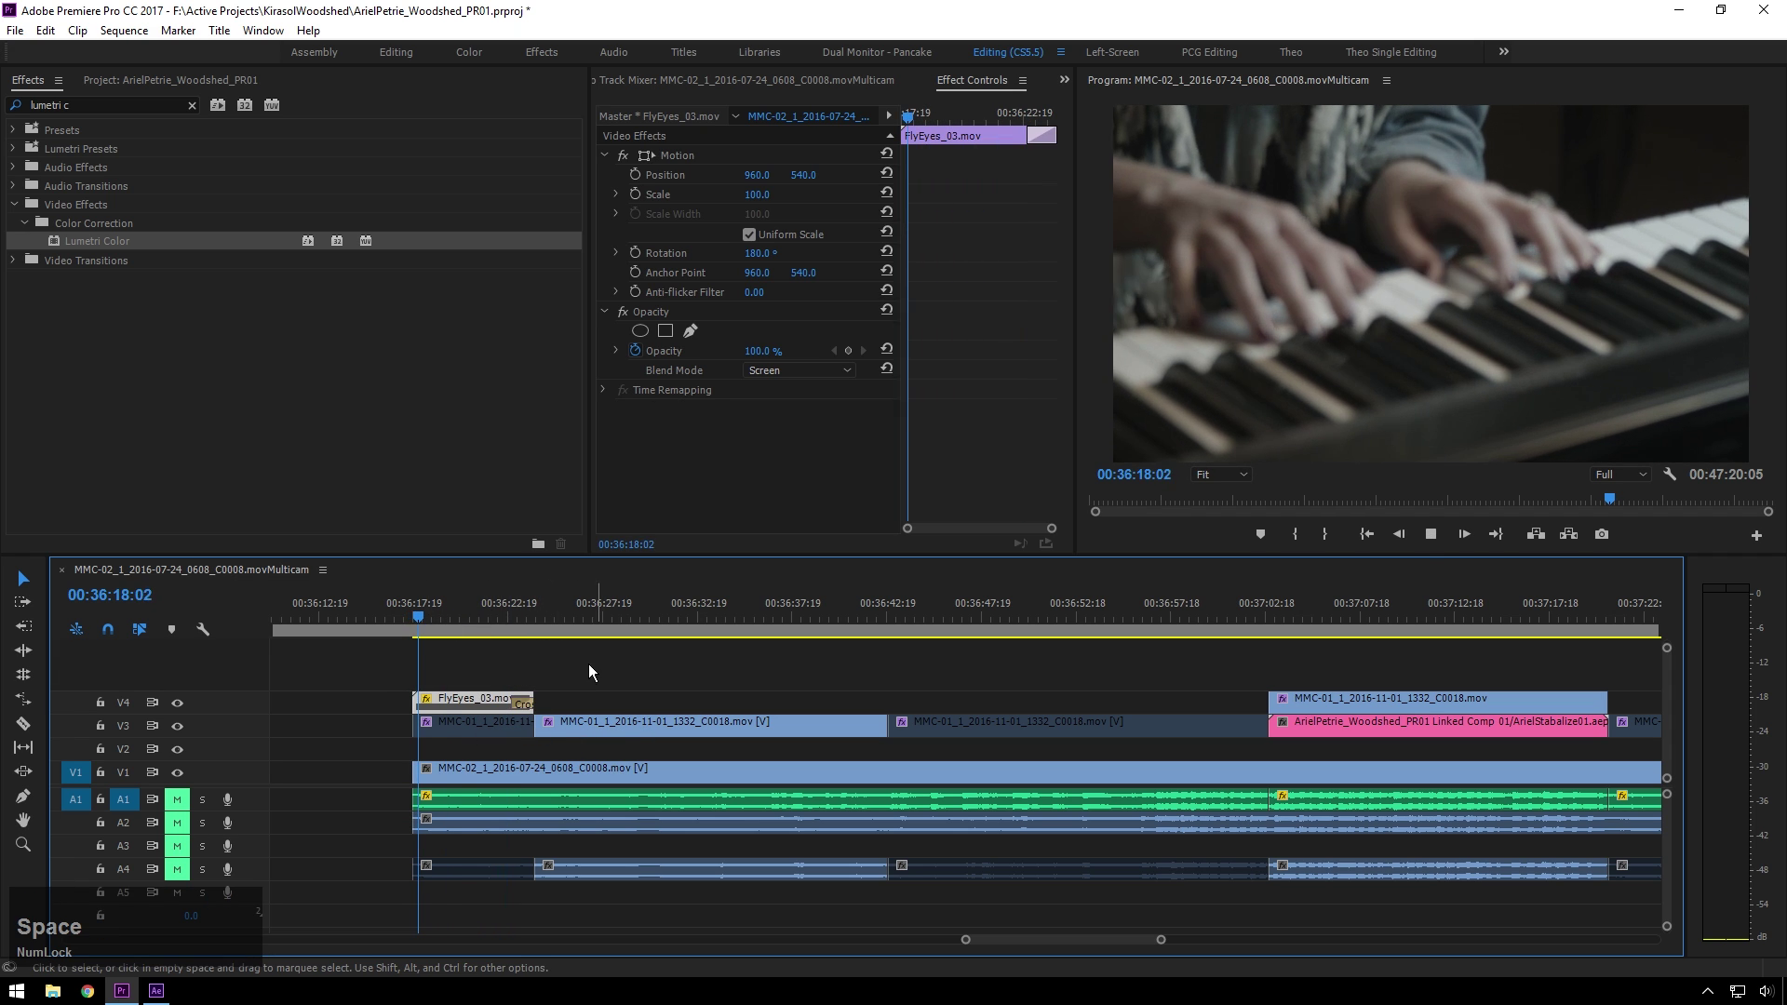
pyautogui.keyDown('ctrl'); pyautogui.click(501, 706); pyautogui.keyUp('ctrl')
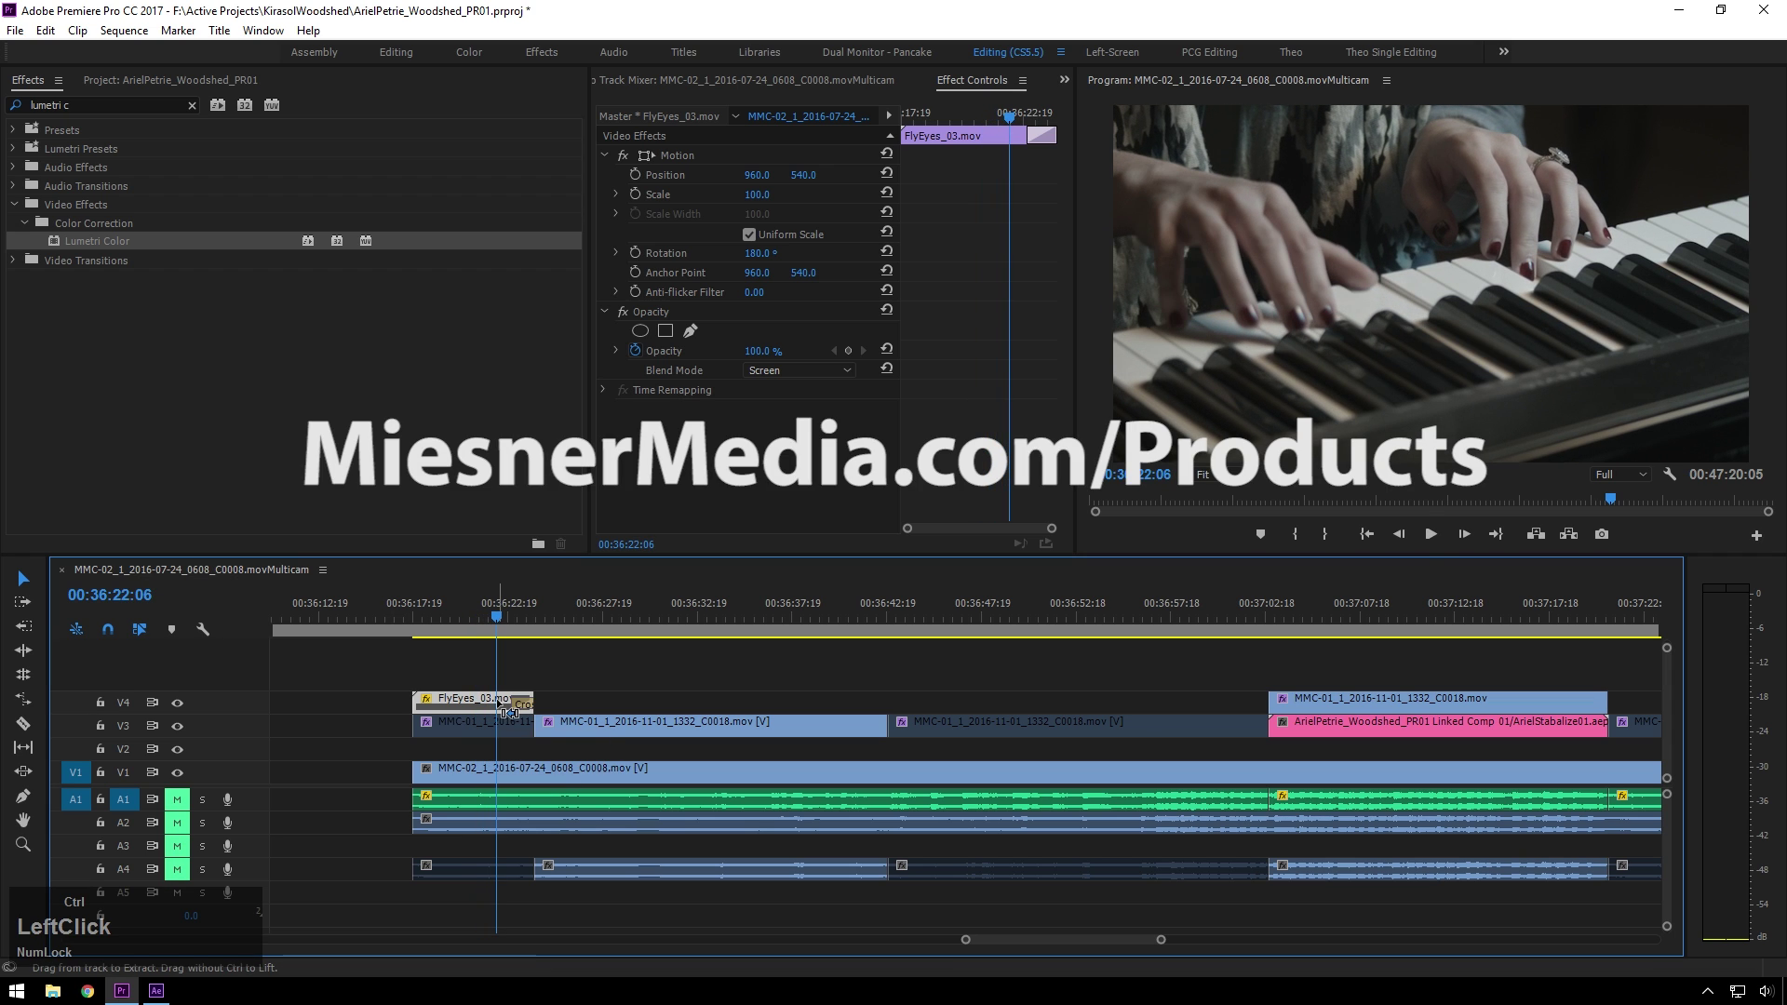
# Deselect FlyEyes_03 and zoom the timeline back out toward the stabilized linked clip
pyautogui.press('b')
pyautogui.click(614, 676)
pyautogui.scroll(-10, 672, 667)
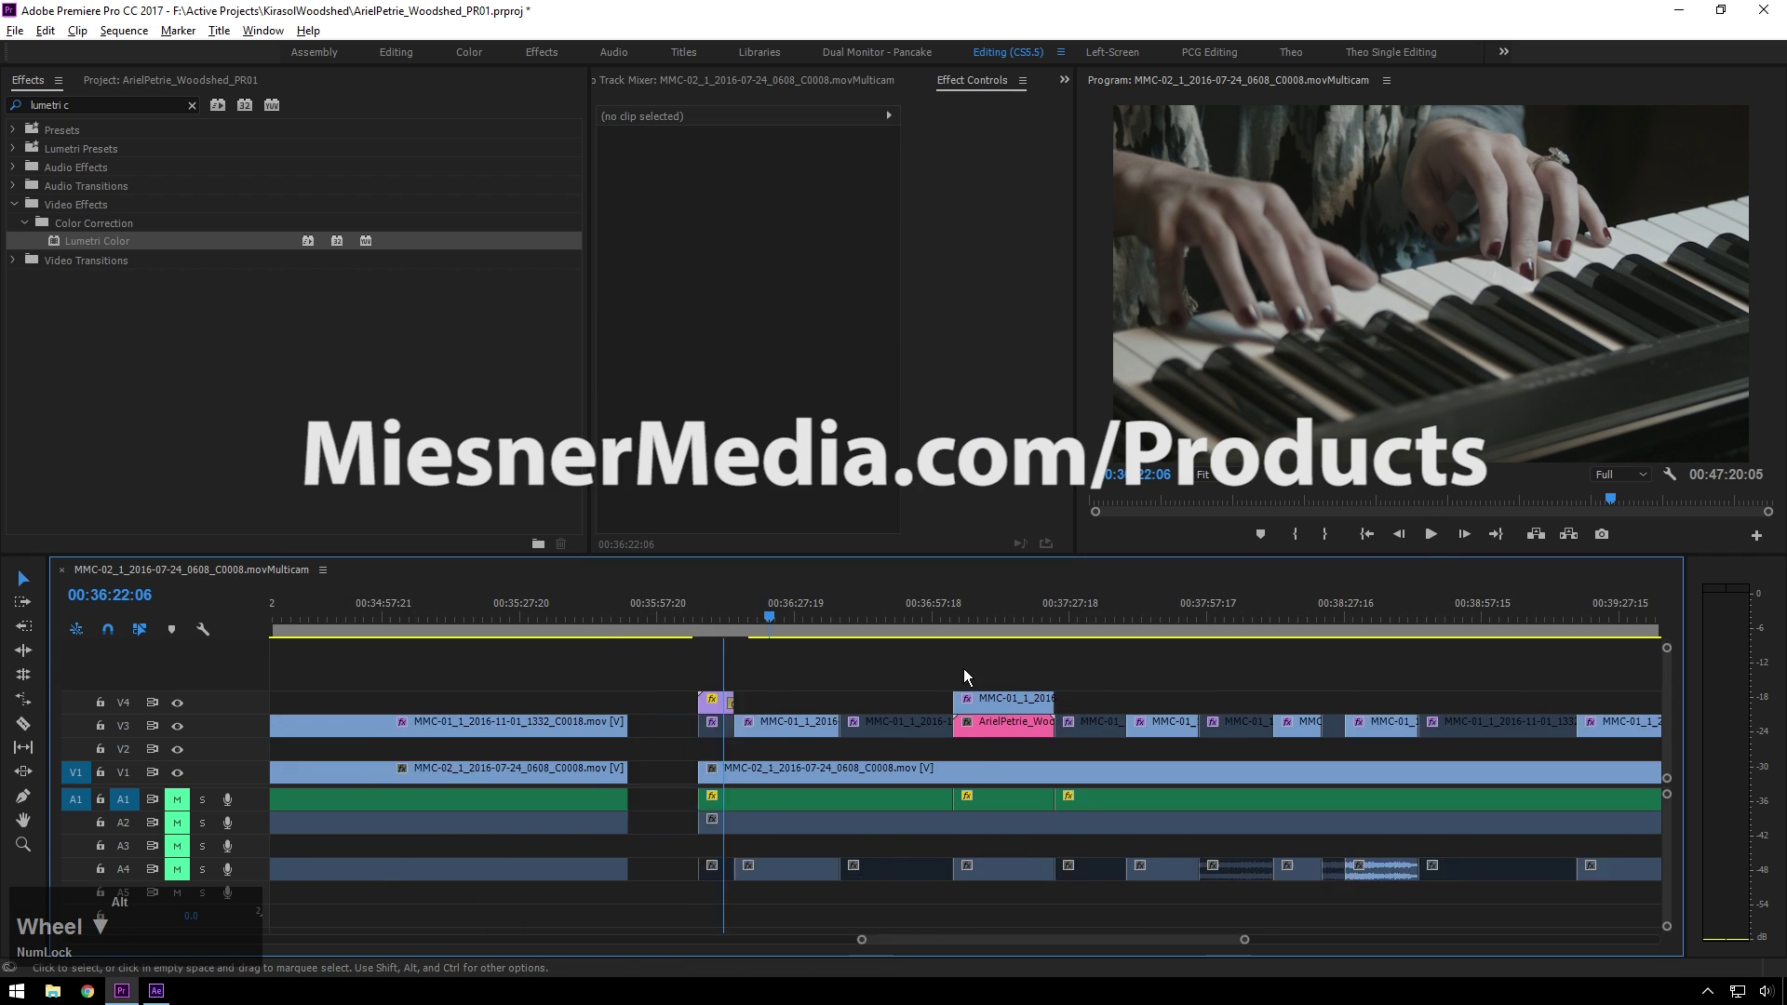
pyautogui.scroll(-5, 1418, 700)
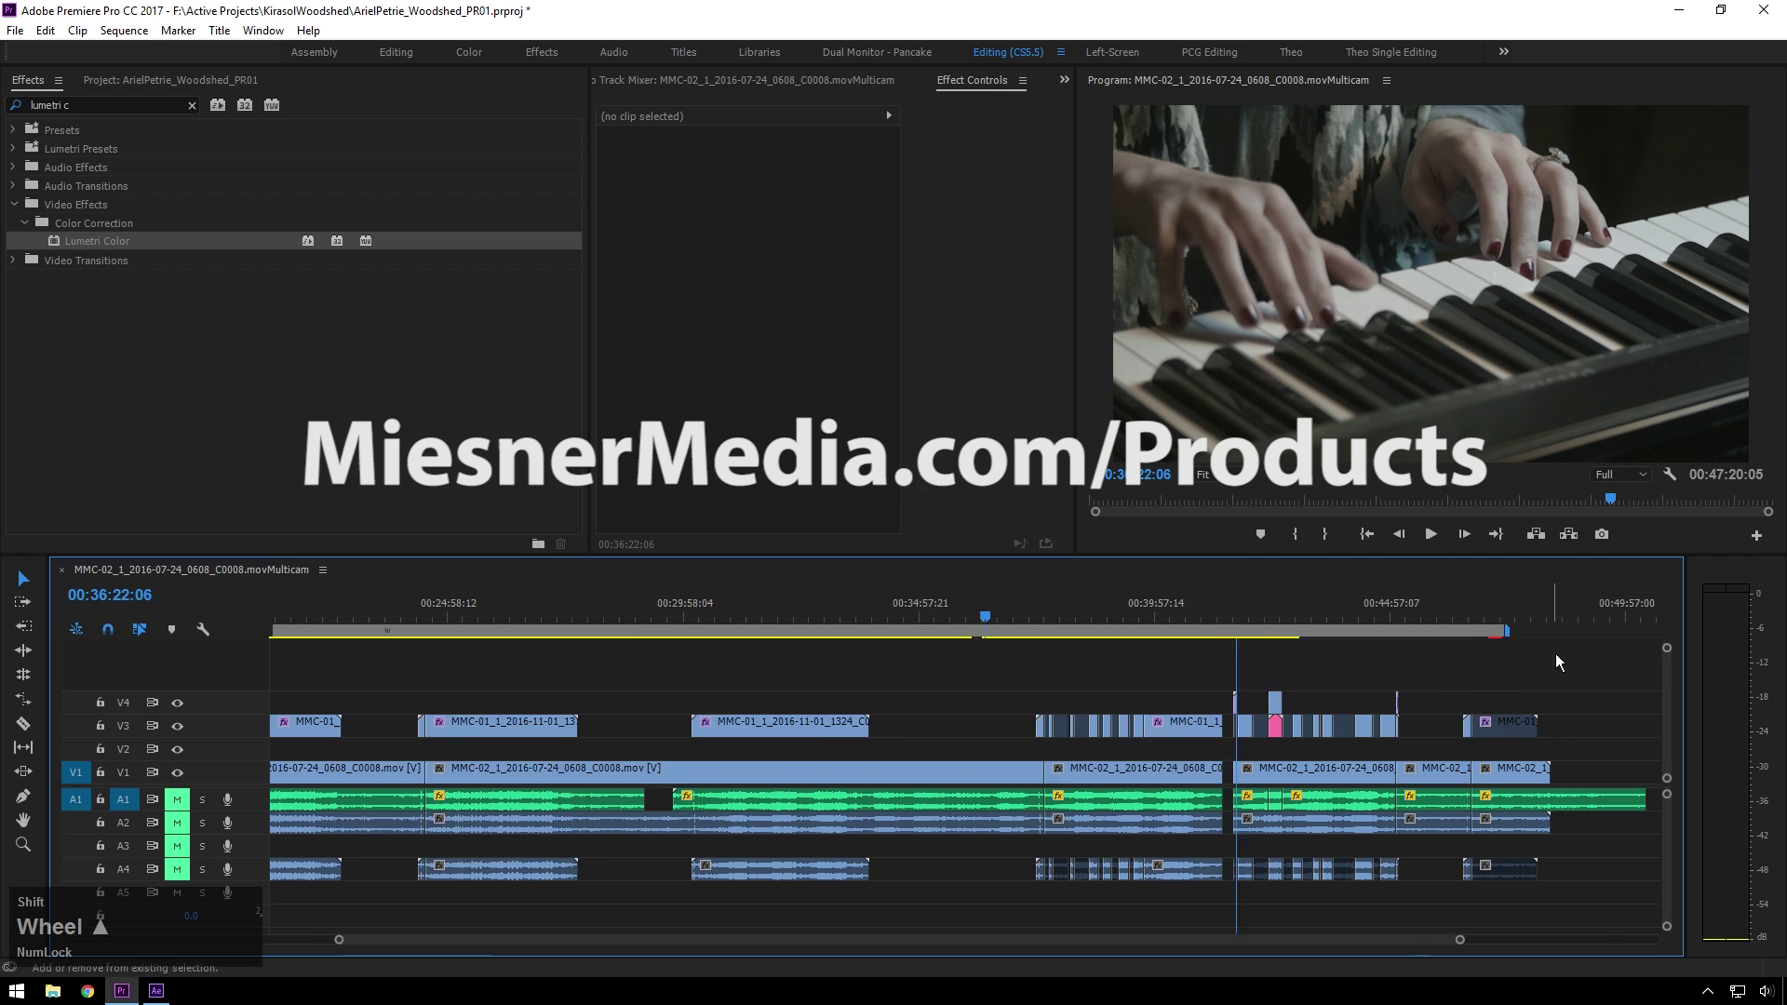
pyautogui.click(1209, 625)
pyautogui.scroll(10, 1241, 696)
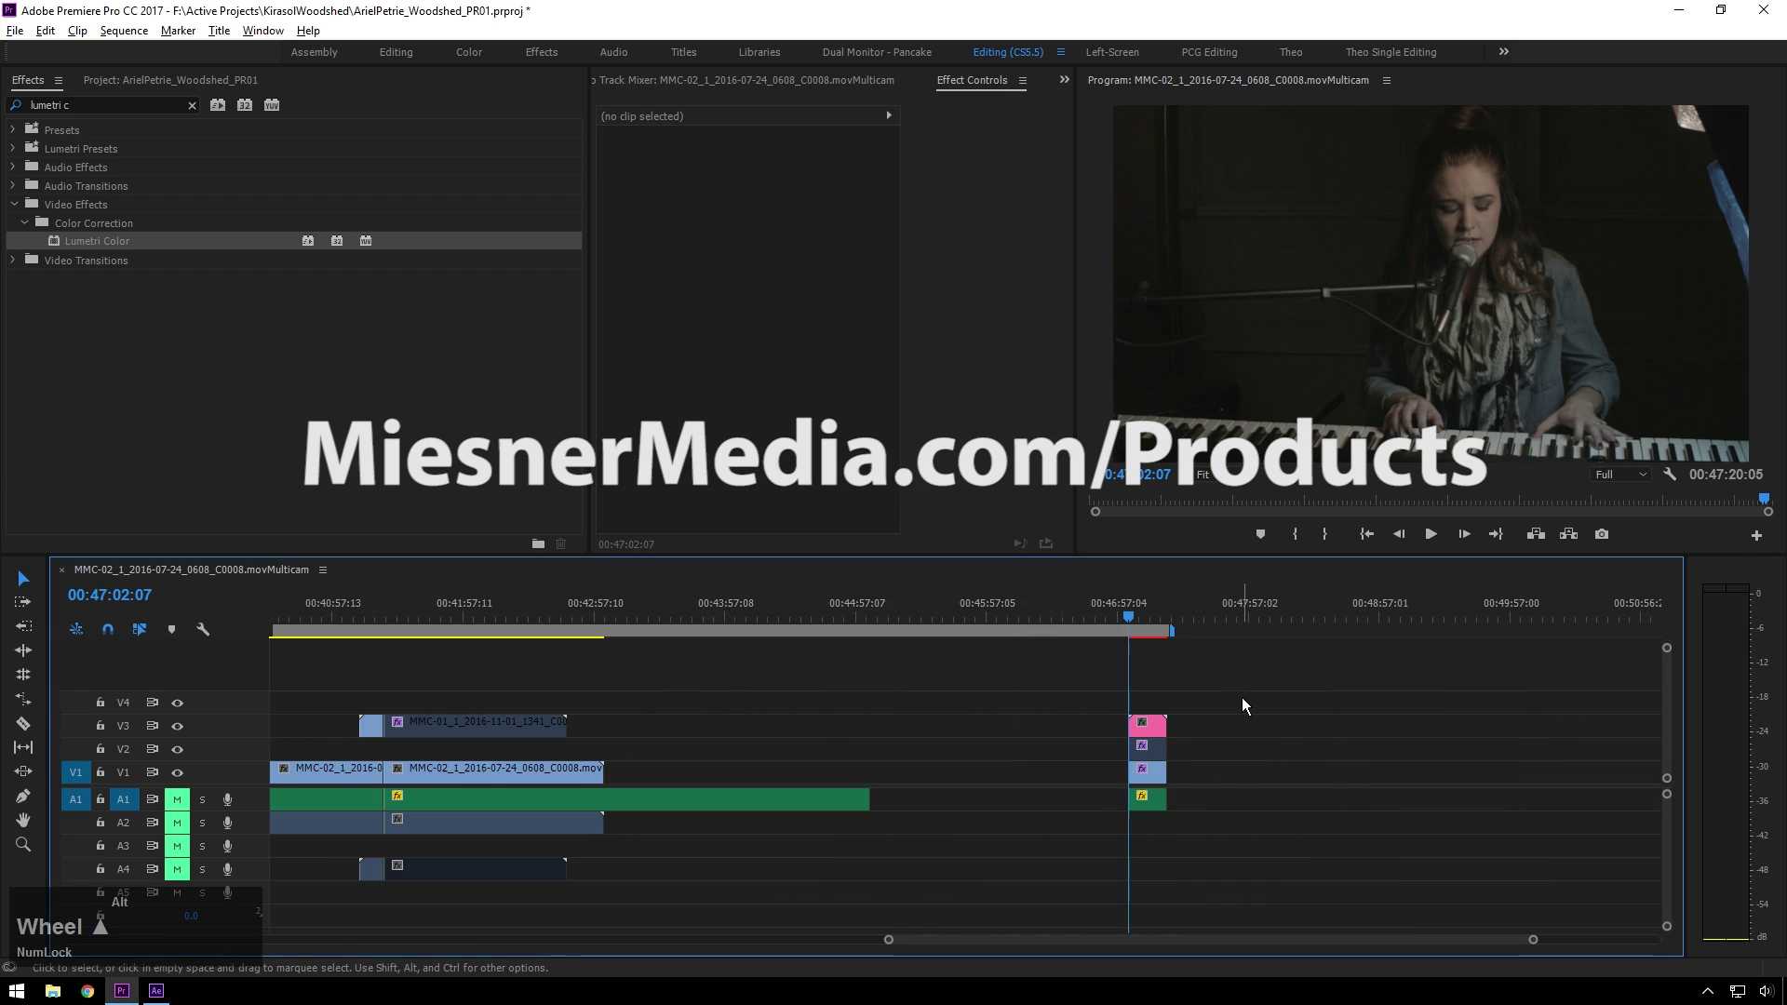